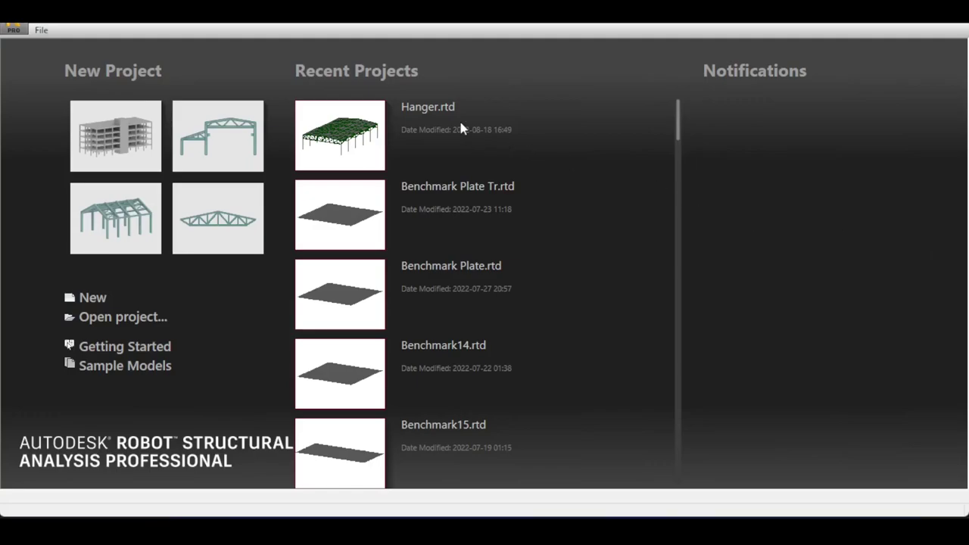
Open the recent project Hanger.rtd and turn the hangar model to a three-dimensional corner view.
click(322, 126)
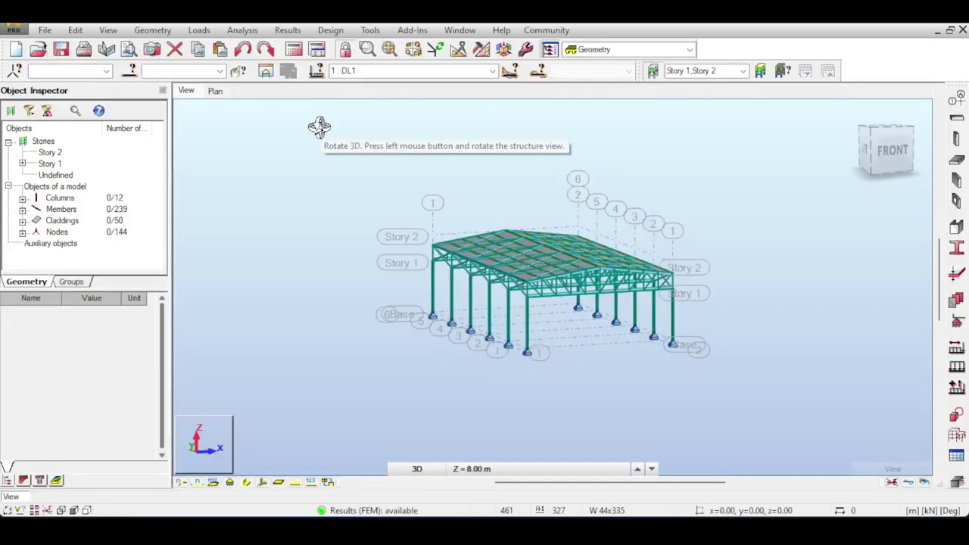
drag(898, 155, 866, 122)
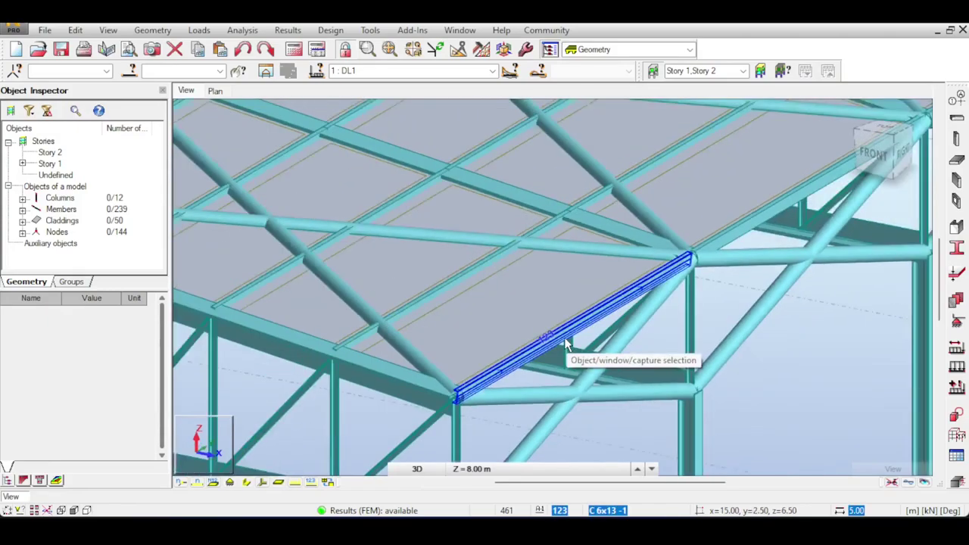
Examine how the C-section roof purlins meet the truss top chords along the front edge and at the roof corner.
scroll(567, 344, down, 2)
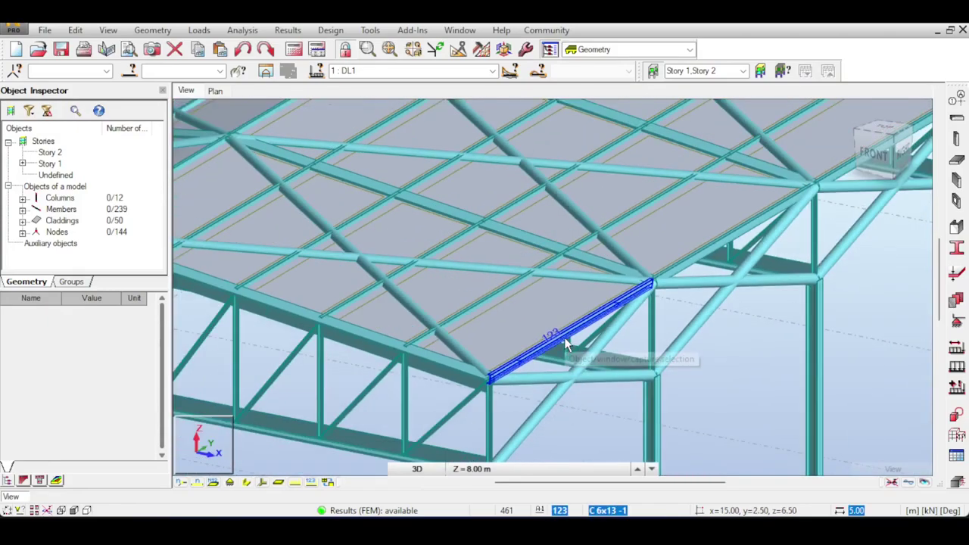
scroll(567, 345, up, 6)
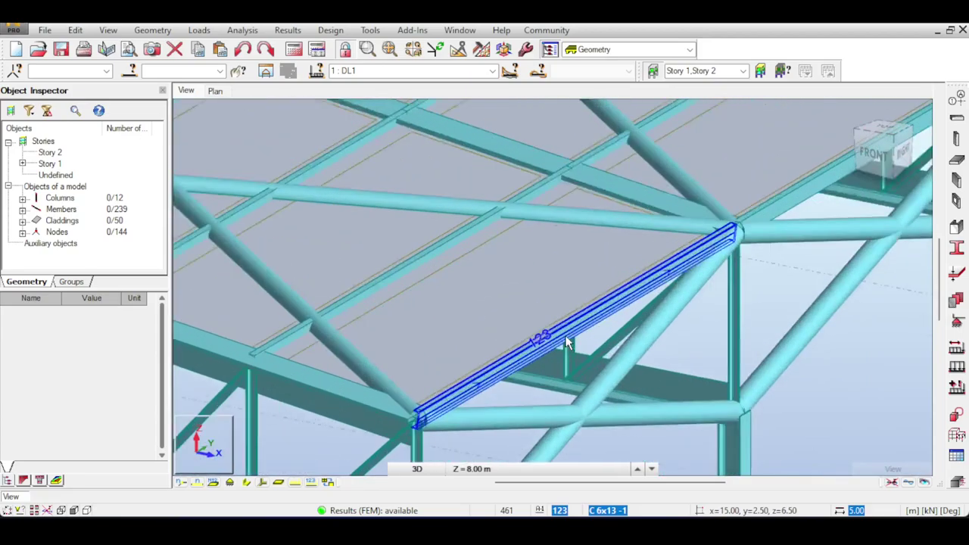
middle_drag(601, 290, 633, 295)
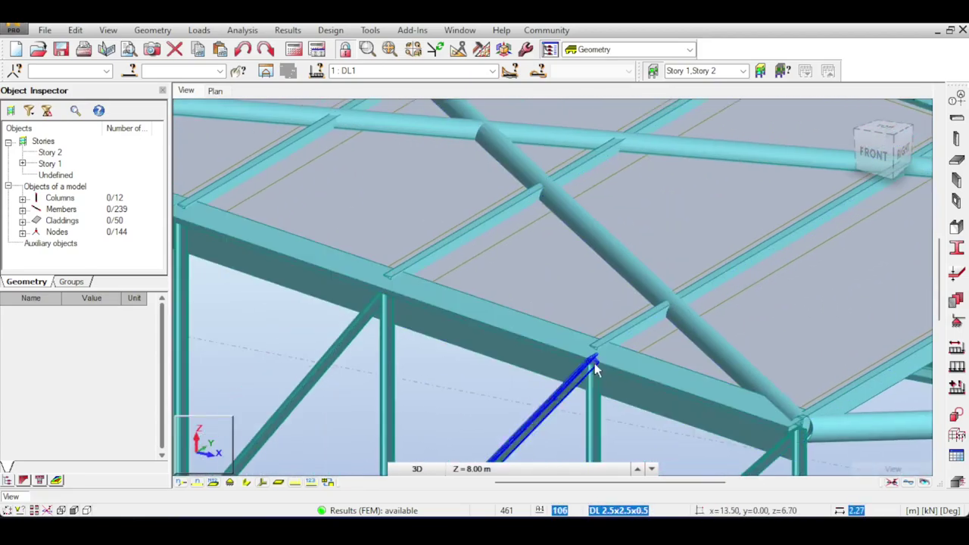
scroll(595, 363, down, 2)
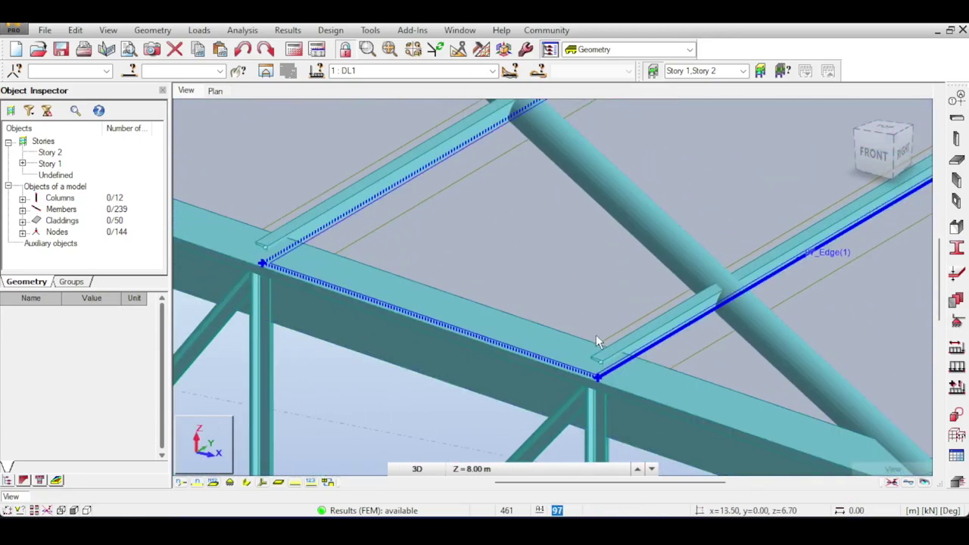
middle_drag(597, 340, 684, 253)
scroll(683, 245, down, 2)
middle_drag(755, 184, 676, 229)
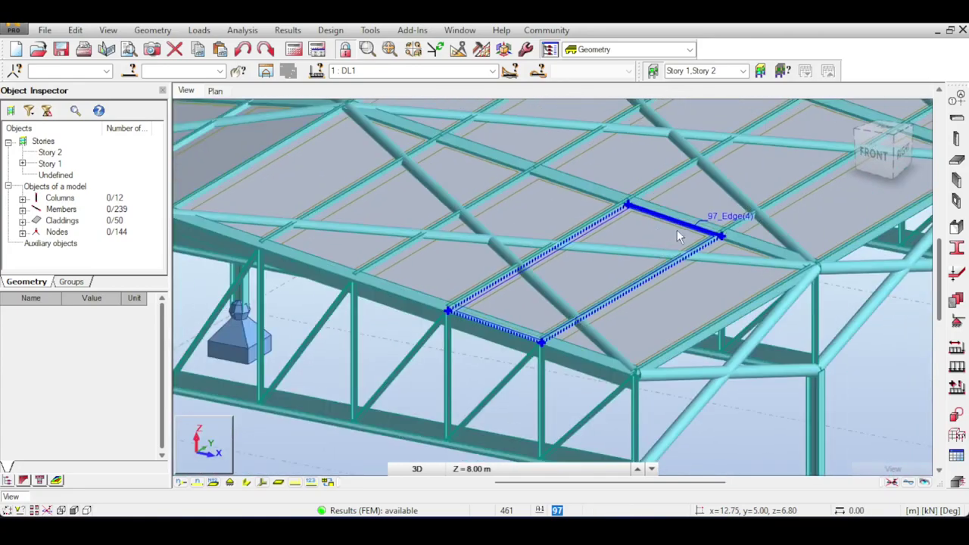
scroll(677, 229, down, 2)
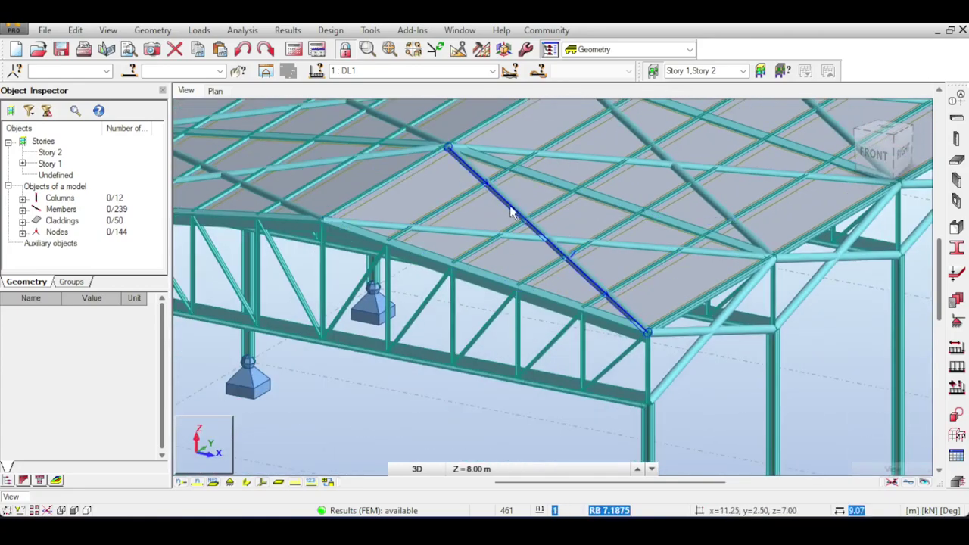
scroll(670, 333, up, 1)
scroll(670, 331, up, 6)
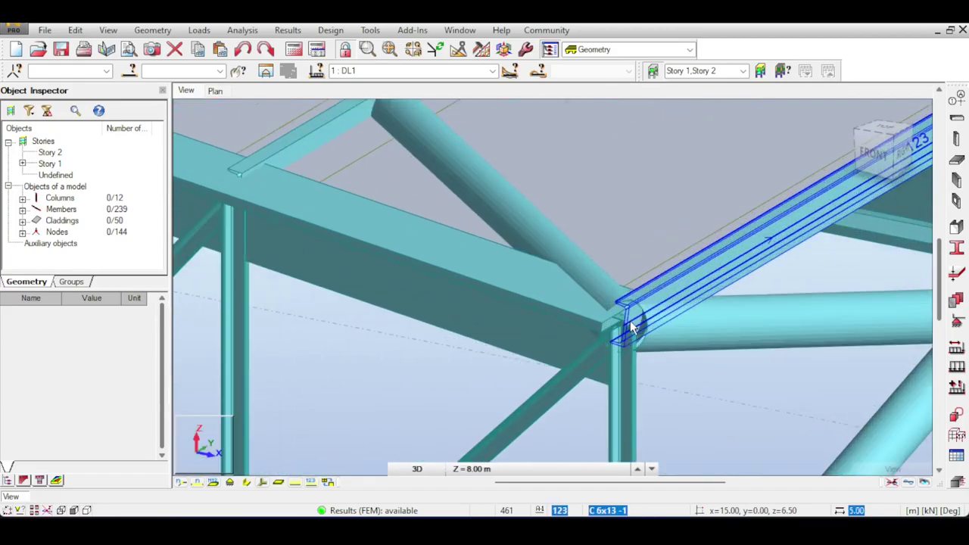
scroll(622, 315, down, 5)
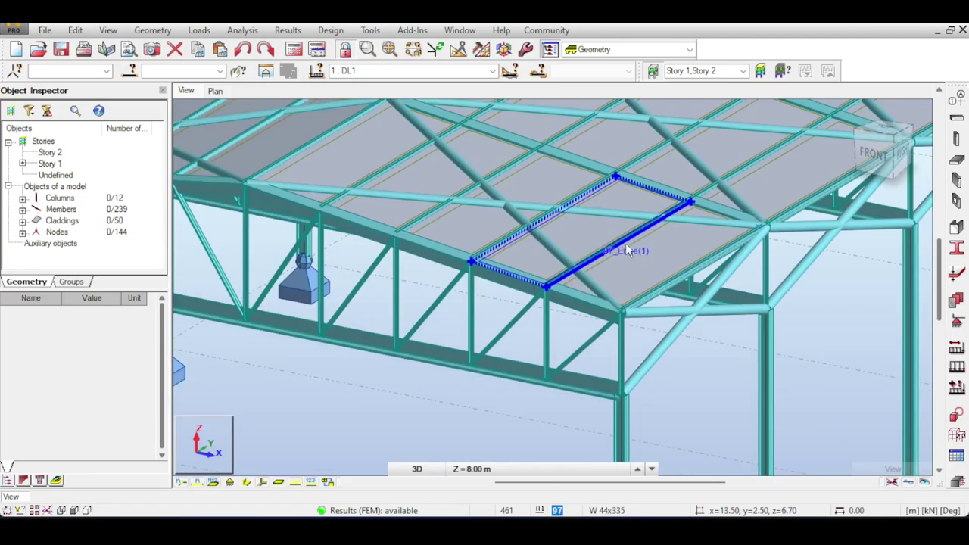
scroll(625, 247, down, 3)
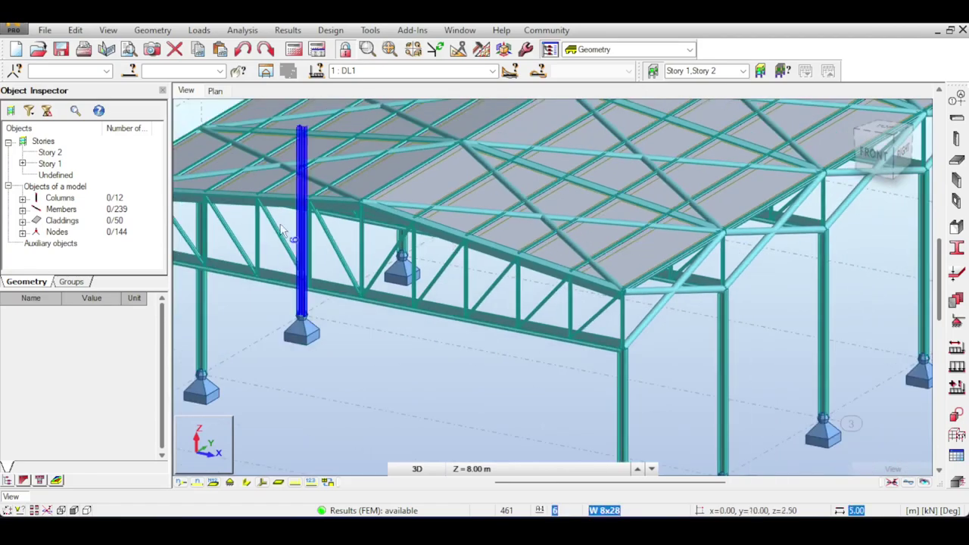
middle_drag(669, 225, 674, 306)
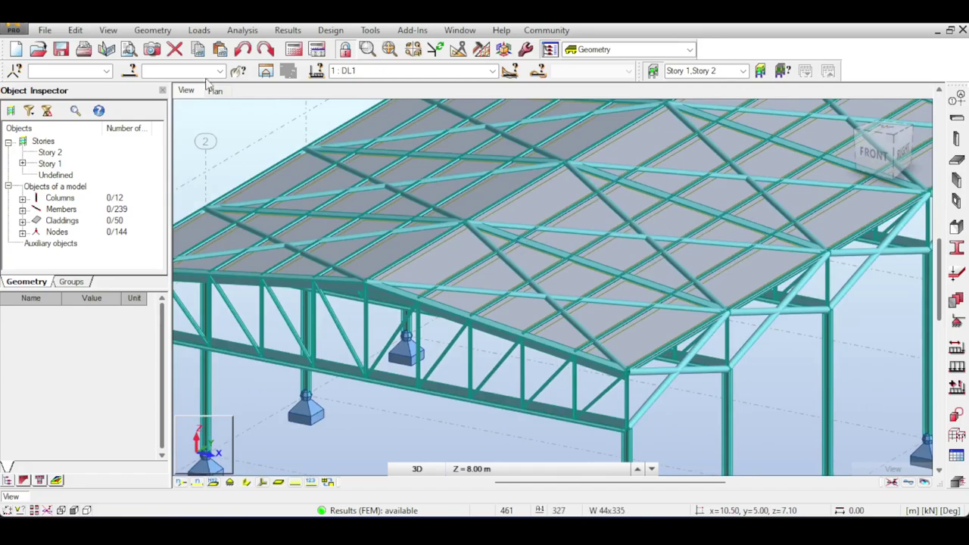
Select all roof purlins by their sections C 6x13, C 6x13 -1 and C 6x13 -2.
click(134, 71)
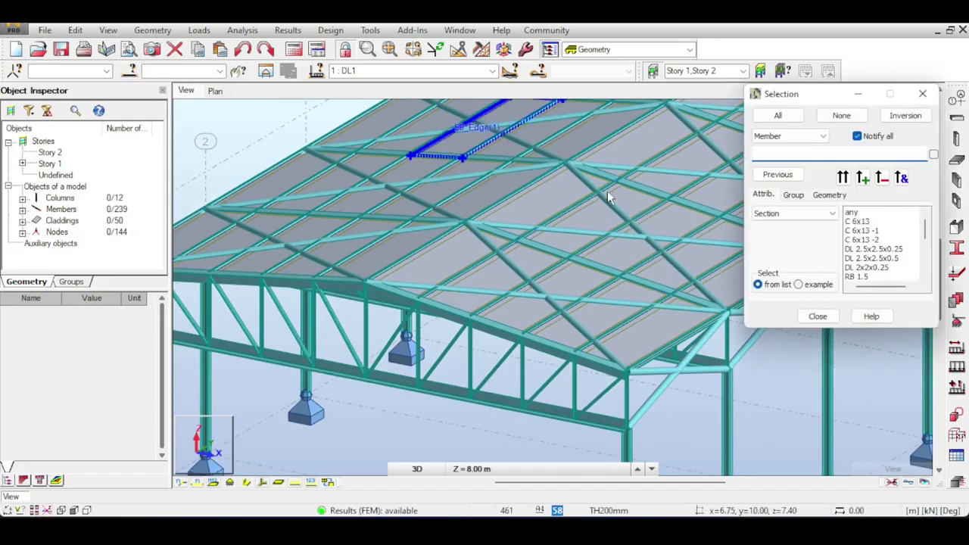
click(862, 230)
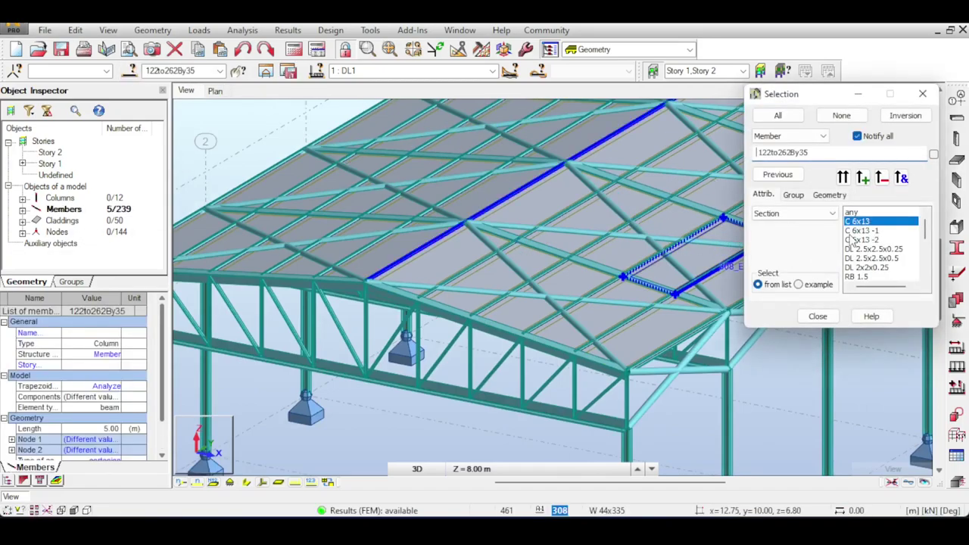
click(848, 240)
middle_drag(514, 125, 496, 218)
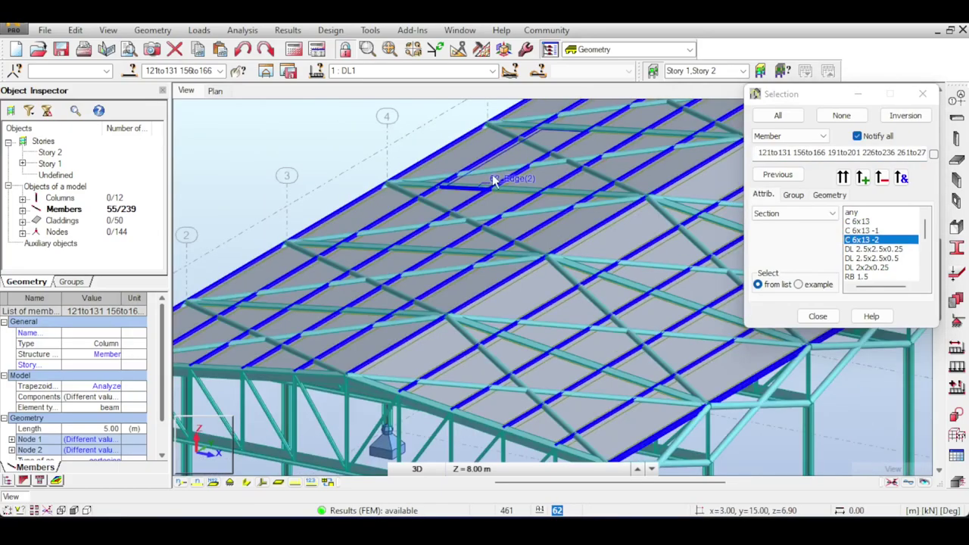
scroll(501, 166, down, 1)
middle_drag(519, 148, 469, 194)
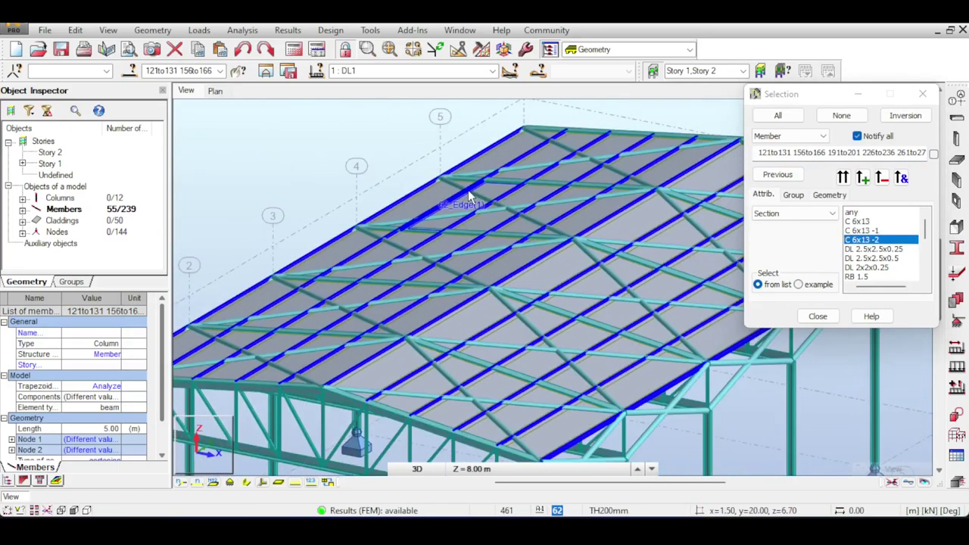
scroll(469, 194, down, 1)
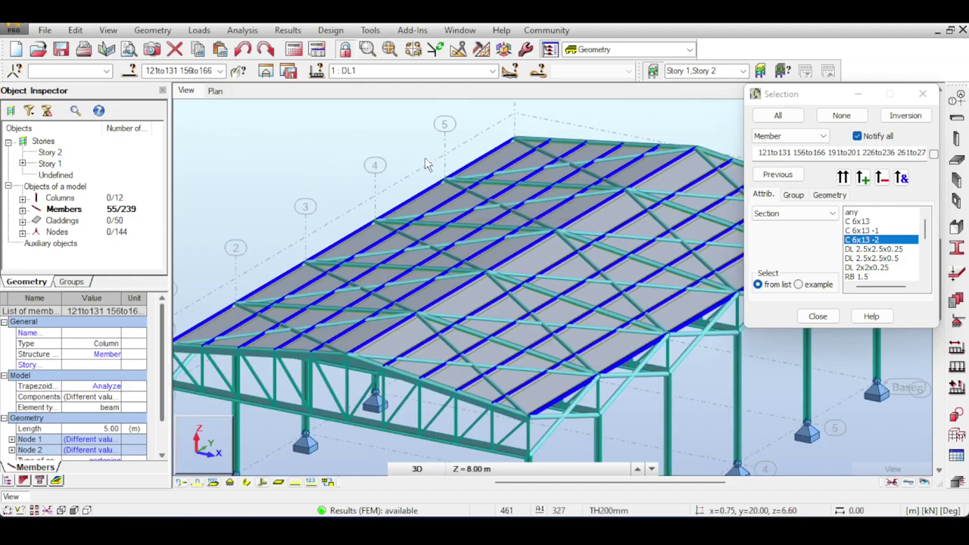
mouse_move(429, 165)
middle_down()
mouse_move(465, 148)
mouse_move(417, 159)
middle_up()
Apply the Lower flange offset to the selected purlins and accept the change to the structure data.
click(154, 30)
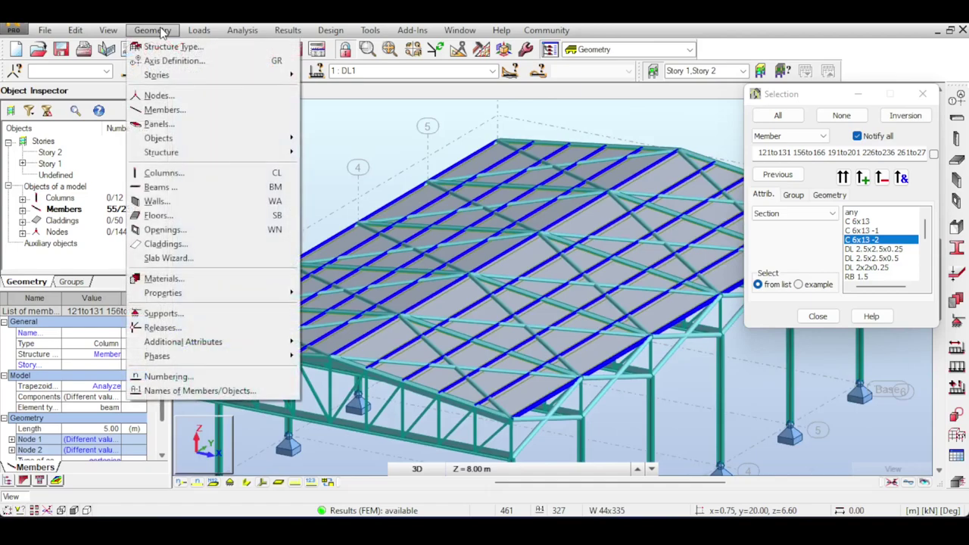
mouse_move(250, 342)
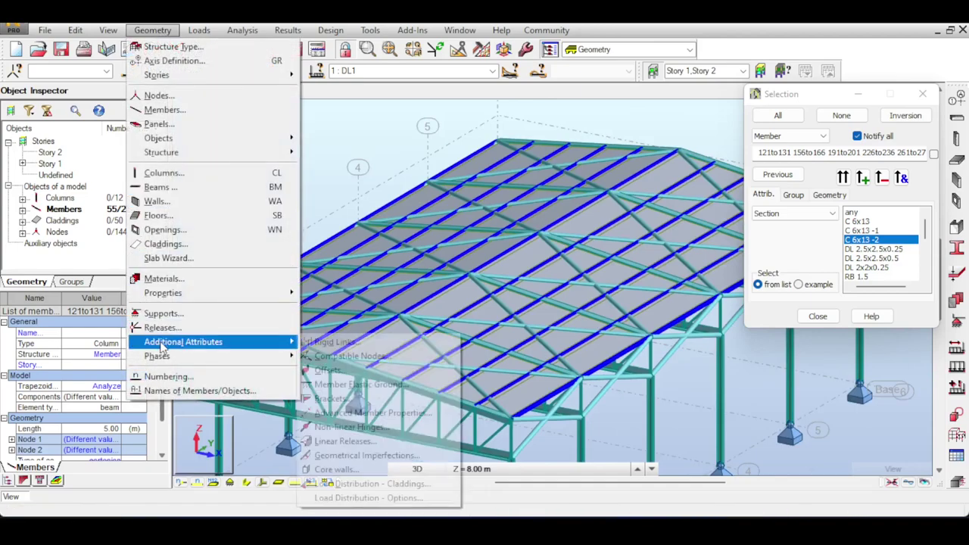
click(333, 370)
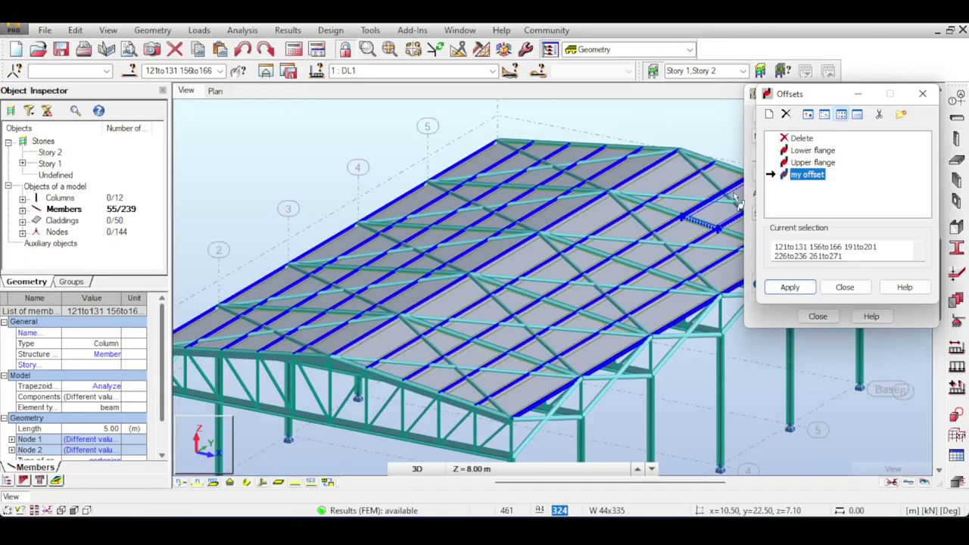
click(812, 162)
click(812, 150)
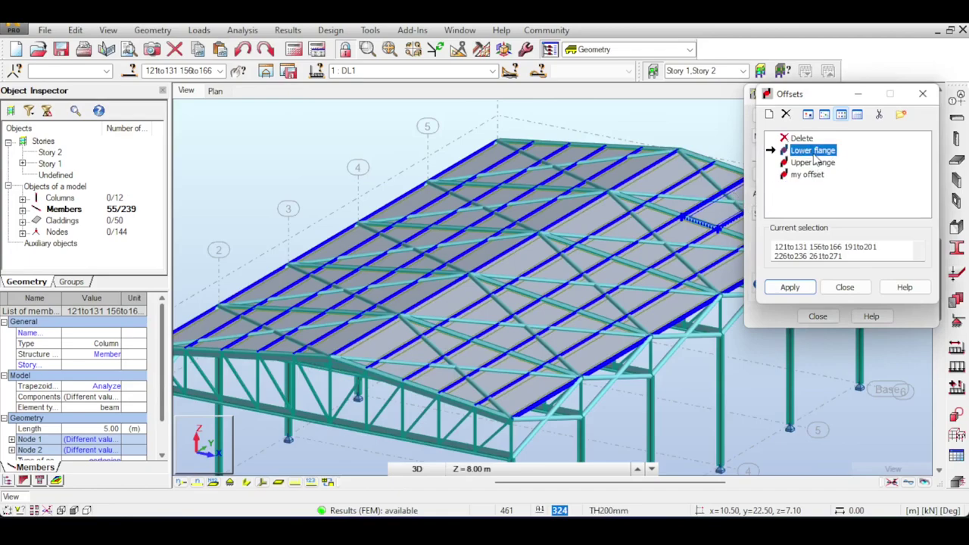
click(789, 286)
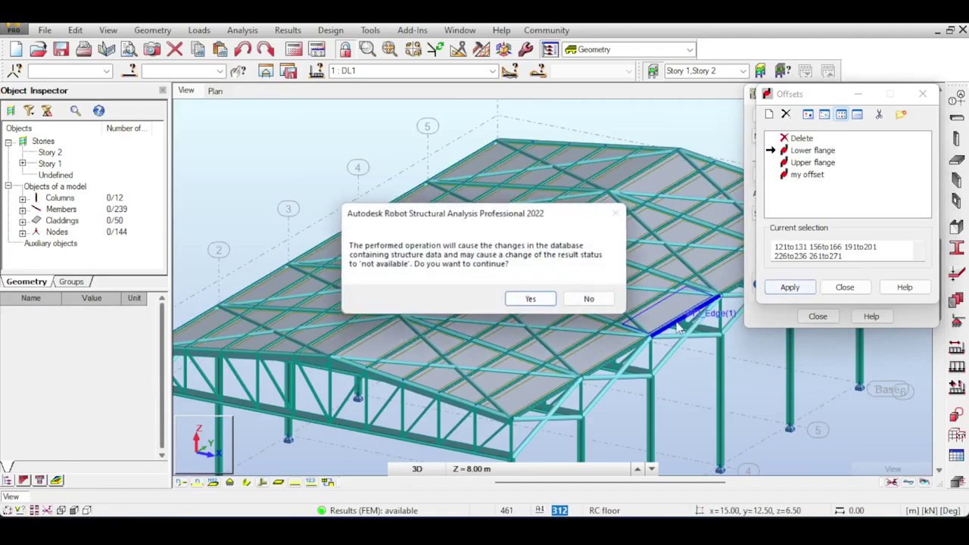
click(531, 299)
Examine the offset purlins at the truss top chord, comparing the model with section shapes hidden and shown.
scroll(525, 404, up, 5)
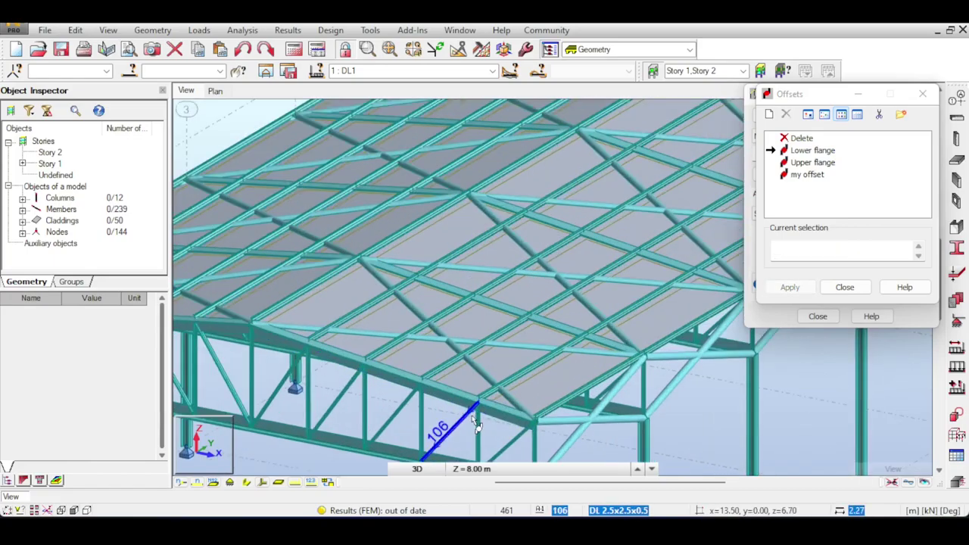
scroll(524, 404, up, 4)
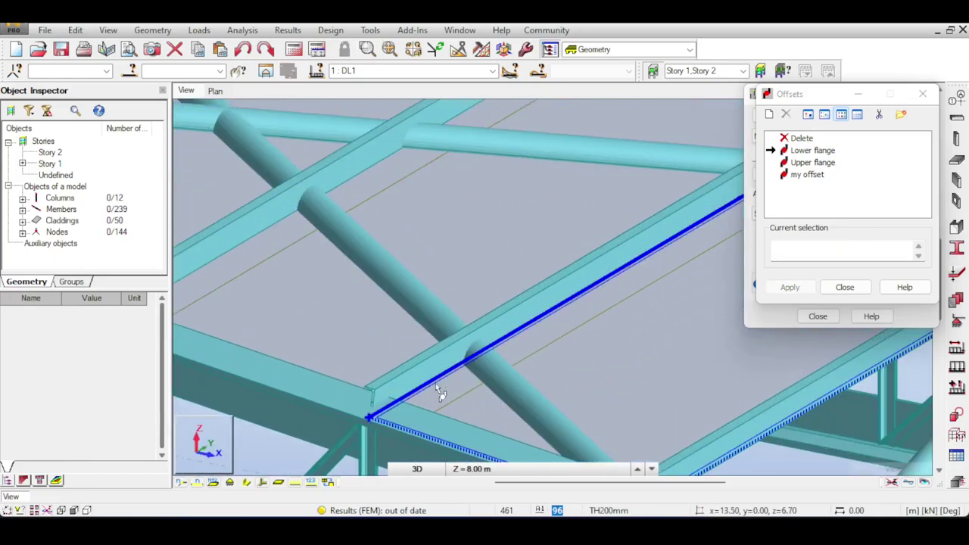
shift+middle_drag(506, 299, 457, 339)
scroll(398, 354, down, 1)
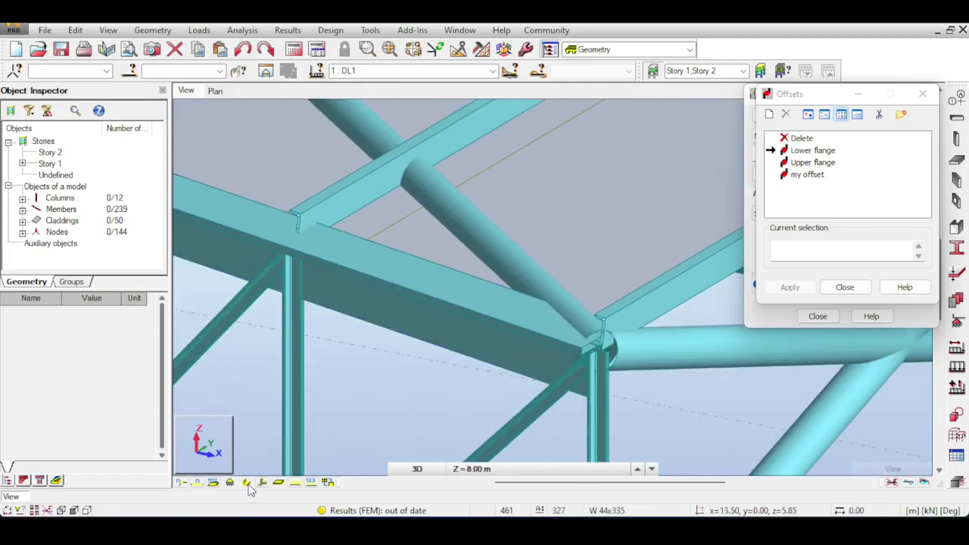
click(247, 482)
scroll(583, 321, up, 3)
middle_drag(599, 294, 558, 190)
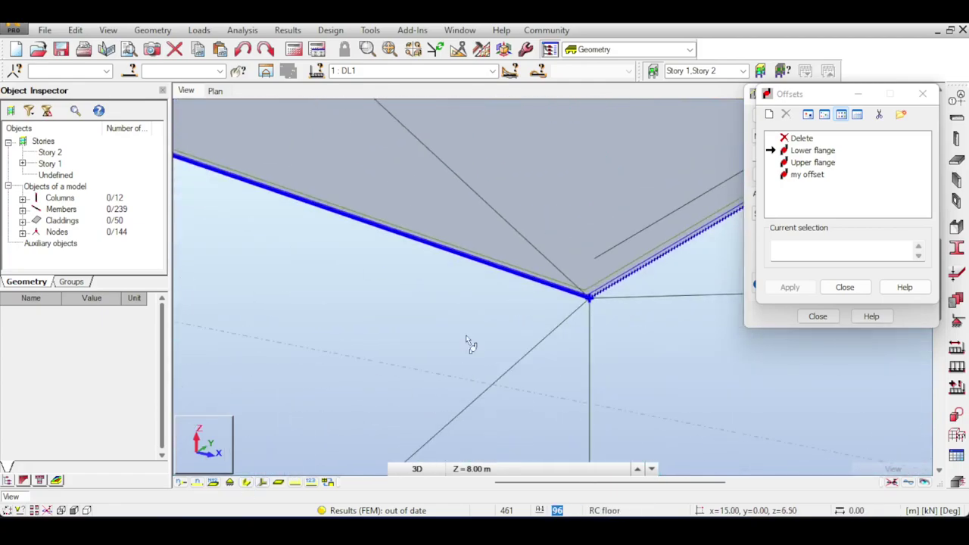
click(248, 484)
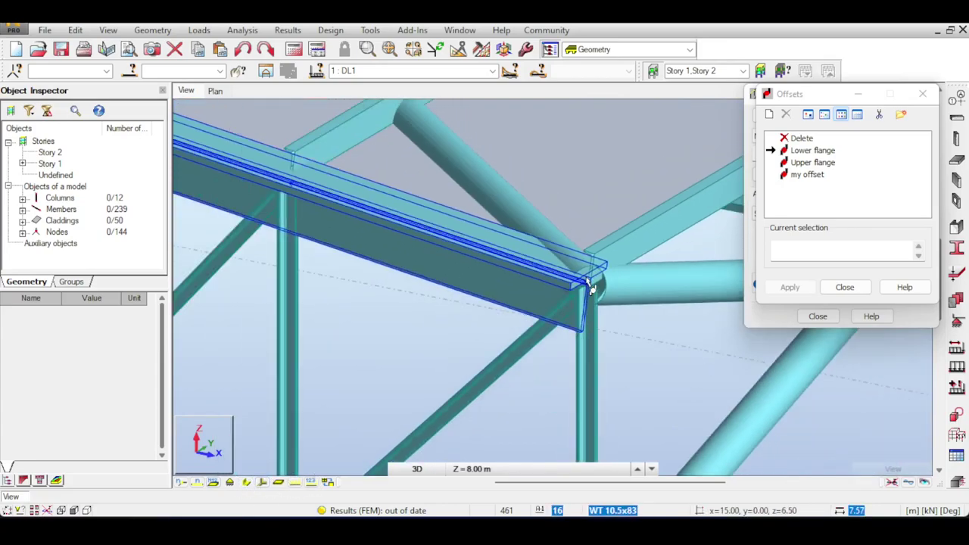
middle_drag(504, 202, 602, 282)
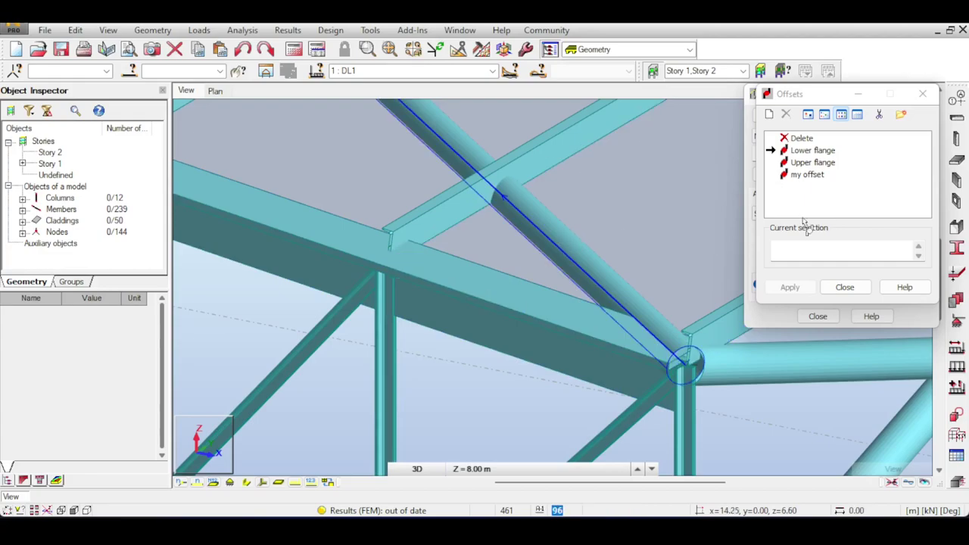
Open the Lower flange offset definition and label the new offset My Lower flange.
double_click(836, 154)
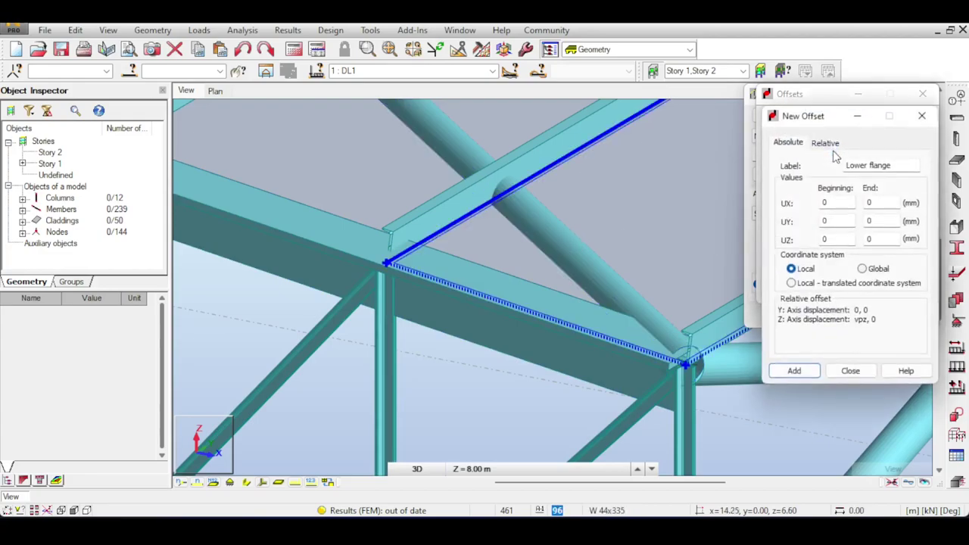
click(880, 165)
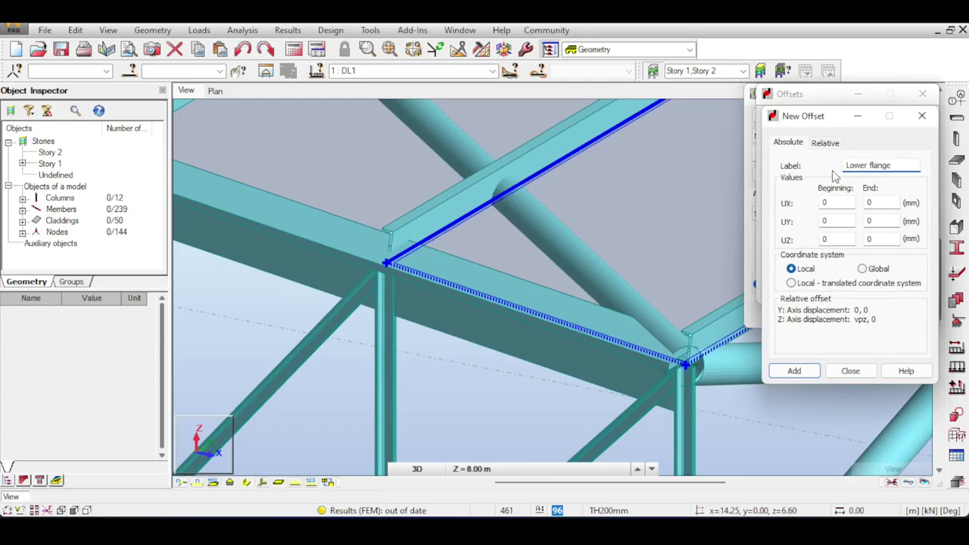
text(My)
middle_drag(565, 226, 582, 179)
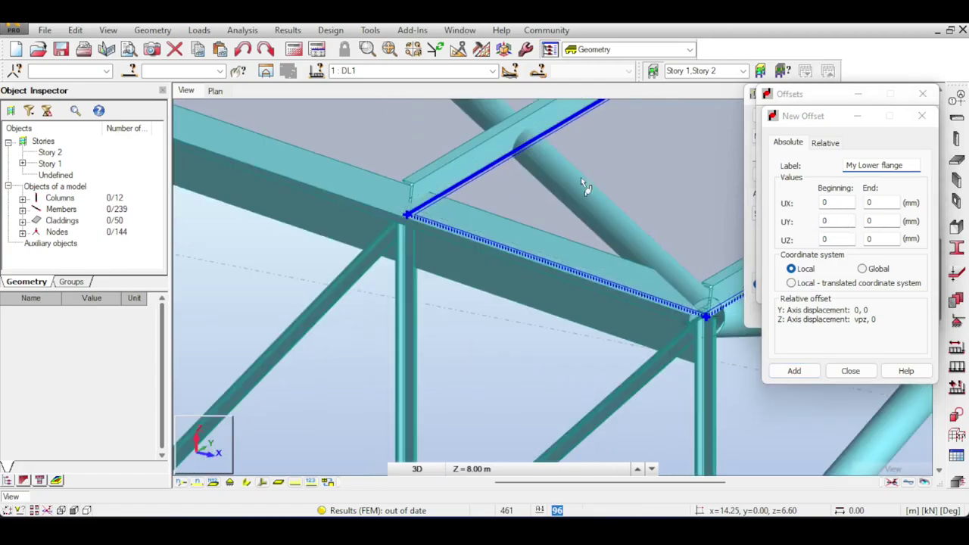
middle_drag(479, 181, 483, 223)
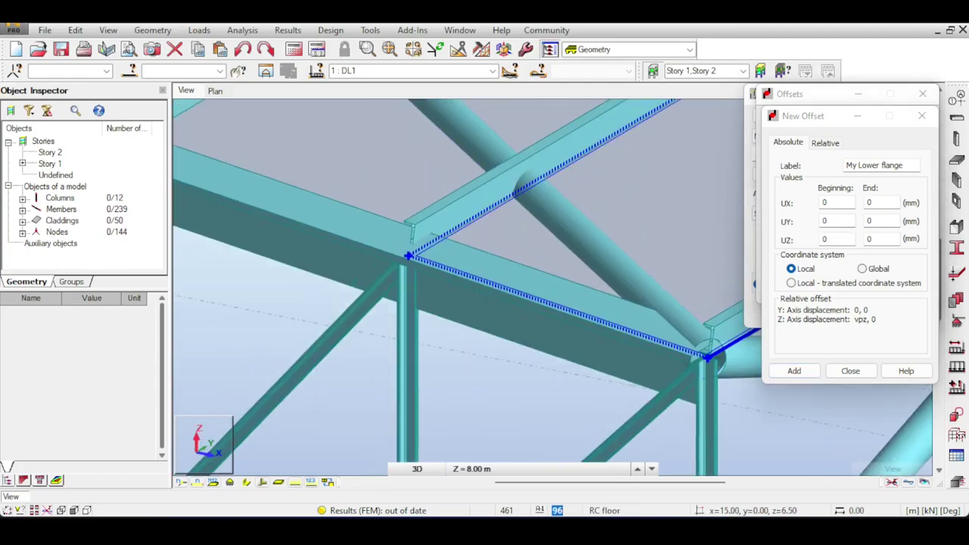
Set the new offset's UZ value to 70 mm at both the beginning and the end, and add the definition.
double_click(833, 239)
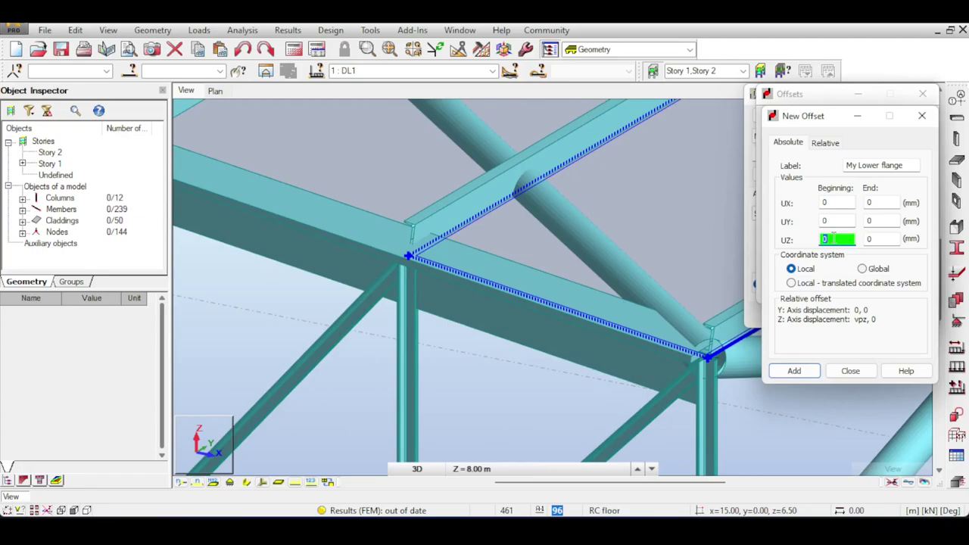
text(70)
double_click(871, 239)
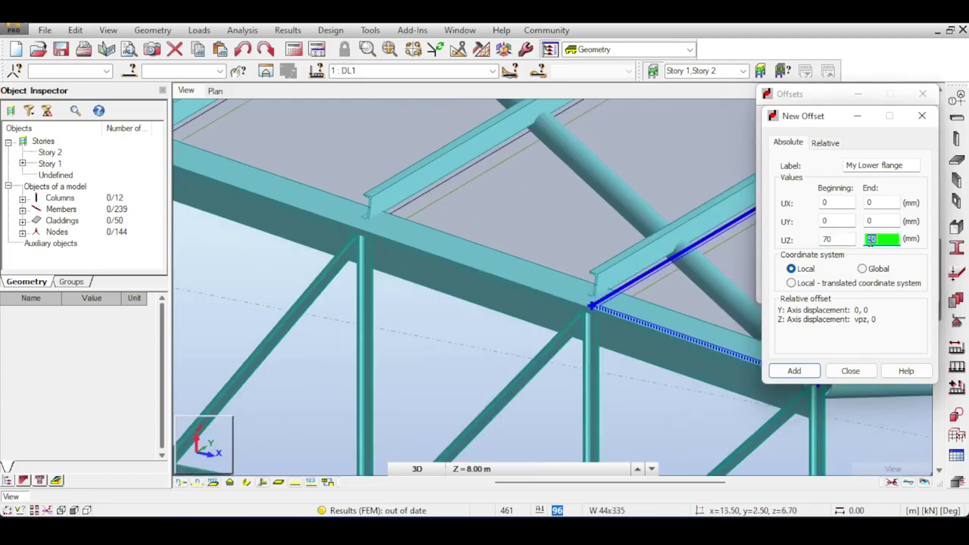
click(795, 371)
click(863, 281)
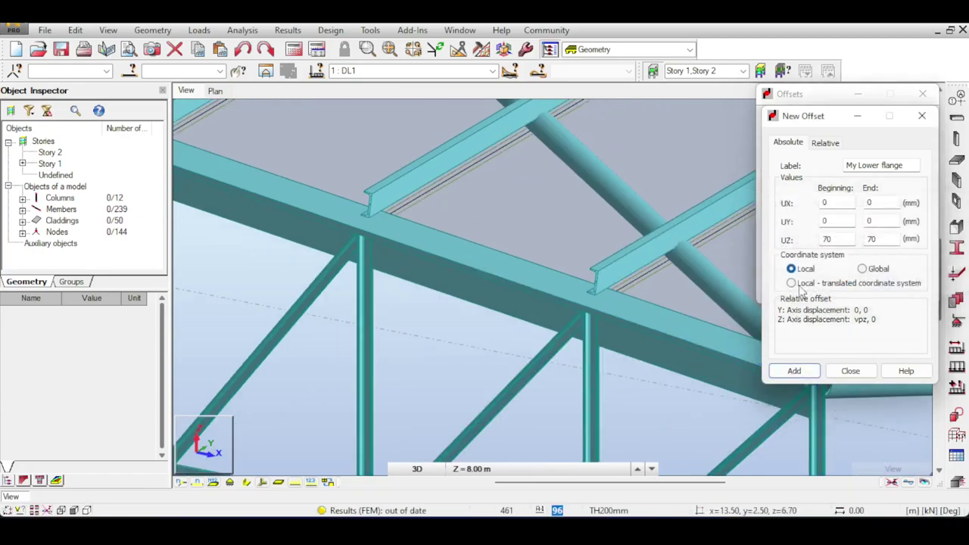
Turn on the display of member offsets in the 3D view and apply the display settings.
scroll(572, 295, up, 1)
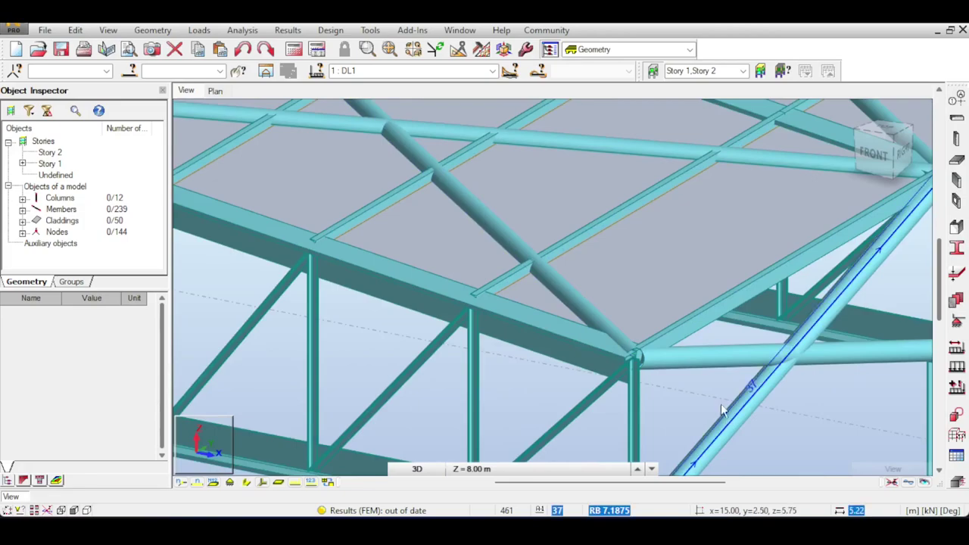
scroll(522, 253, up, 3)
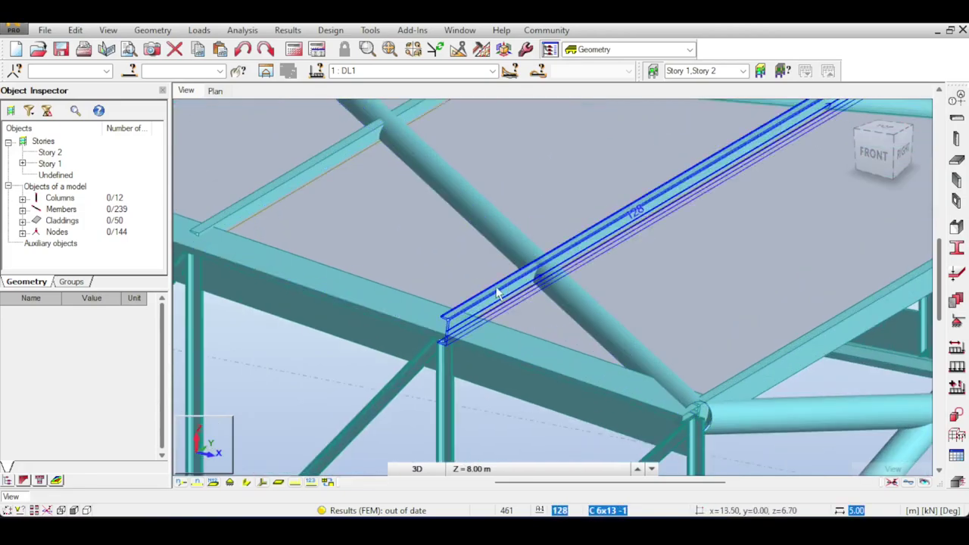
scroll(511, 329, down, 3)
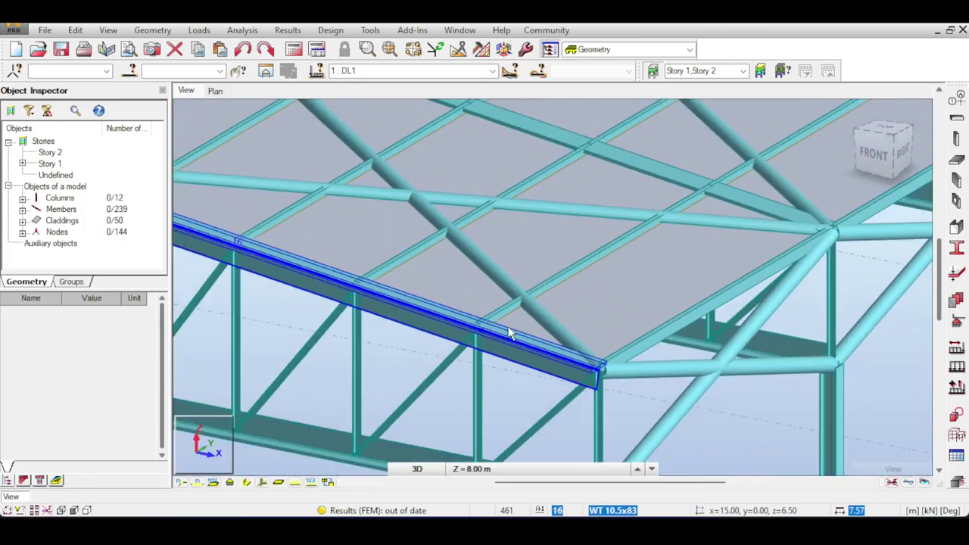
middle_drag(678, 324, 308, 280)
scroll(649, 282, down, 2)
right_click(573, 276)
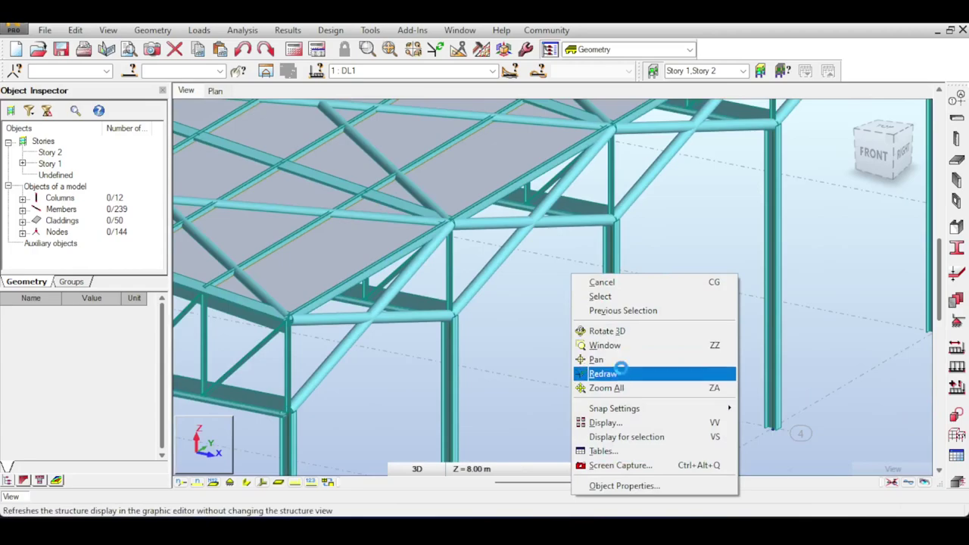
click(608, 422)
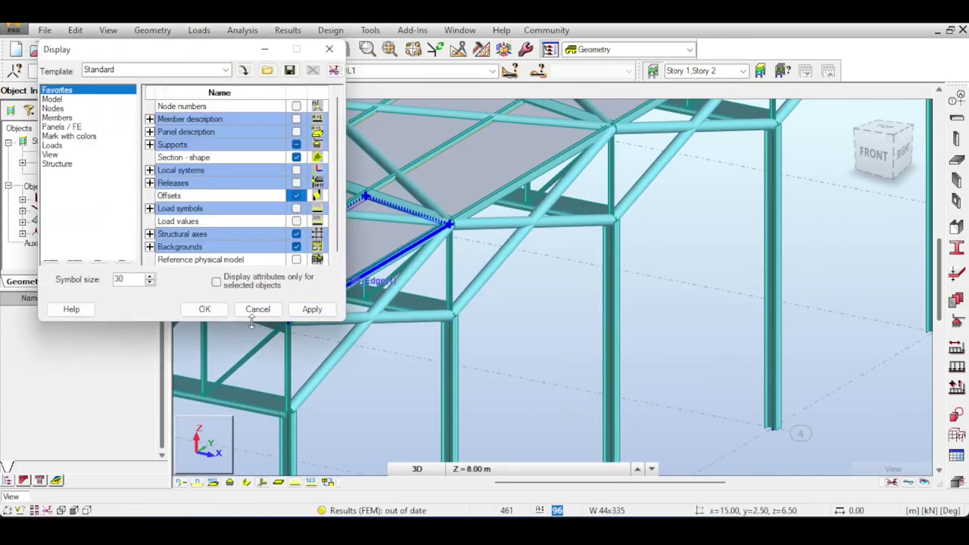
click(312, 309)
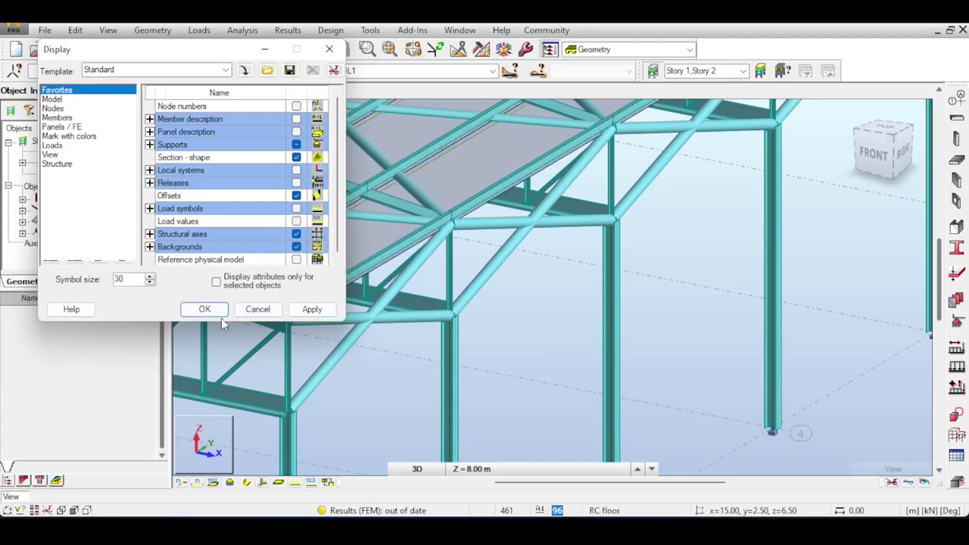
click(209, 313)
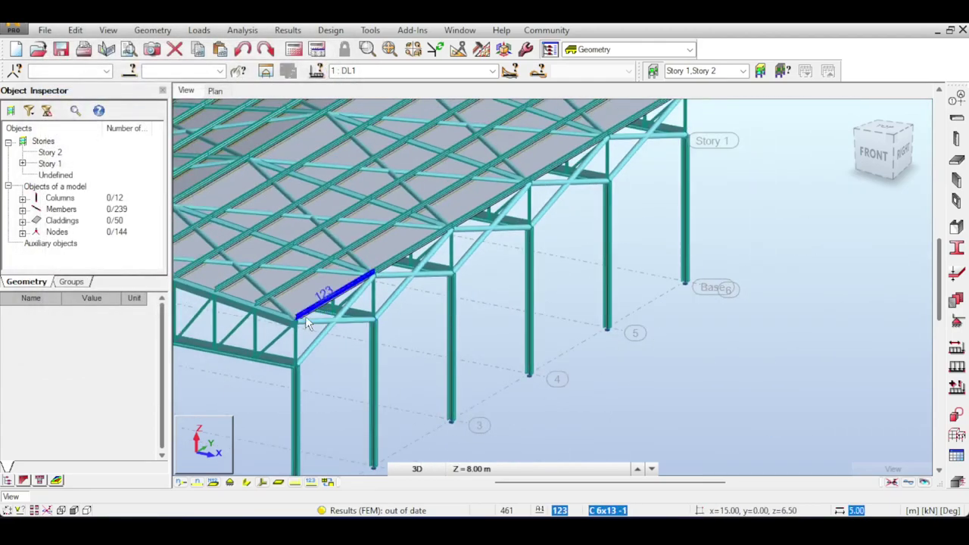
Turn on the display of load distribution regions for the roof claddings and apply it.
scroll(305, 316, down, 5)
right_click(221, 127)
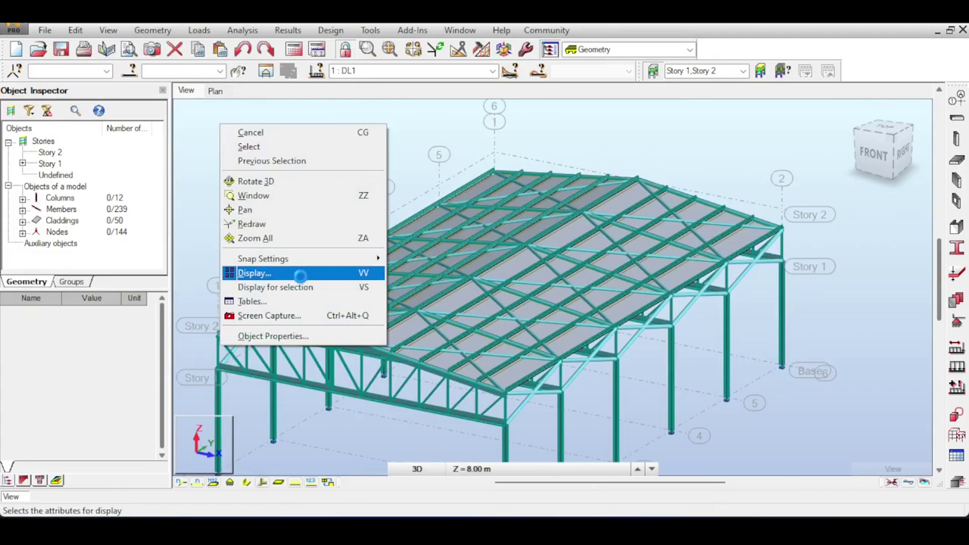
click(301, 274)
click(60, 145)
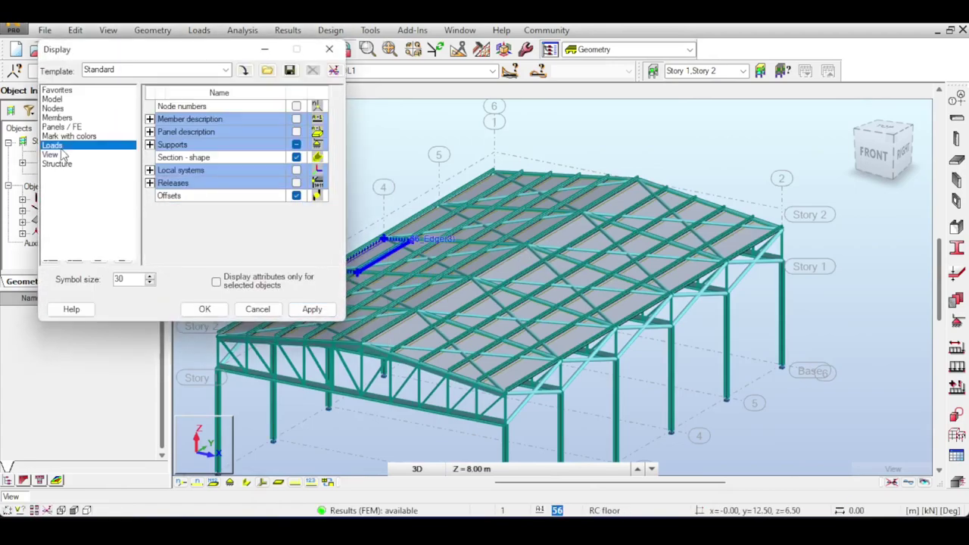
click(312, 309)
Examine the load distribution regions and offset purlins on the roof from several angles, and close the display settings.
scroll(428, 296, up, 6)
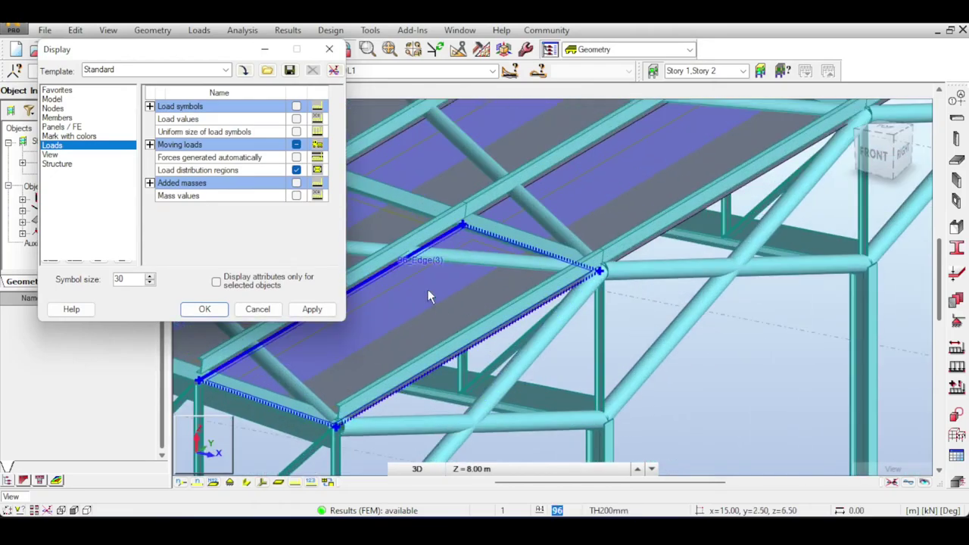
scroll(430, 290, up, 1)
scroll(597, 288, down, 3)
click(886, 145)
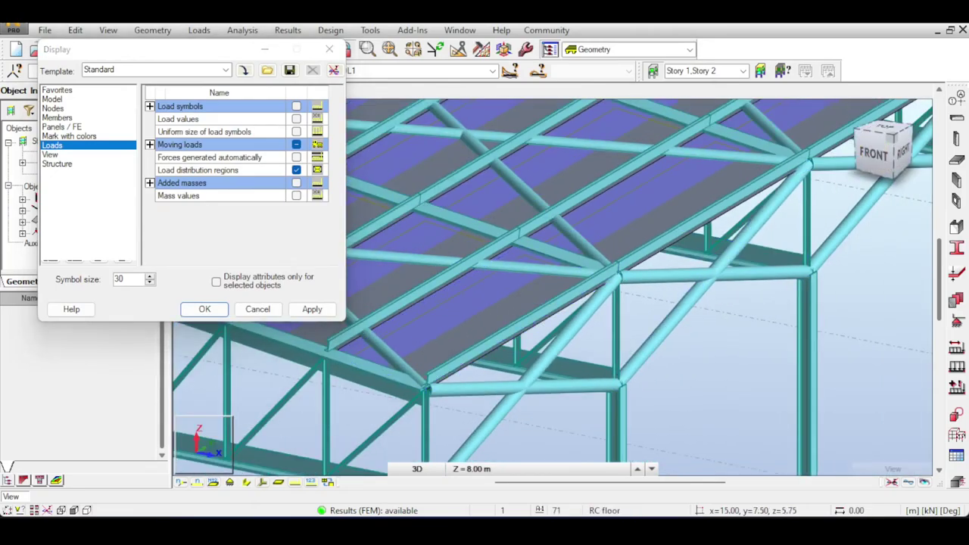
drag(885, 145, 896, 147)
scroll(661, 306, up, 5)
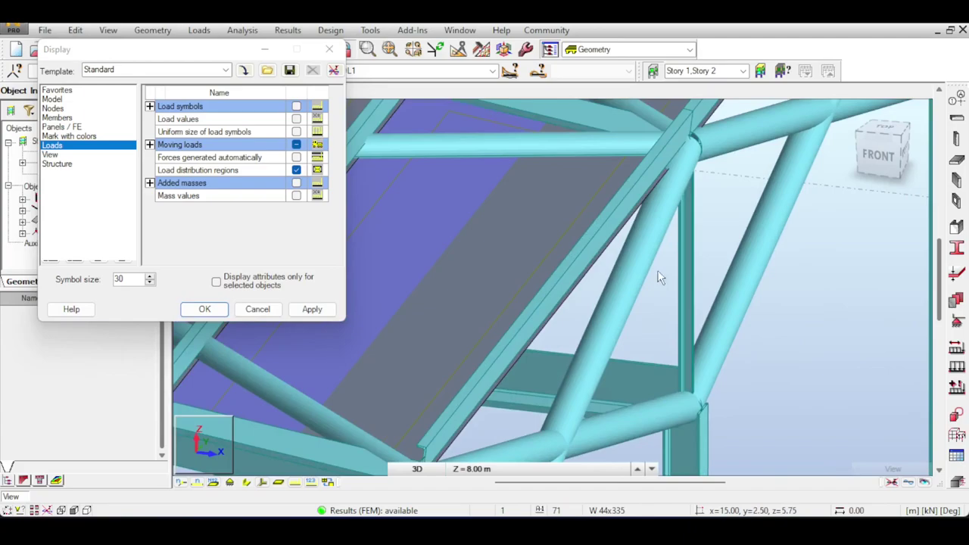
click(892, 156)
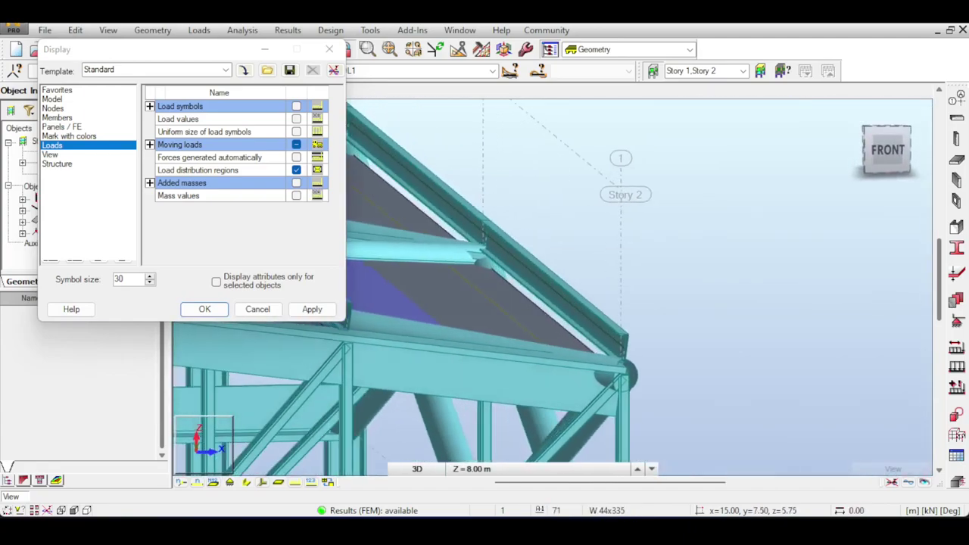
drag(892, 174, 788, 220)
scroll(790, 224, down, 5)
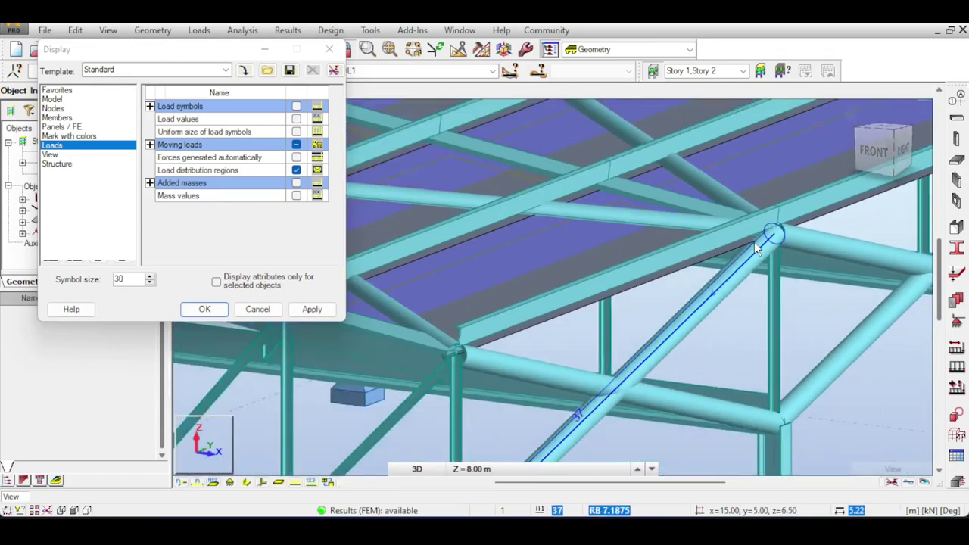
scroll(658, 230, down, 1)
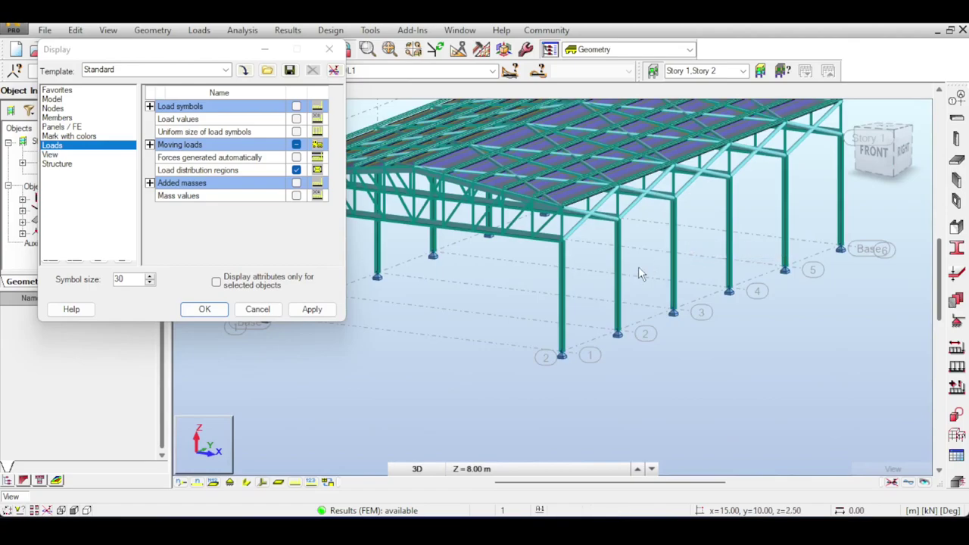
scroll(648, 278, up, 4)
scroll(634, 277, down, 3)
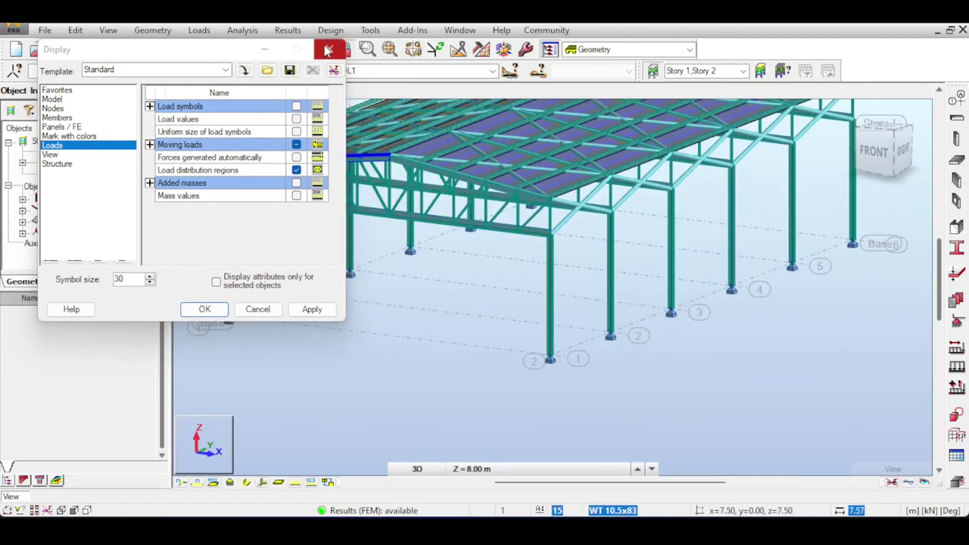
click(329, 49)
middle_drag(539, 222, 473, 284)
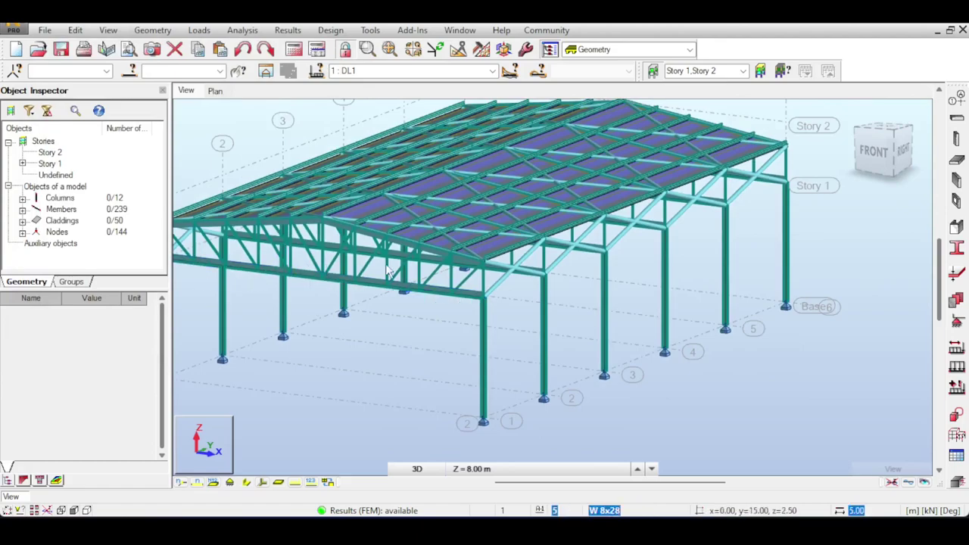
middle_drag(481, 379, 508, 274)
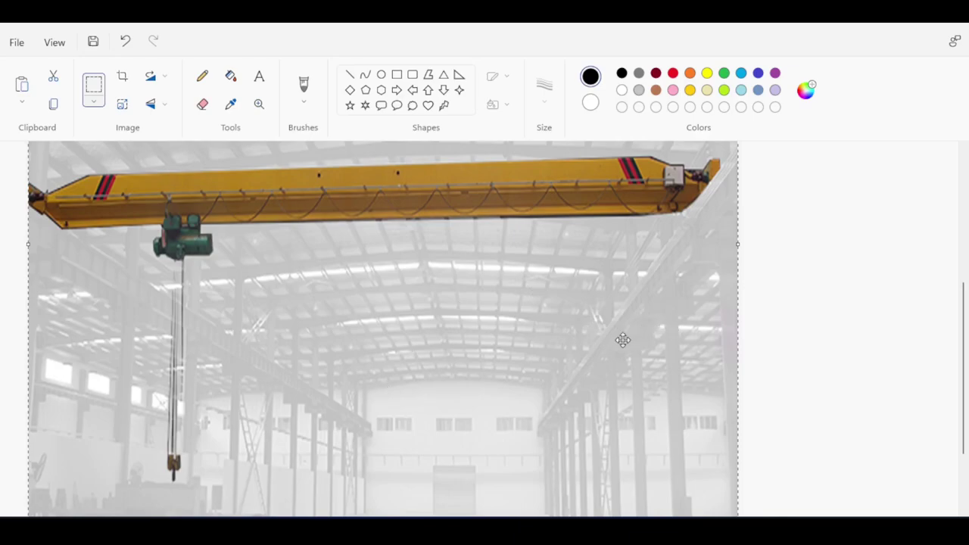
Deselect the overhead crane picture in Paint, close Paint without saving, and return to Robot Structural Analysis.
click(814, 271)
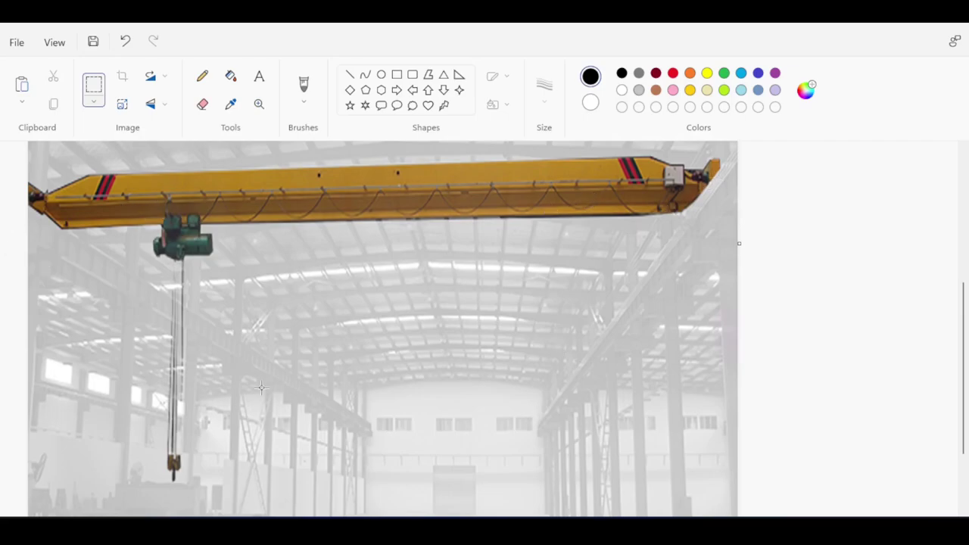
click(951, 23)
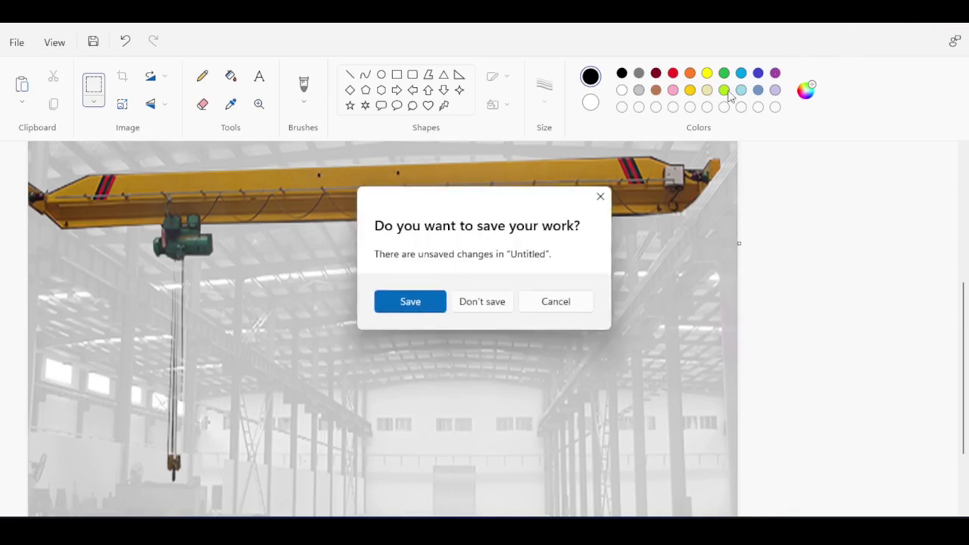
click(483, 301)
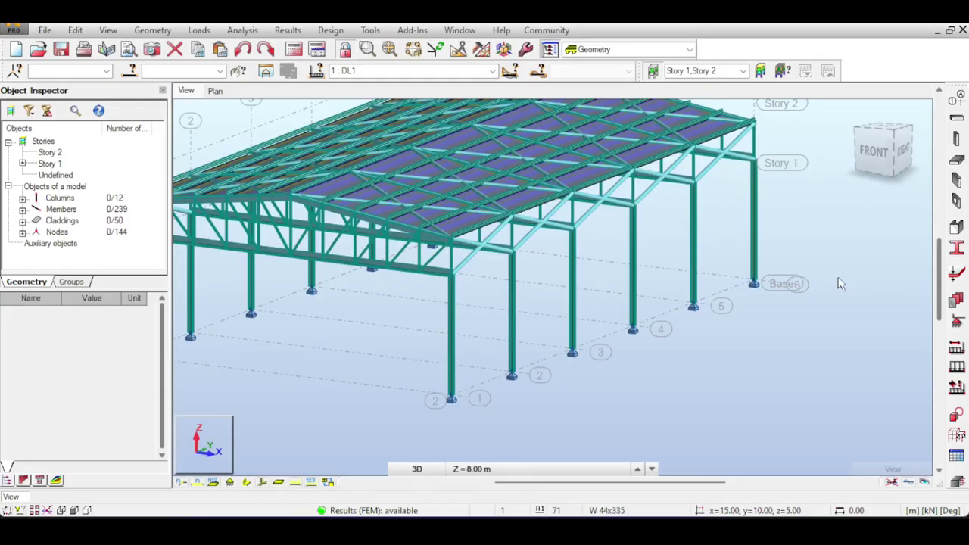
Add a structural axis at Z position 4 m and apply it to the hangar's axis grid.
middle_drag(759, 244, 709, 190)
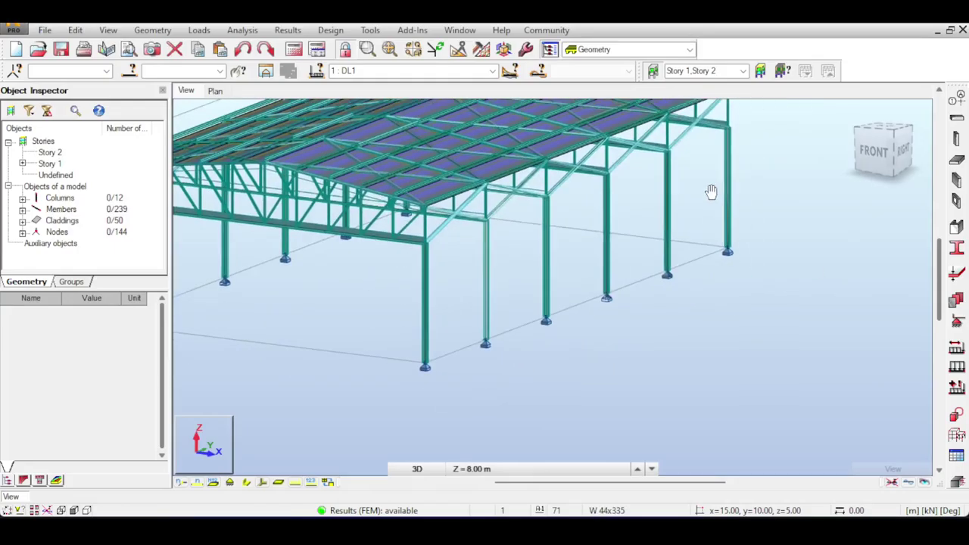
click(959, 99)
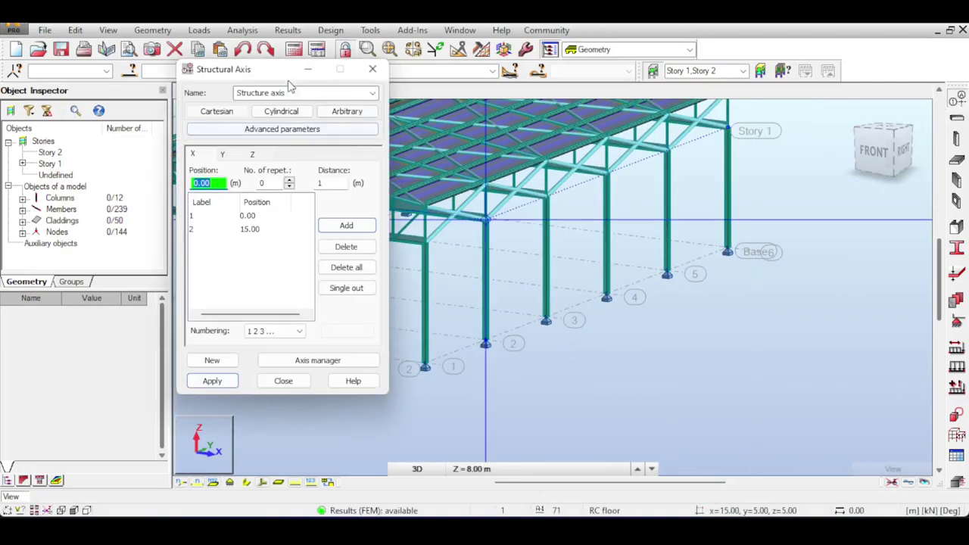
drag(291, 70, 368, 102)
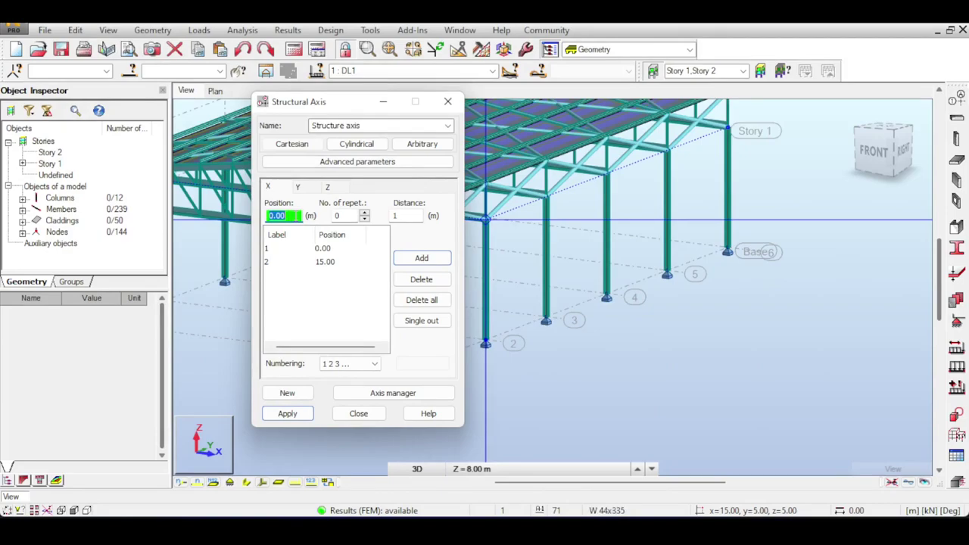
click(327, 187)
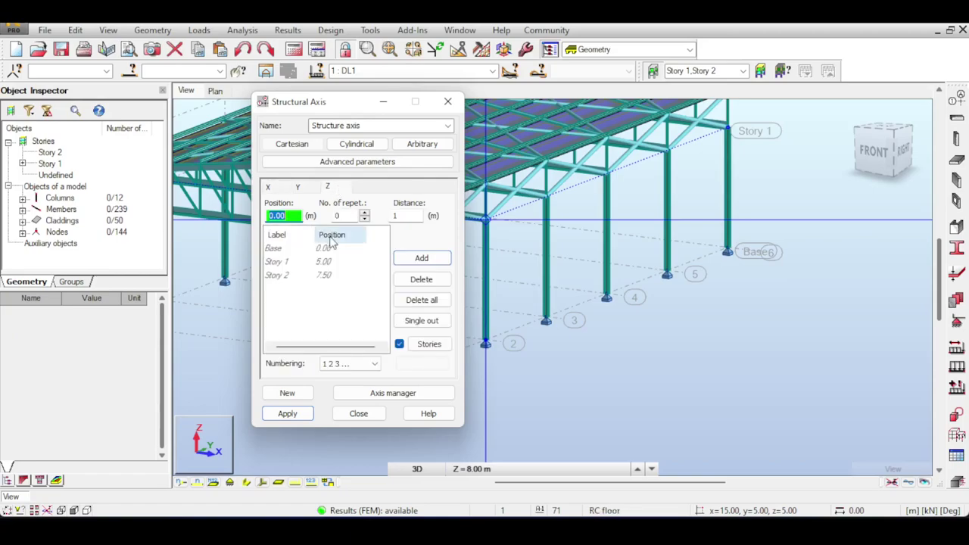
text(4)
click(442, 259)
click(288, 413)
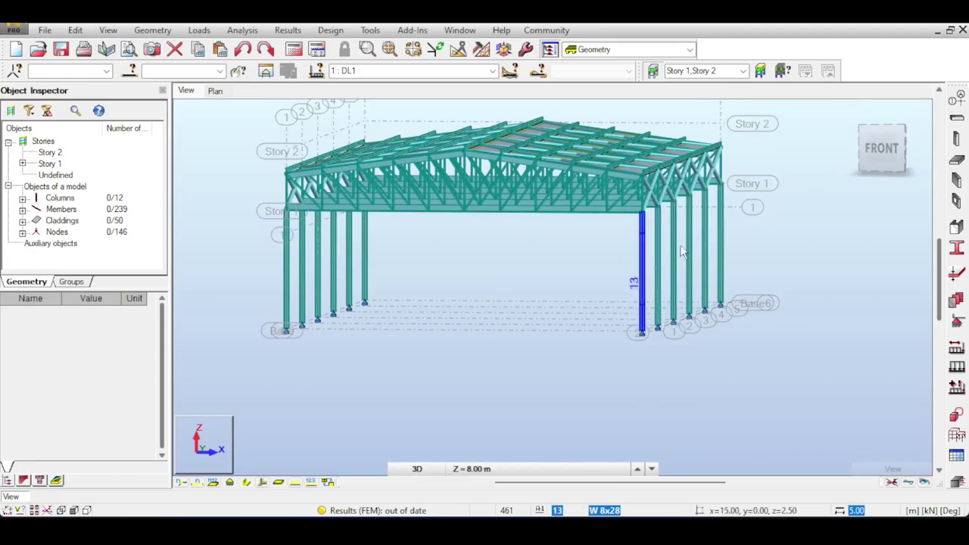
Draw a W 24x103 steel beam along the column row at X = 15 m, from 15.00, 25.00, 4.00 to 15.00, 0.00, 4.00.
scroll(647, 262, up, 3)
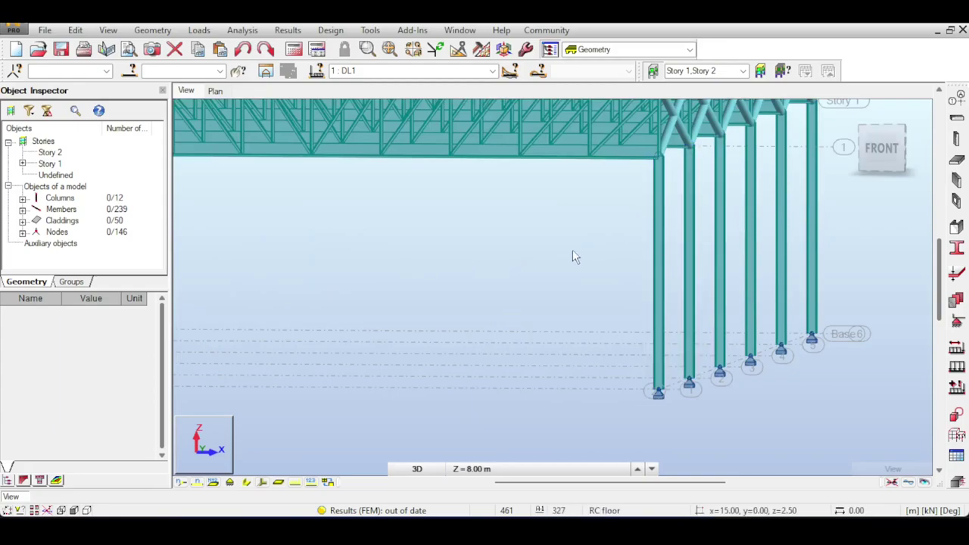
middle_drag(821, 154, 744, 154)
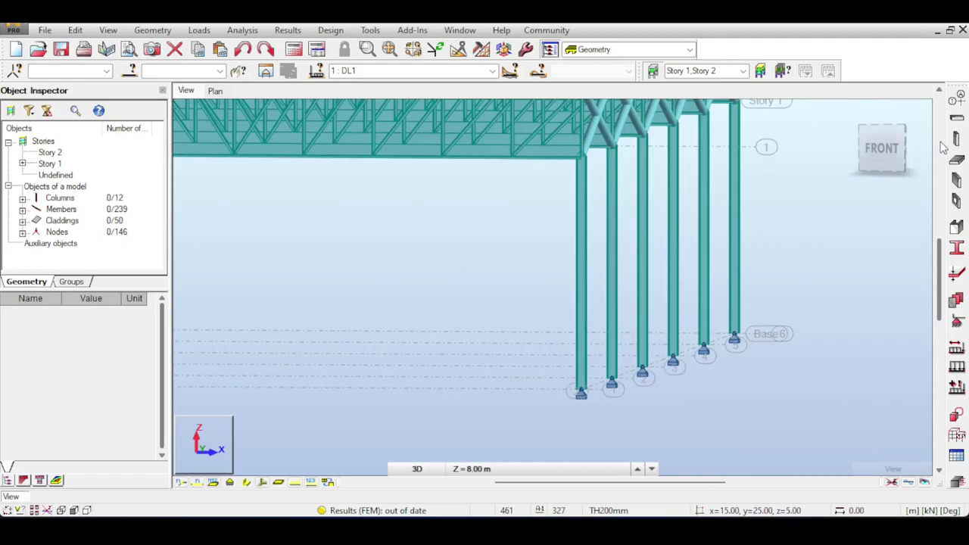
click(956, 122)
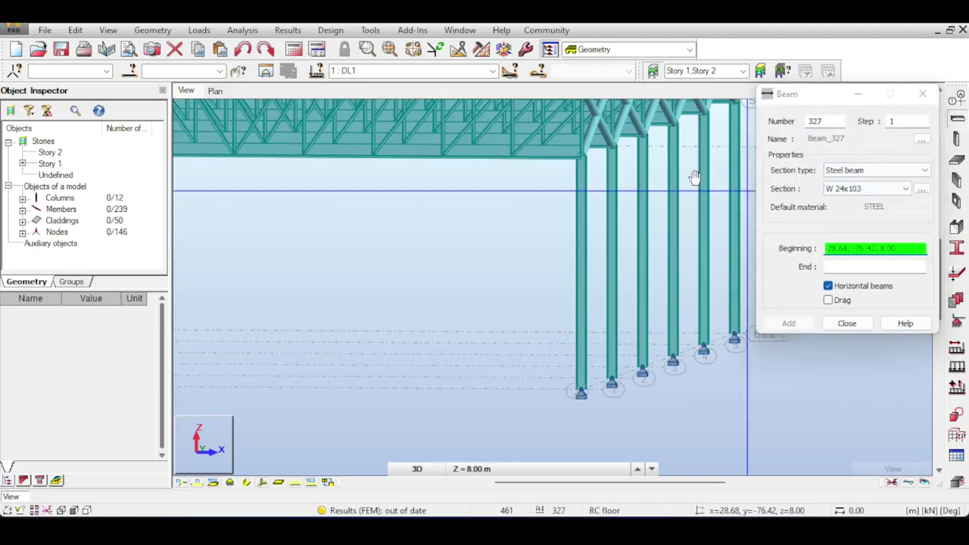
click(712, 141)
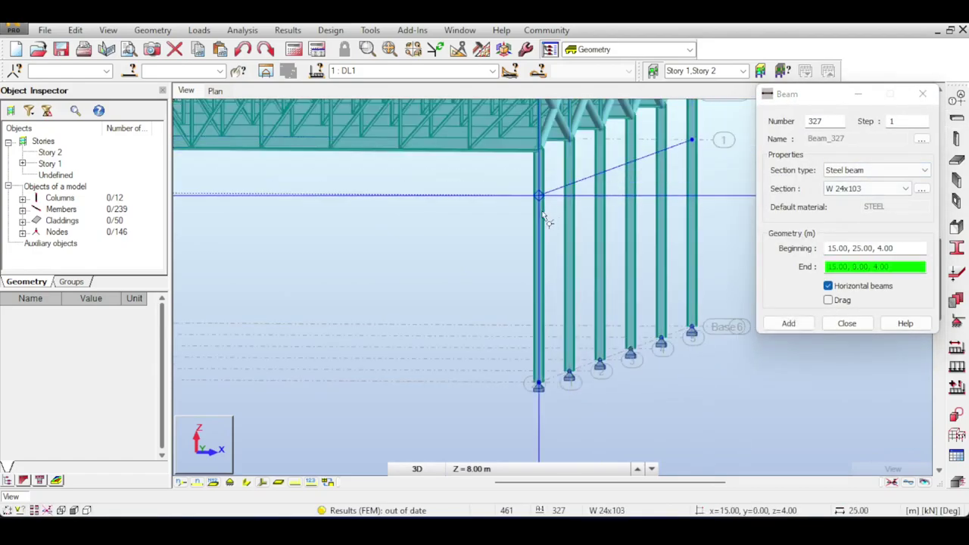
click(539, 198)
click(848, 324)
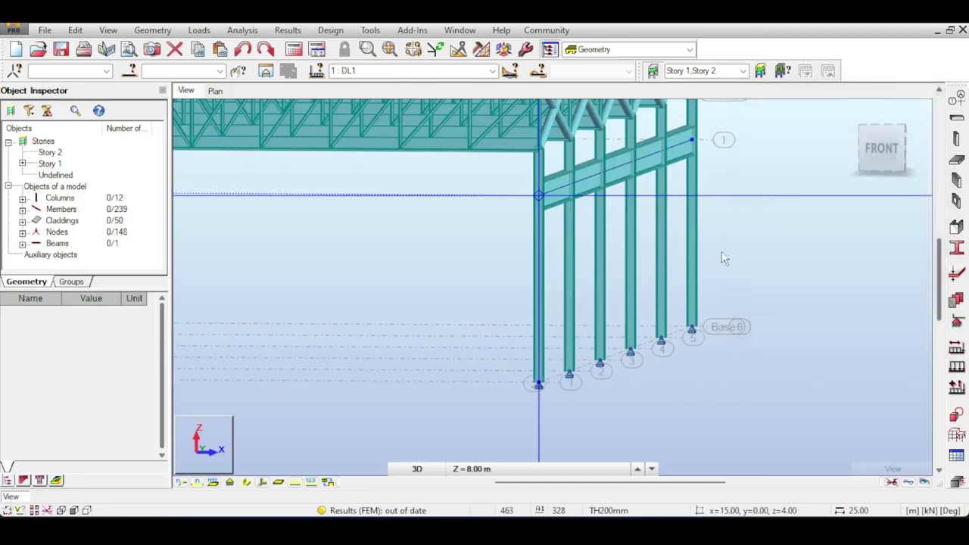
click(618, 184)
scroll(380, 213, down, 3)
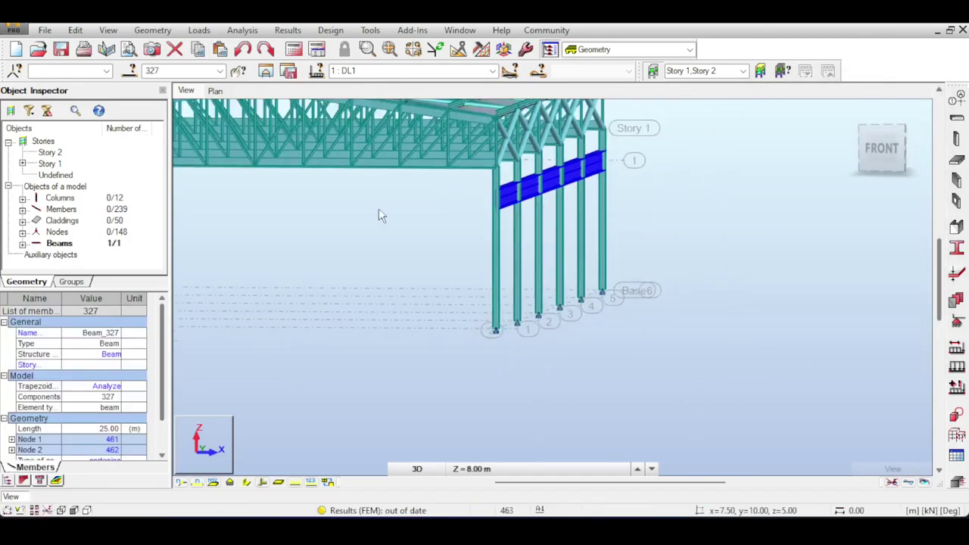
Draw a W 24x103 steel beam along the column row at X = 0 m, from 0.00, 25.00, 4.00 to 0.00, 0.00, 4.00.
middle_drag(380, 213, 549, 249)
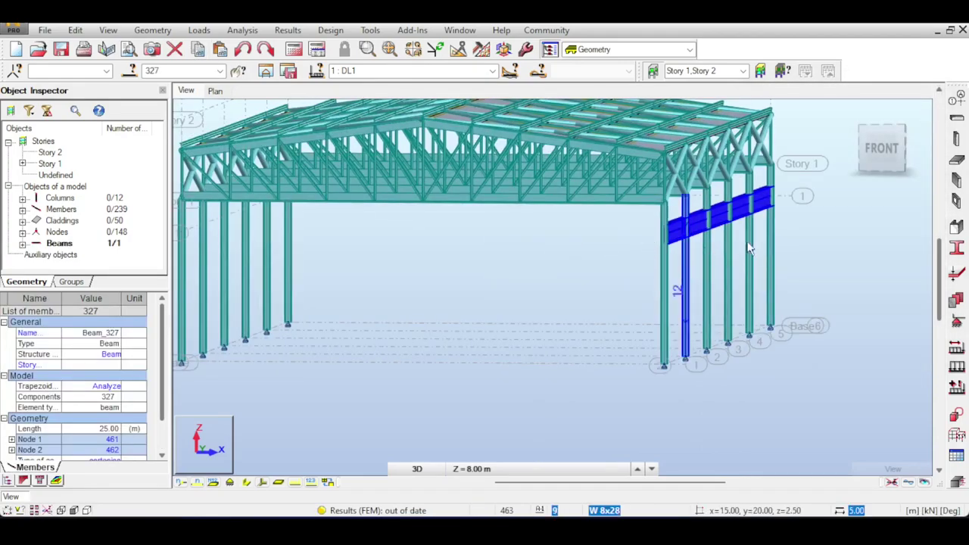
click(956, 119)
middle_drag(268, 277, 424, 268)
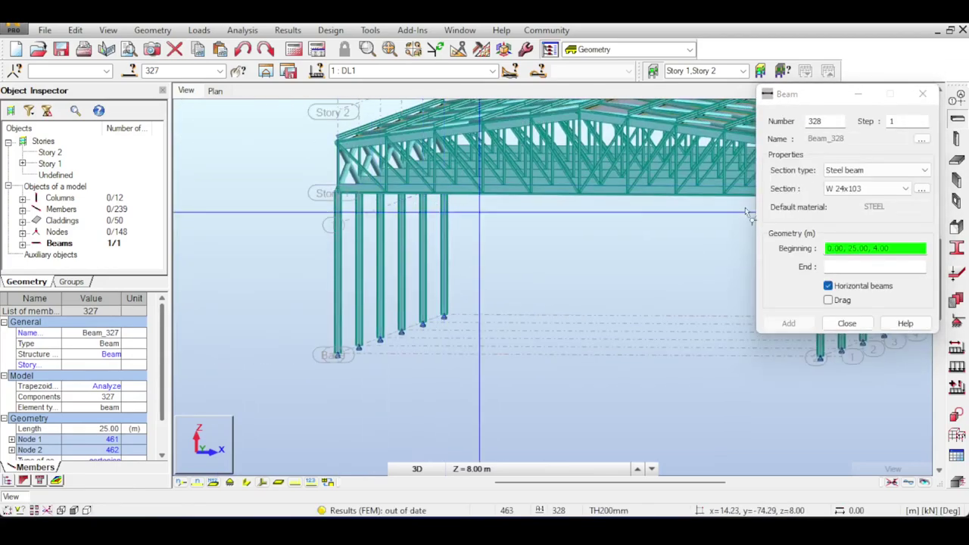
drag(849, 101, 876, 163)
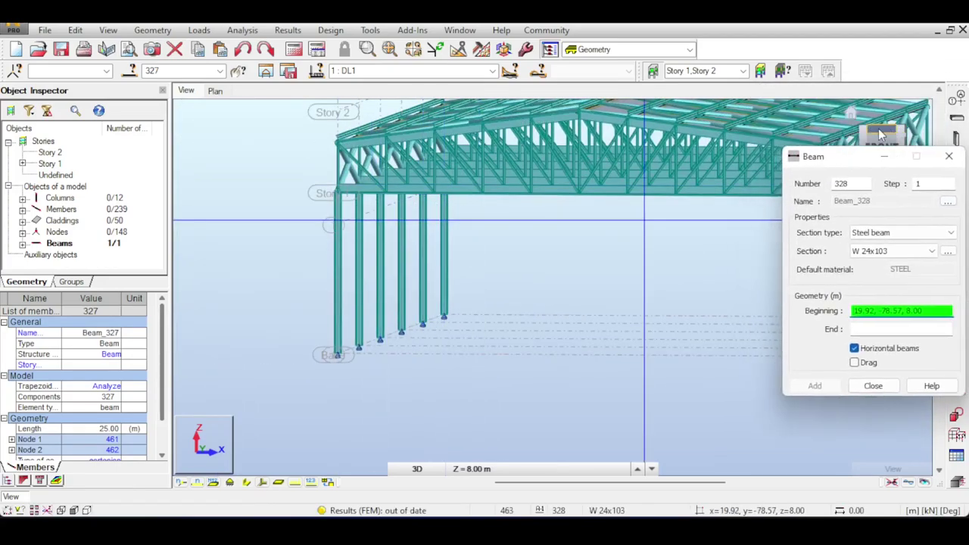
click(876, 127)
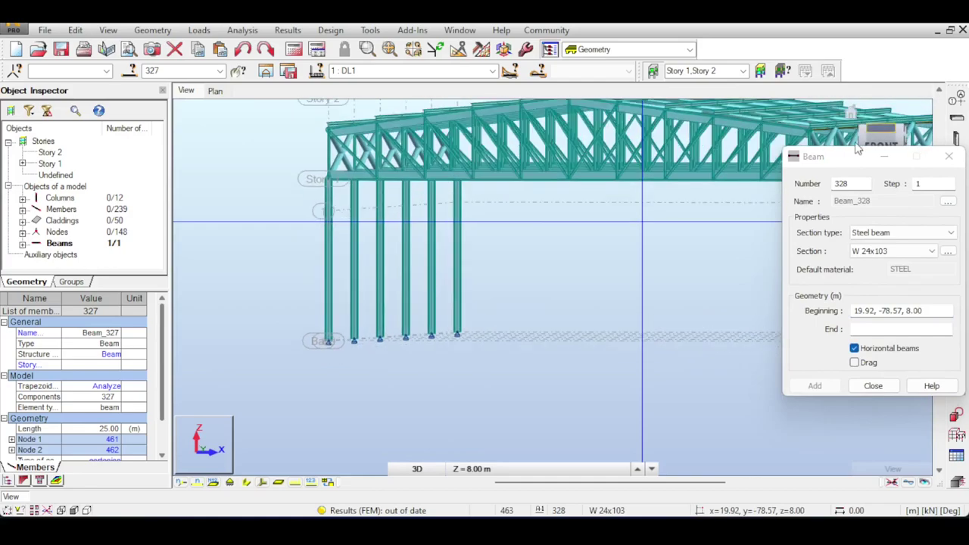
click(463, 206)
click(327, 210)
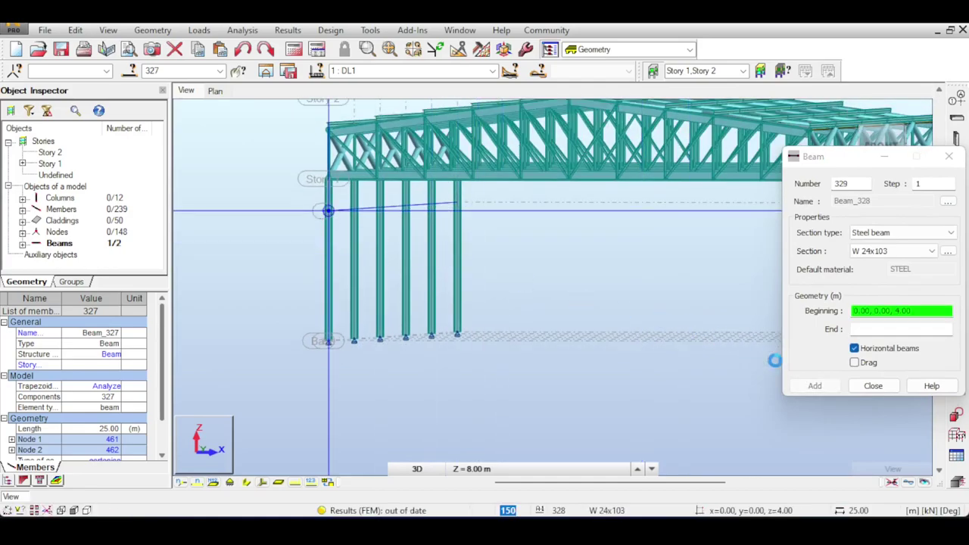
click(873, 386)
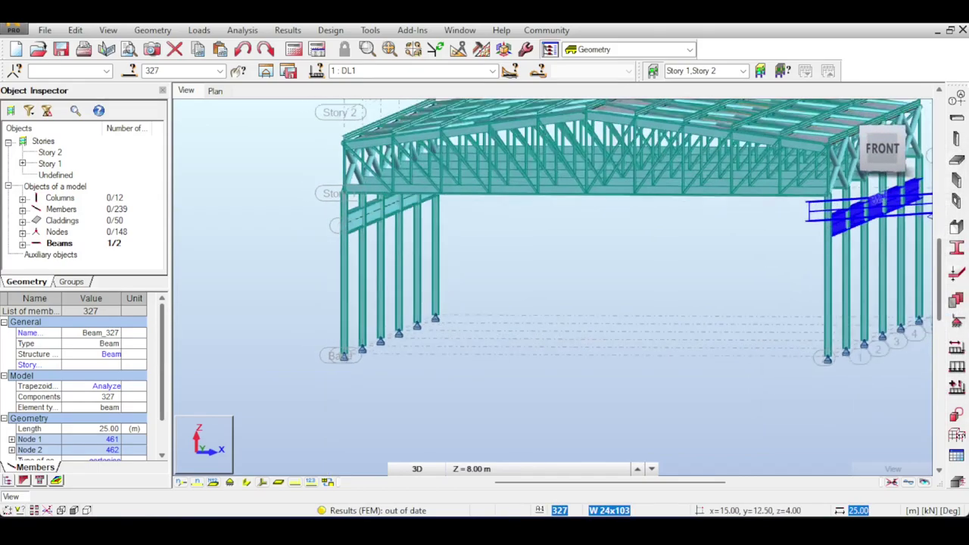
Start a new member offset labelled CraneR with UY of -100 mm at both the beginning and the end.
shift+middle_drag(704, 292, 524, 324)
click(777, 337)
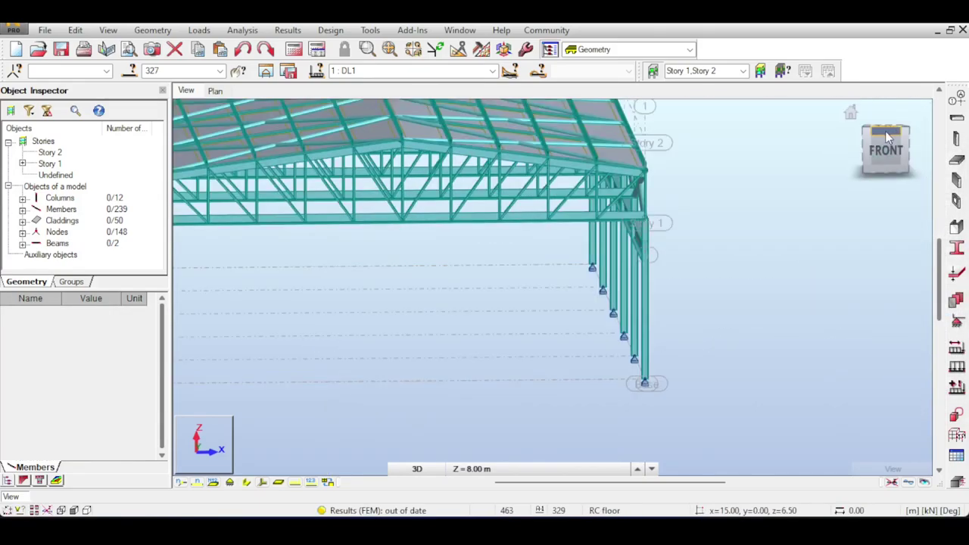
click(153, 30)
mouse_move(219, 341)
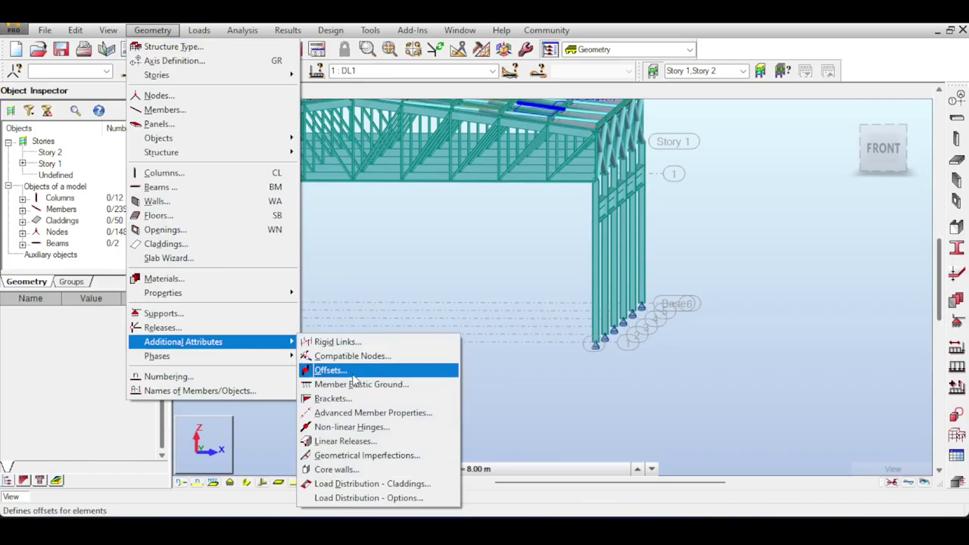
click(330, 370)
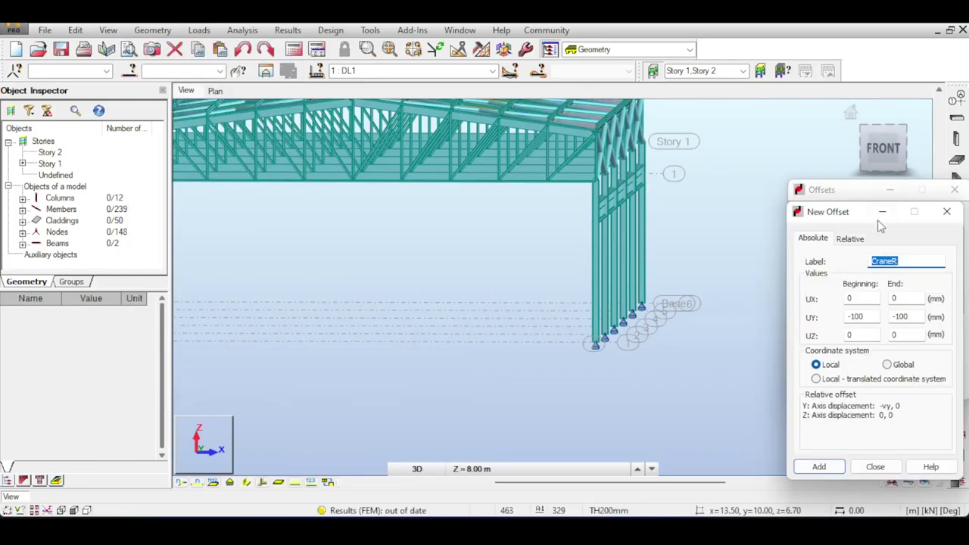
drag(879, 220, 830, 199)
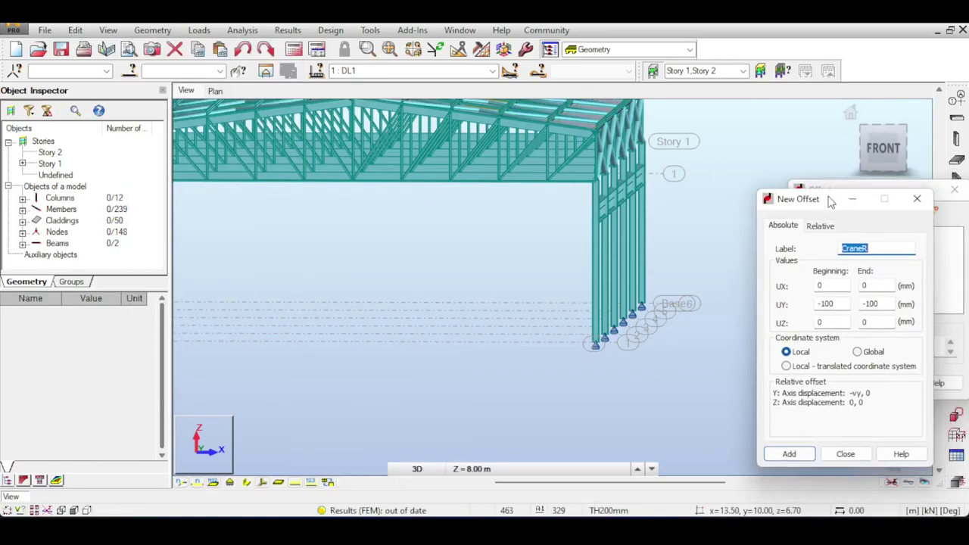
click(829, 306)
key(Tab)
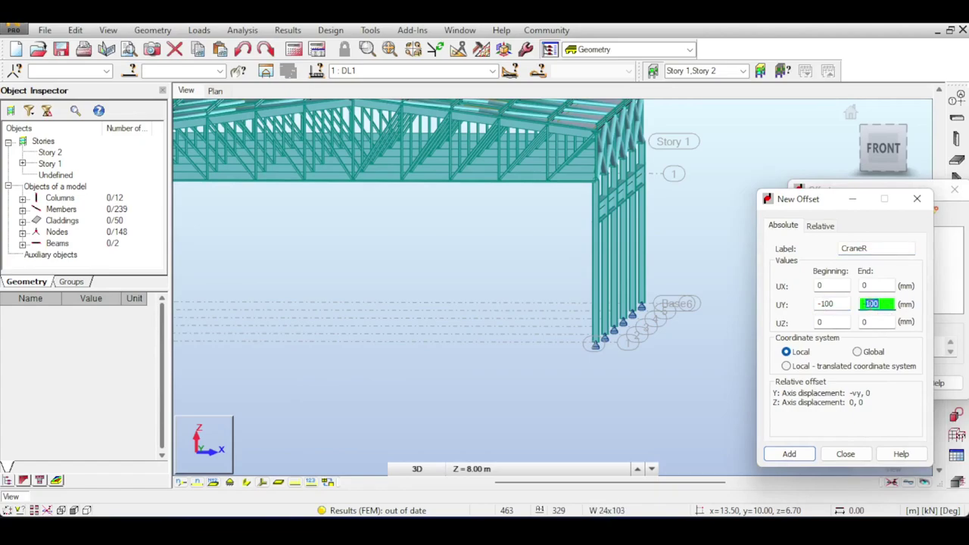
Display the members' local coordinate systems and check the axis directions of the crane beam at X = 15 m.
middle_drag(662, 179, 598, 180)
scroll(596, 175, up, 5)
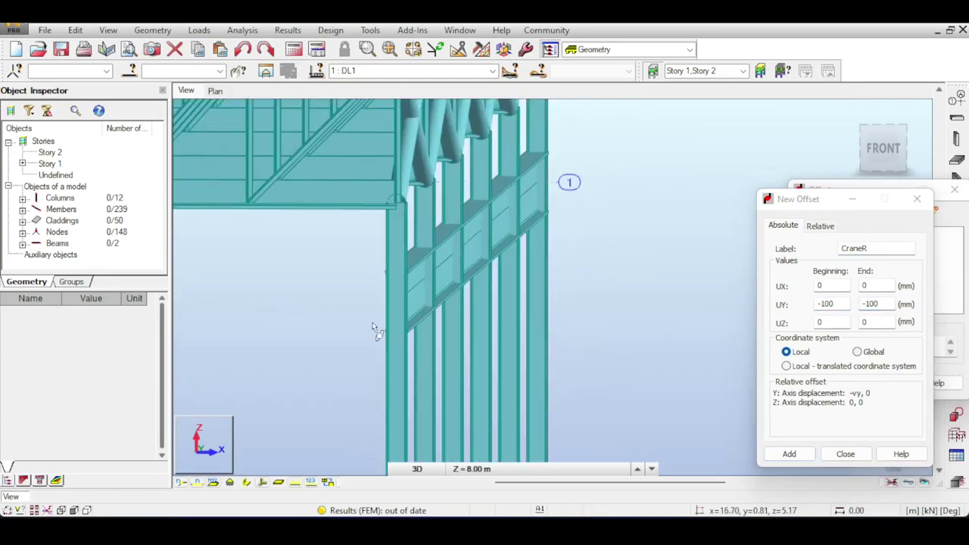
click(263, 483)
scroll(512, 231, up, 2)
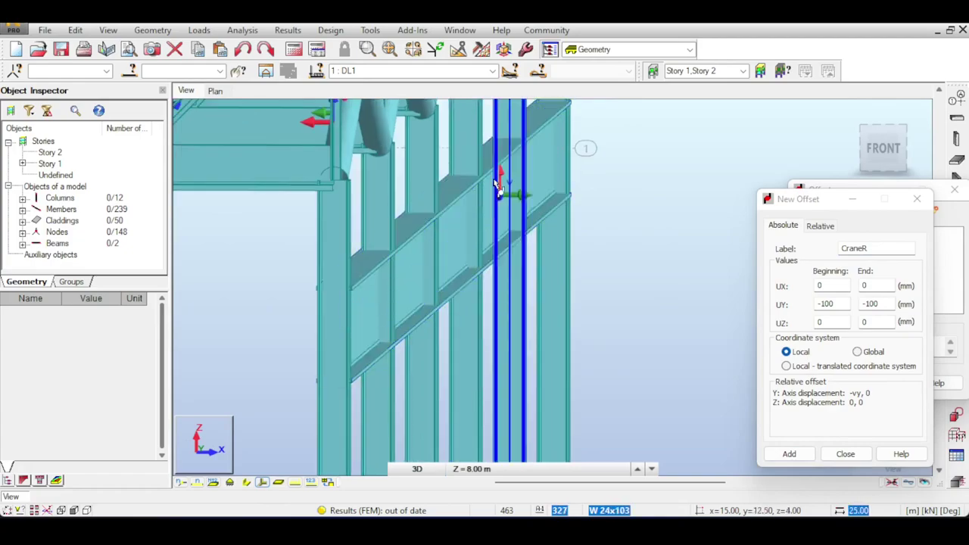
scroll(497, 254, down, 1)
scroll(331, 268, down, 5)
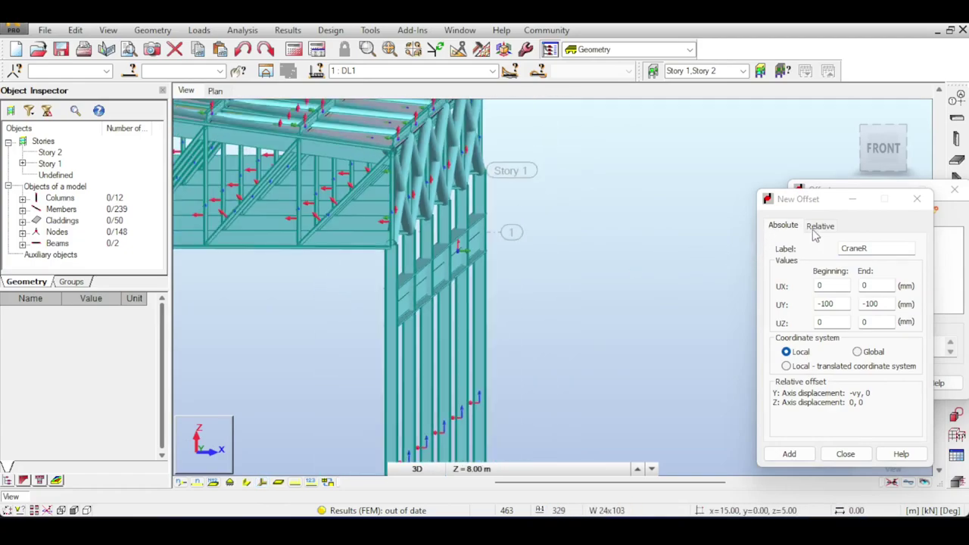
Add the CraneR offset with a relative section position of -vy, 0 and apply it to the crane beam at X = 15 m.
click(817, 229)
click(861, 281)
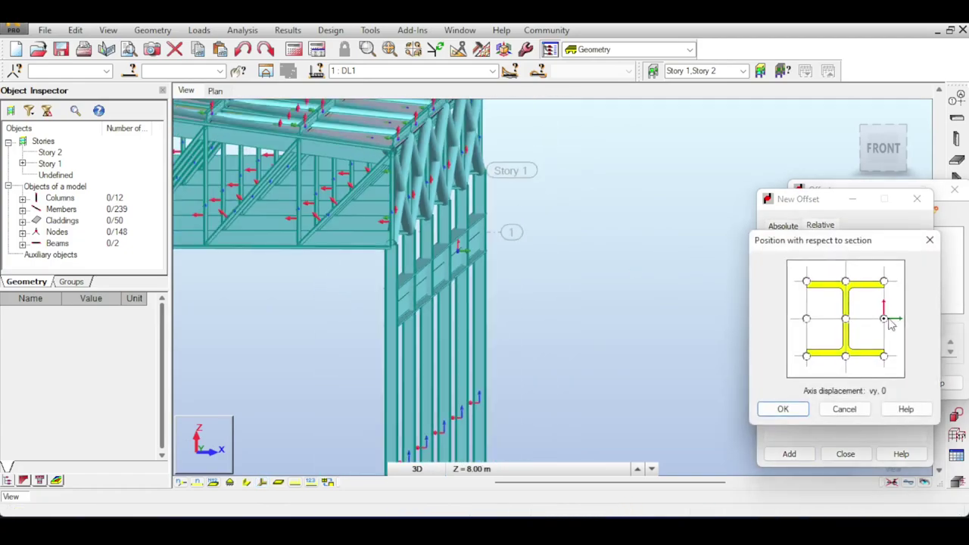
click(783, 409)
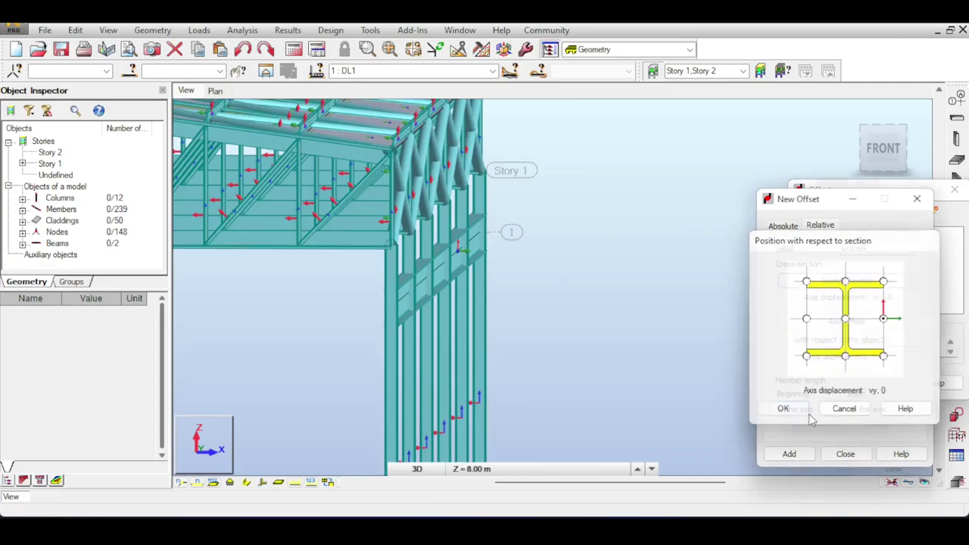
click(790, 452)
click(854, 367)
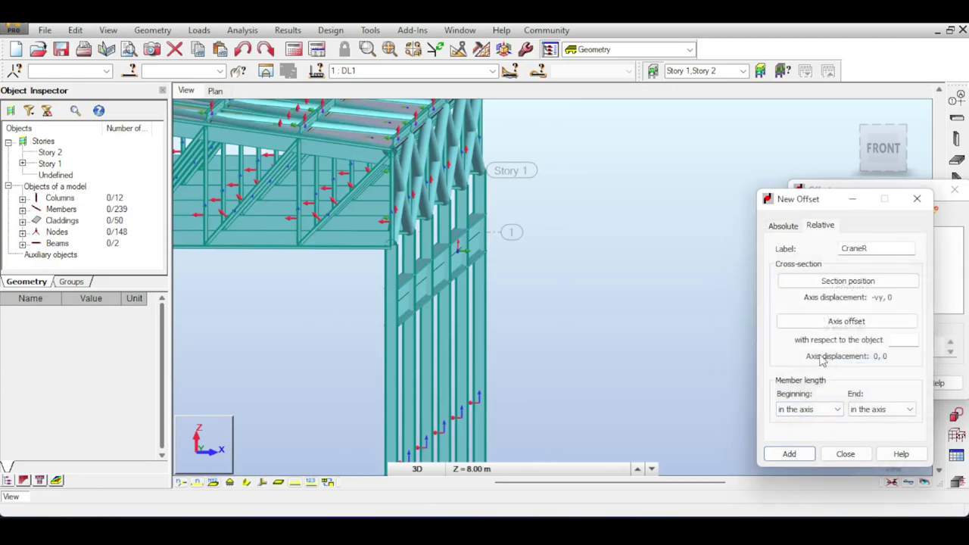
click(844, 454)
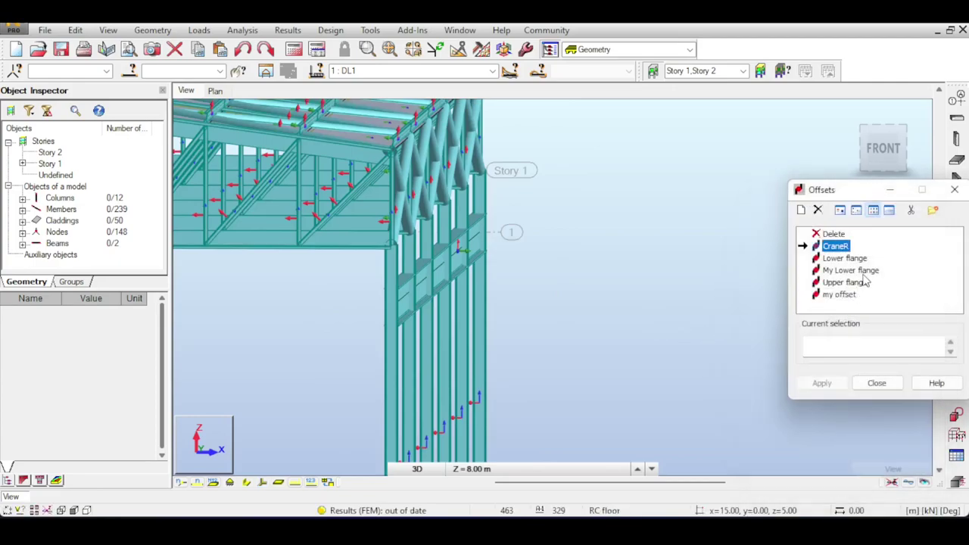
click(442, 274)
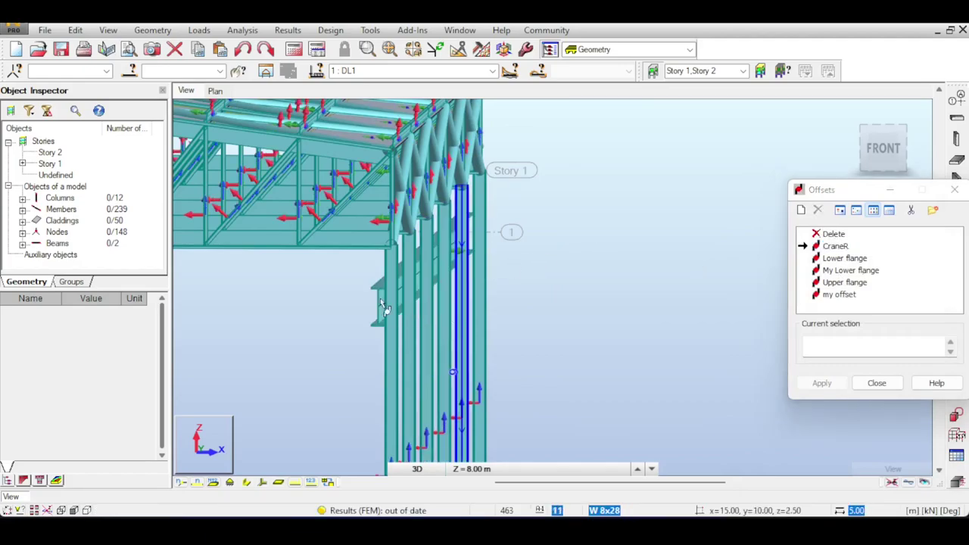
Add a CraneL offset directed towards the hangar interior and apply it to the crane beam at X = 0 m.
scroll(364, 304, up, 2)
scroll(358, 305, down, 5)
middle_drag(261, 299, 491, 311)
middle_drag(348, 308, 548, 313)
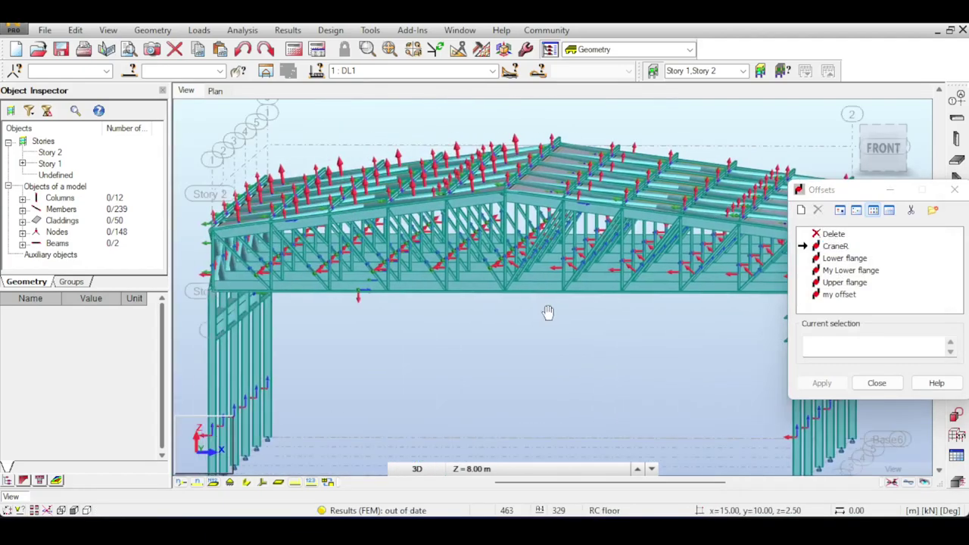
middle_drag(461, 324, 601, 287)
scroll(360, 297, up, 2)
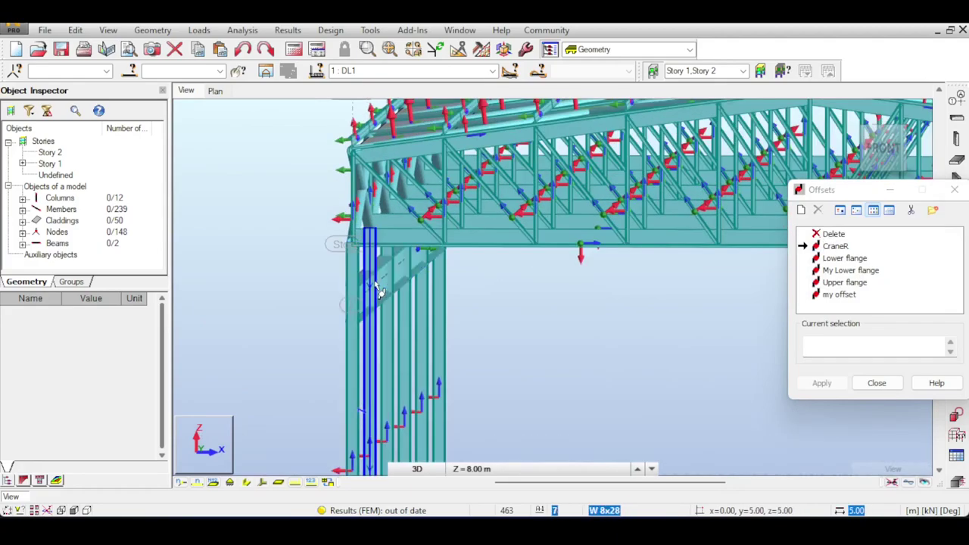
scroll(382, 292, up, 2)
click(802, 211)
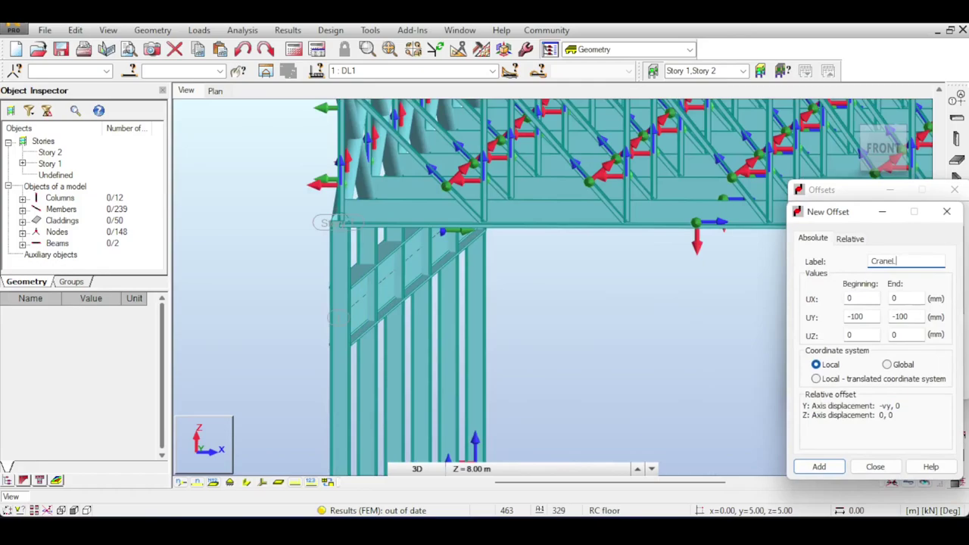
click(855, 318)
click(850, 238)
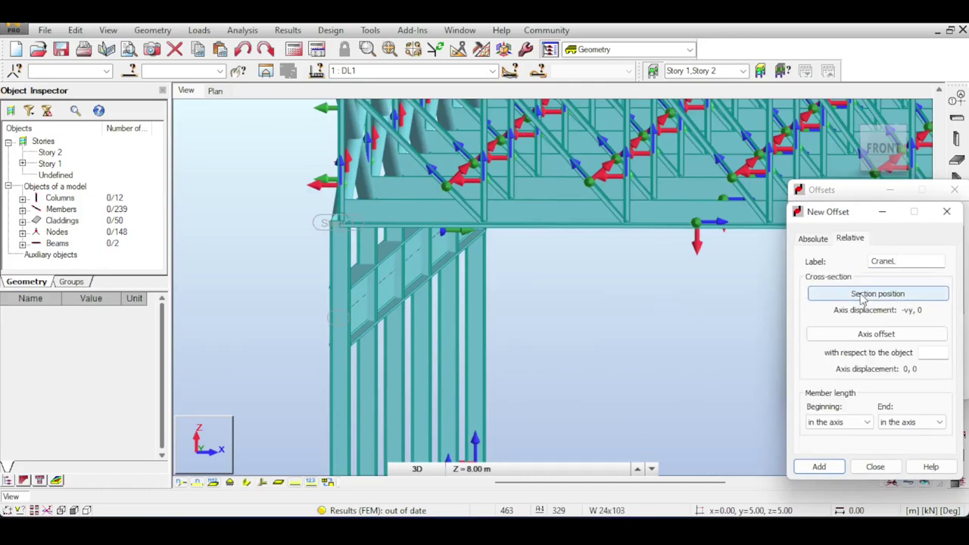
click(864, 292)
click(816, 426)
click(819, 464)
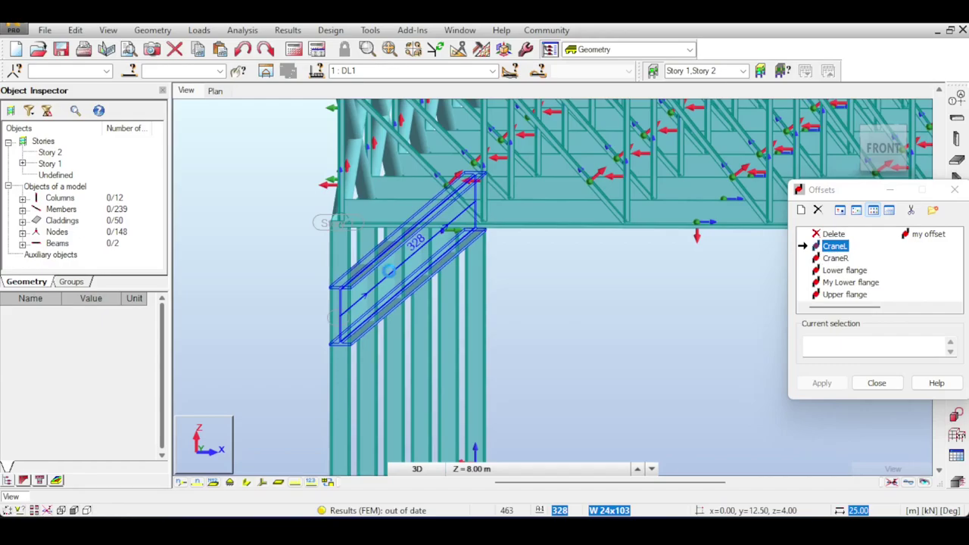
click(392, 276)
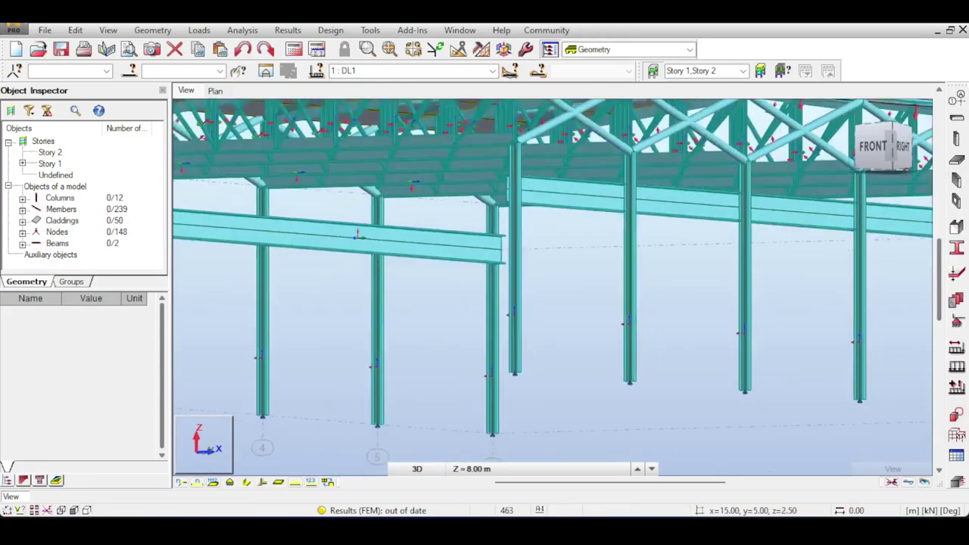
Inspect both offset crane beams against the columns from the front, from below and in the isometric view.
shift+middle_drag(666, 190, 835, 222)
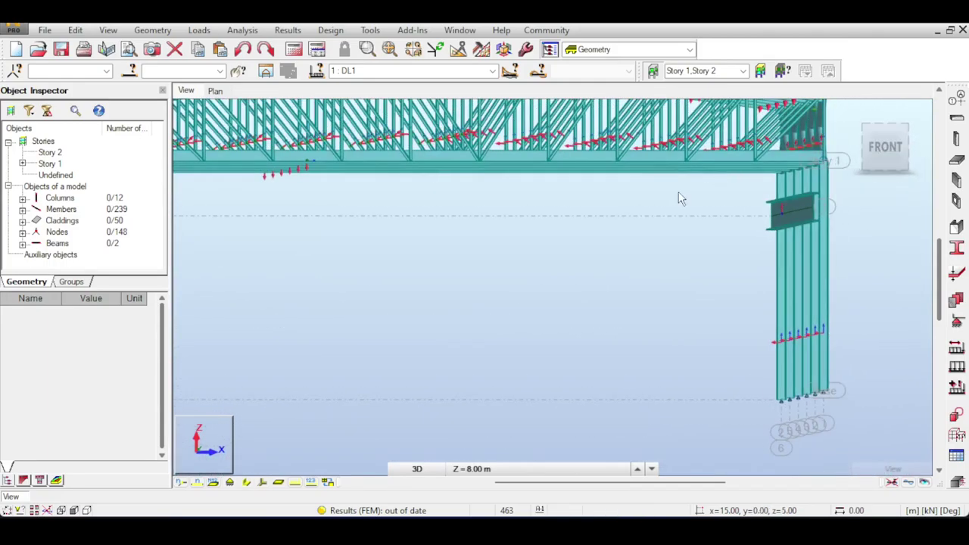
scroll(681, 199, down, 3)
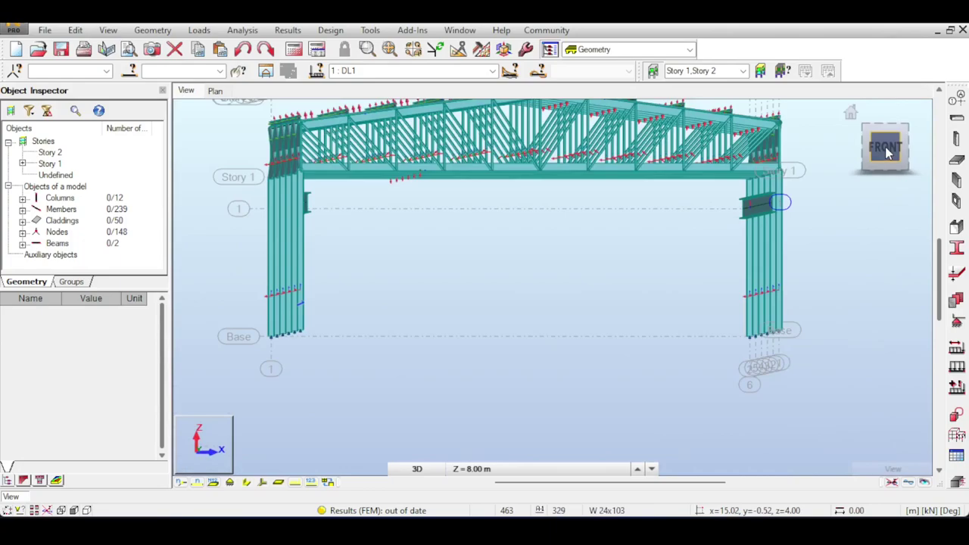
drag(887, 153, 894, 157)
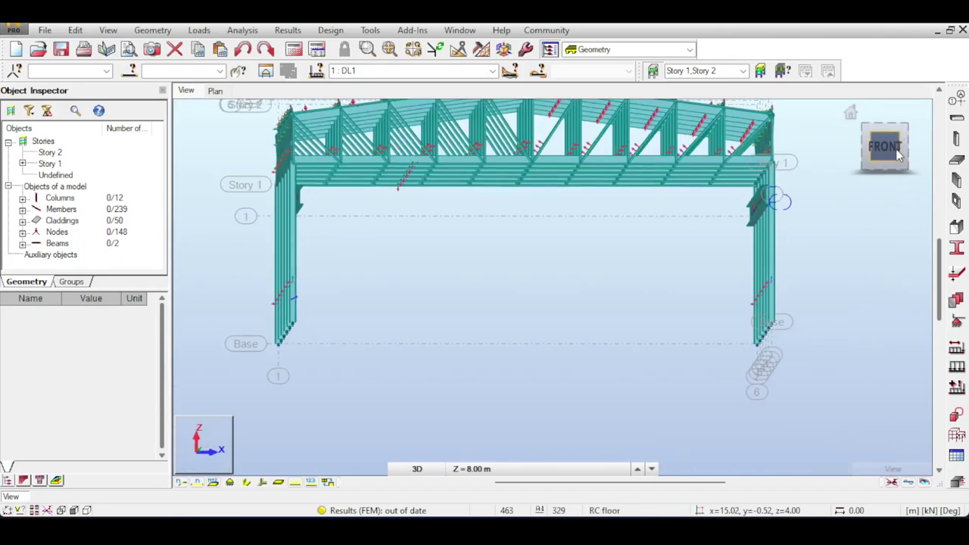
click(897, 152)
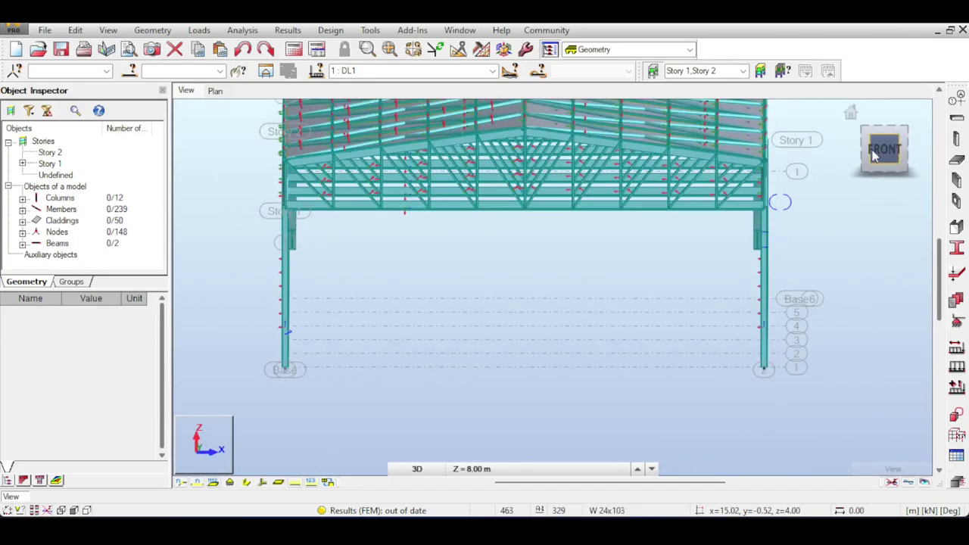
scroll(606, 240, up, 3)
click(852, 113)
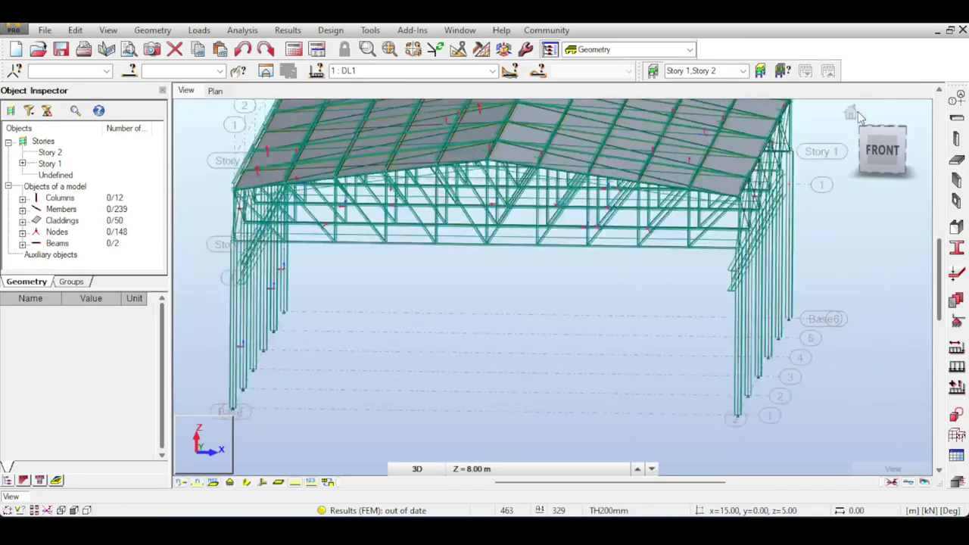
scroll(644, 303, up, 3)
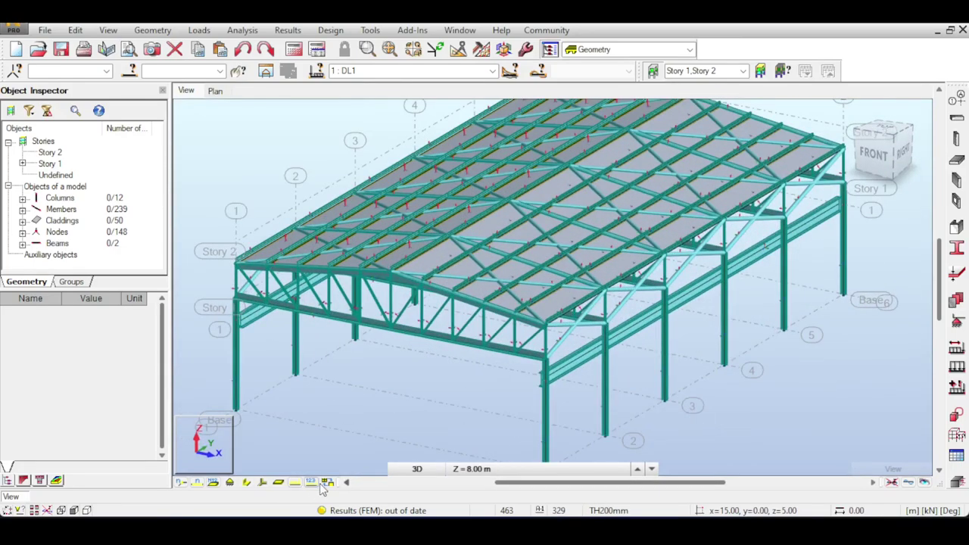
Hide the members' local coordinate systems, show the column supports, and check the crane beam along X = 15 m.
click(262, 482)
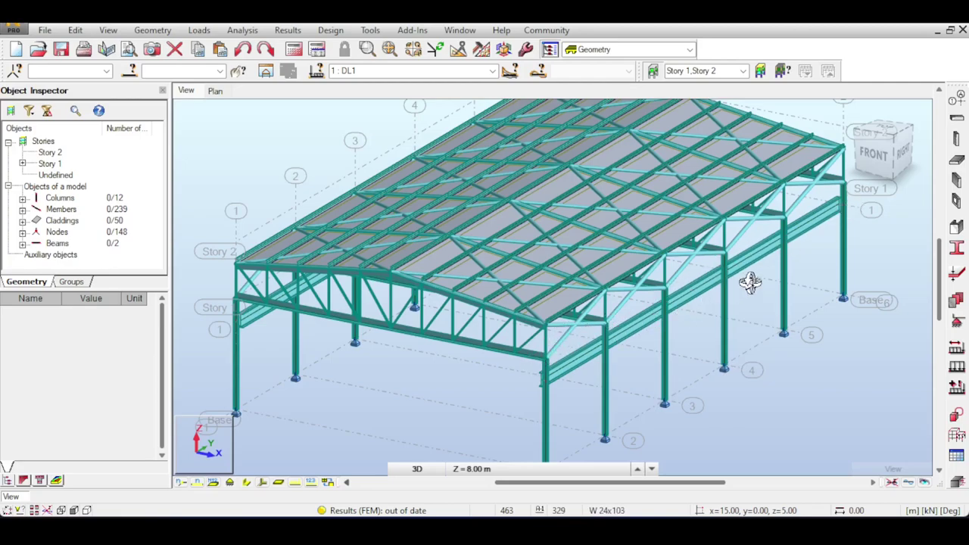
right_click(844, 227)
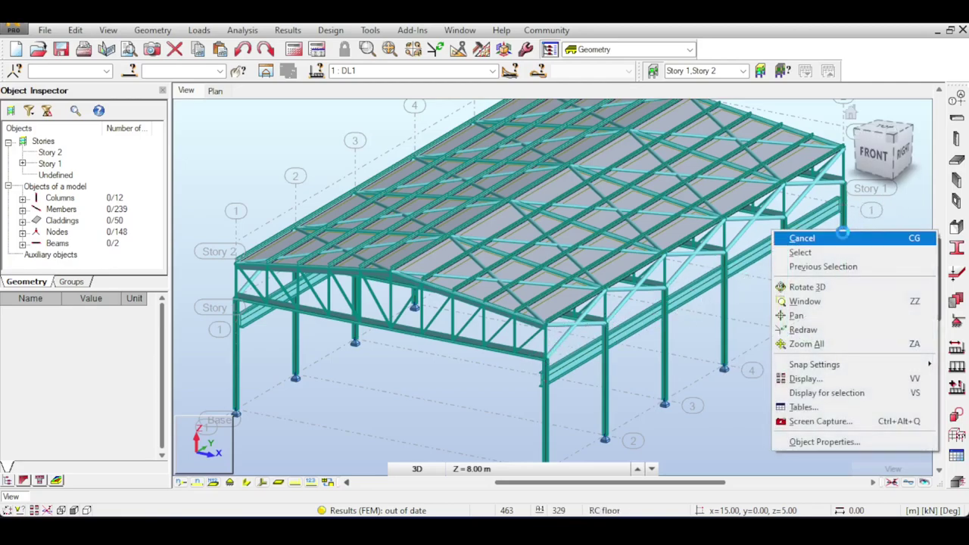
click(839, 241)
scroll(816, 227, up, 2)
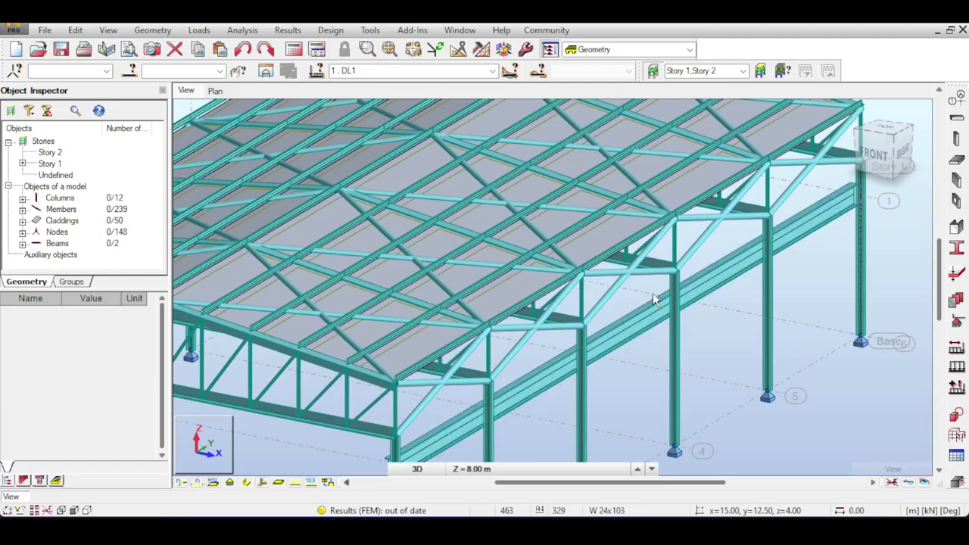
scroll(655, 299, down, 3)
scroll(805, 287, up, 1)
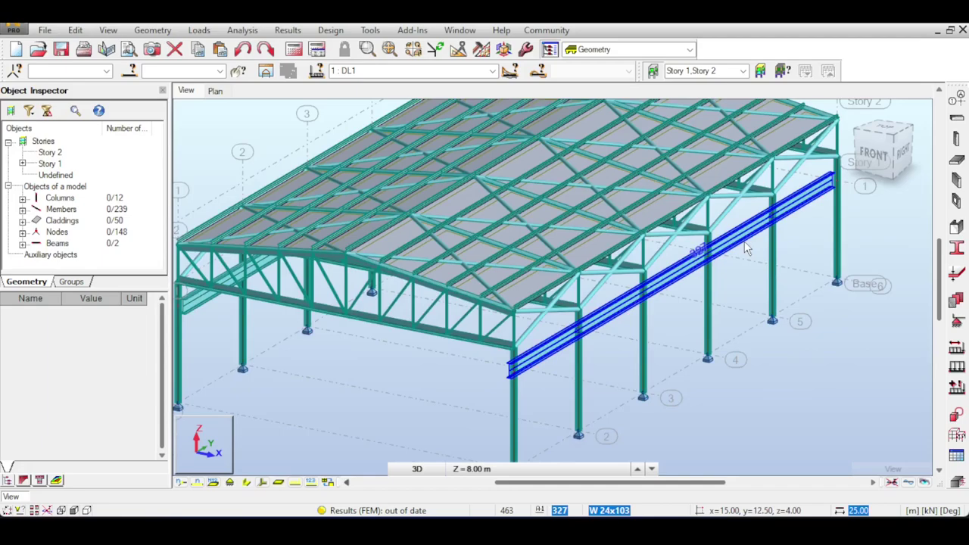
Highlight the crane beam along X = 15 m and examine it against the columns.
click(746, 250)
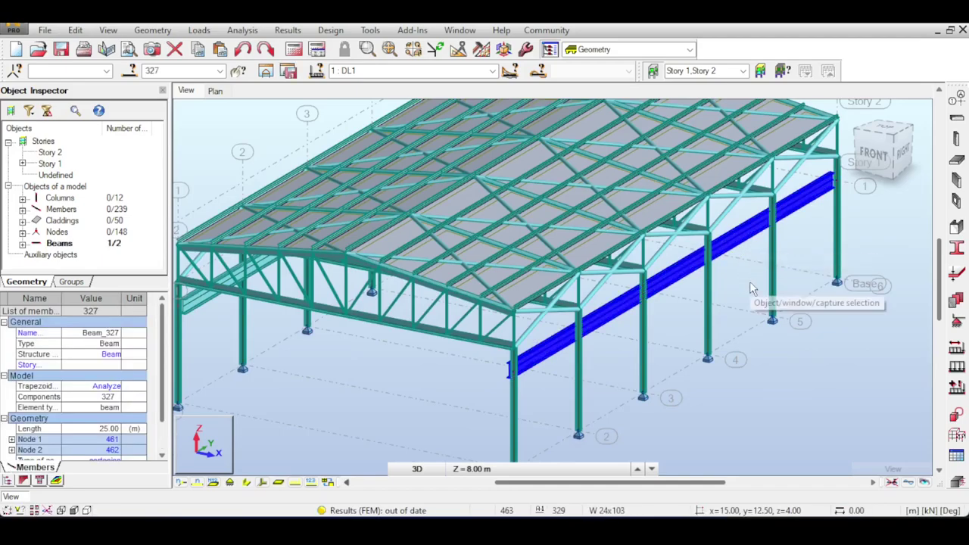
scroll(750, 283, up, 2)
scroll(749, 281, down, 3)
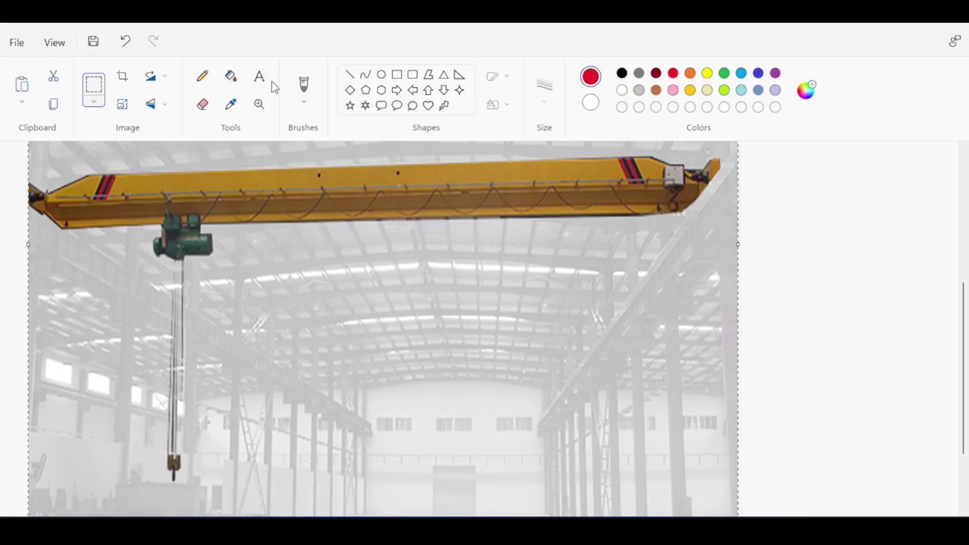
Switch to Paint, try red brush arrows pointing down at both ends of the crane bridge, and undo them.
click(304, 84)
mouse_move(163, 219)
mouse_down()
mouse_move(152, 474)
mouse_move(234, 250)
mouse_up()
key(ctrl+z)
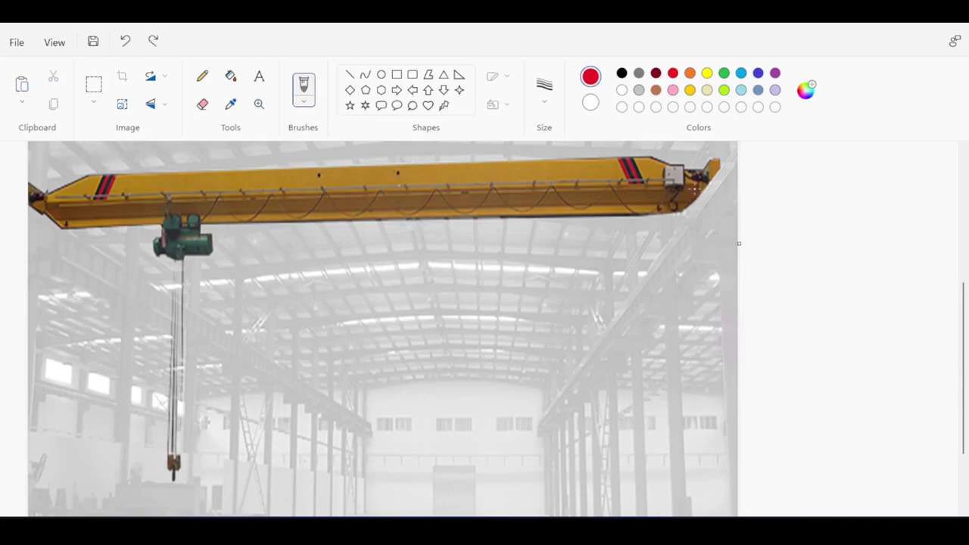
drag(694, 168, 697, 269)
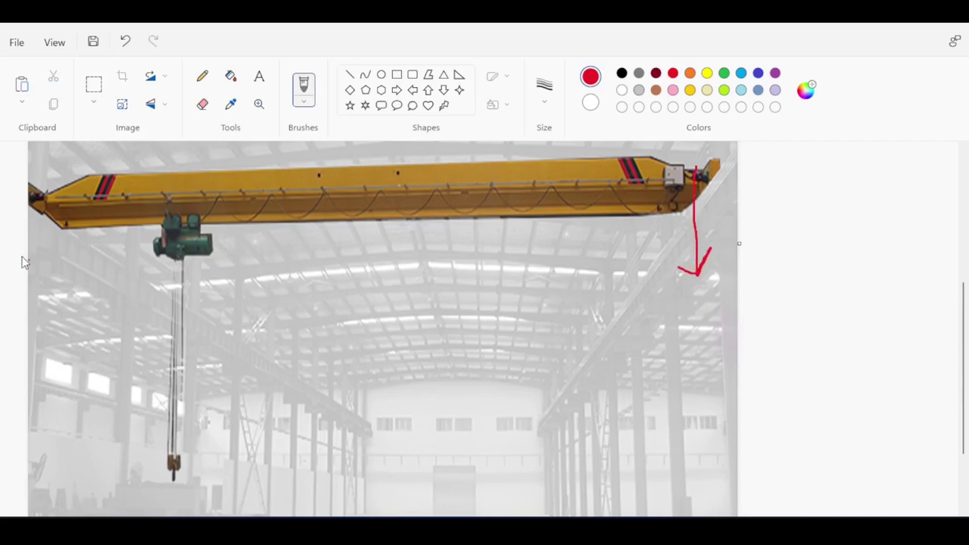
drag(37, 252, 53, 221)
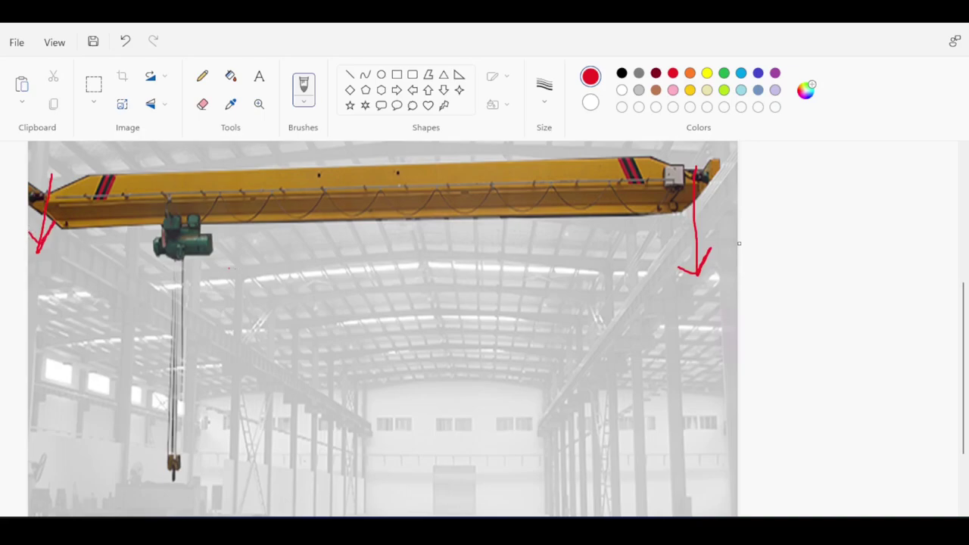
key(ctrl+z)
key(ctrl+z)
key(ctrl+z)
key(ctrl+z)
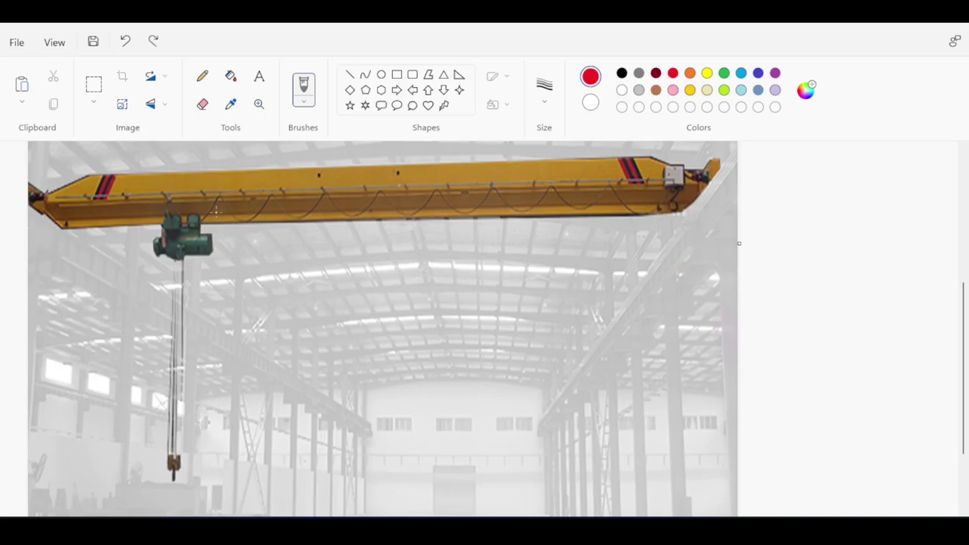
Try brush marks at the middle and near both striped ends of the crane girder, and undo them.
drag(372, 176, 385, 198)
key(ctrl+z)
mouse_move(637, 177)
mouse_down()
mouse_move(631, 231)
mouse_move(651, 216)
mouse_up()
key(ctrl+z)
drag(72, 210, 110, 198)
key(ctrl+z)
Draw downward load arrows beneath the girder's two striped sections, and undo the trial marks around the hoist and girder ends.
drag(628, 192, 639, 276)
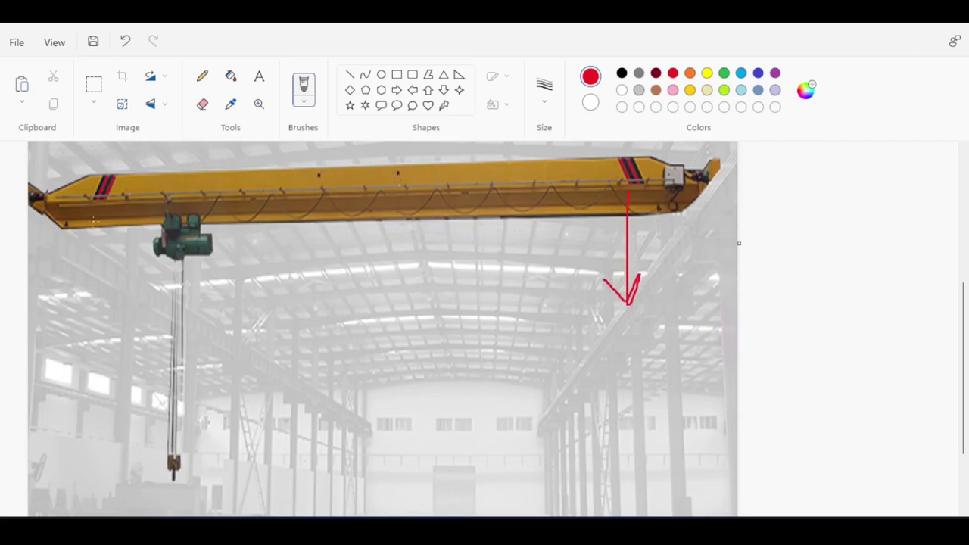
drag(94, 215, 99, 305)
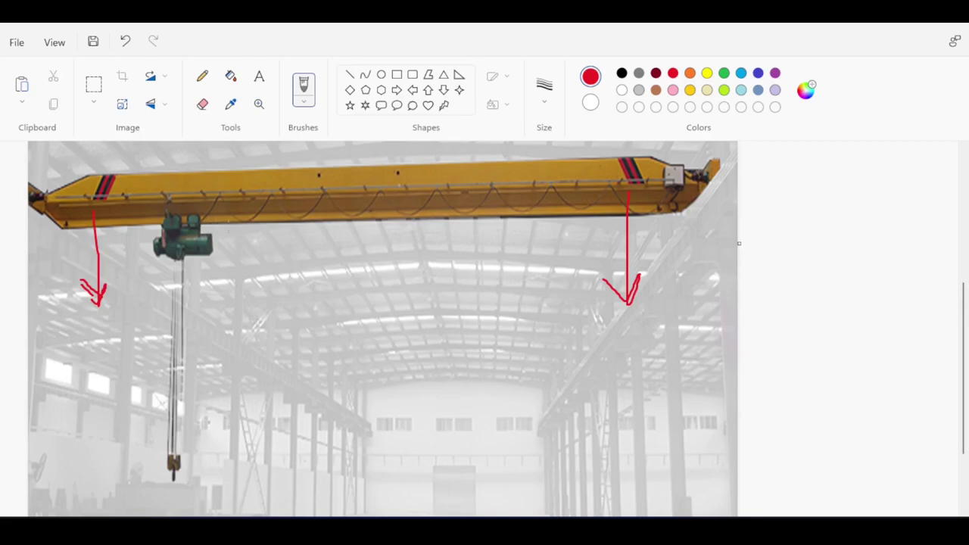
mouse_move(189, 193)
mouse_down()
mouse_move(148, 446)
mouse_move(257, 238)
mouse_up()
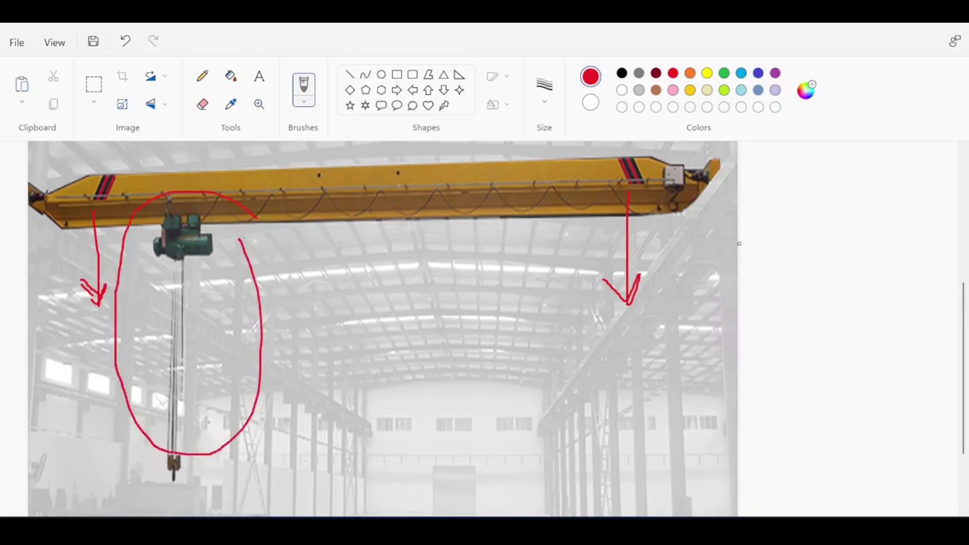
key(ctrl+z)
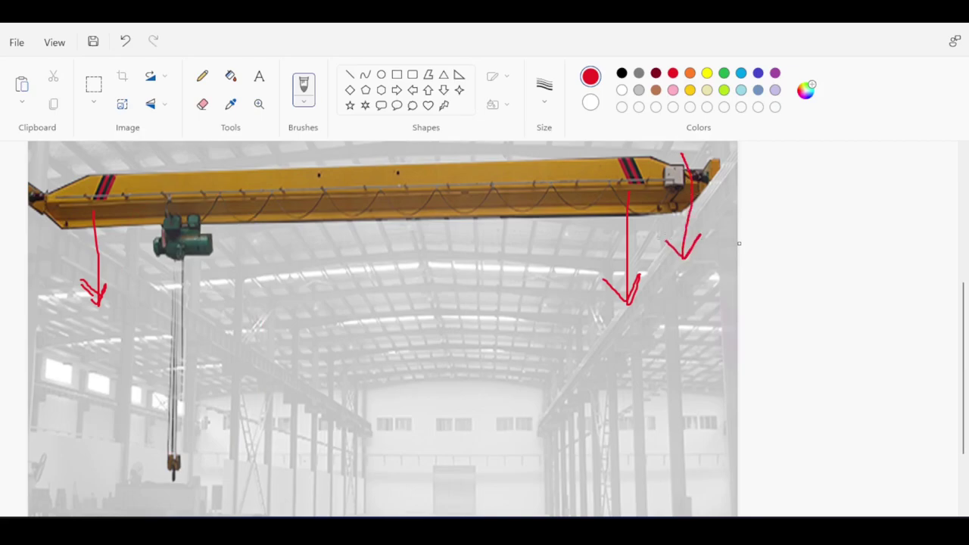
key(ctrl+z)
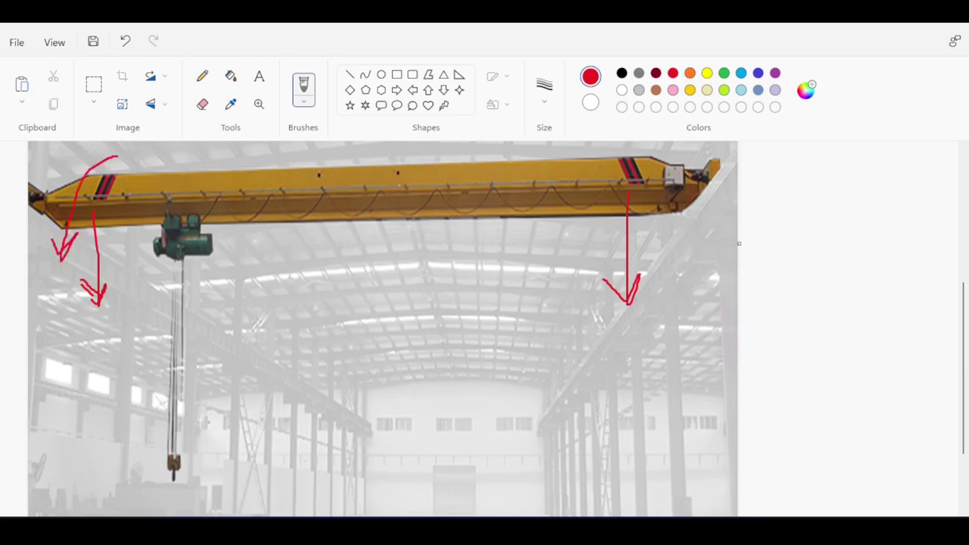
key(ctrl+z)
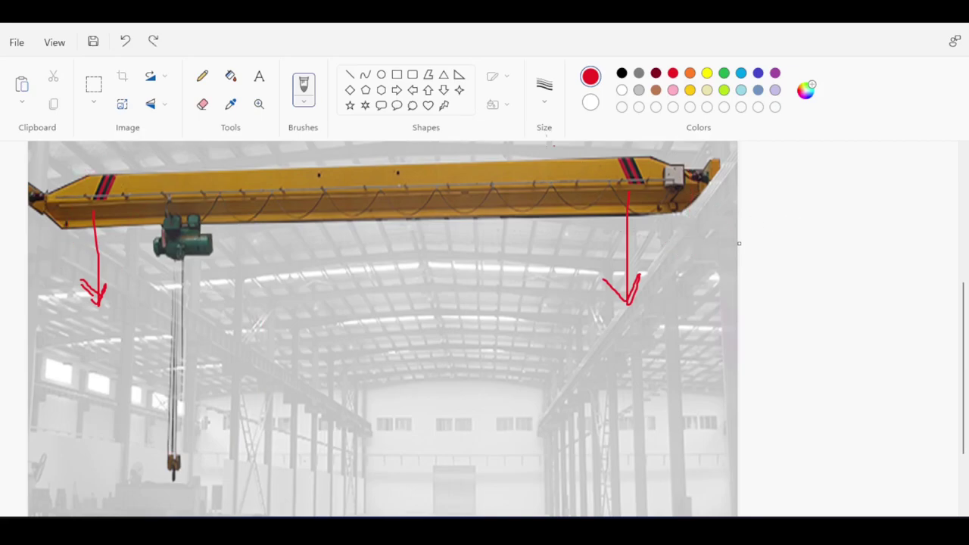
Try load and upward reaction arrows at the ends of the crane bridge, and undo them.
drag(713, 166, 713, 279)
key(ctrl+z)
drag(210, 215, 226, 214)
key(ctrl+z)
drag(709, 211, 715, 232)
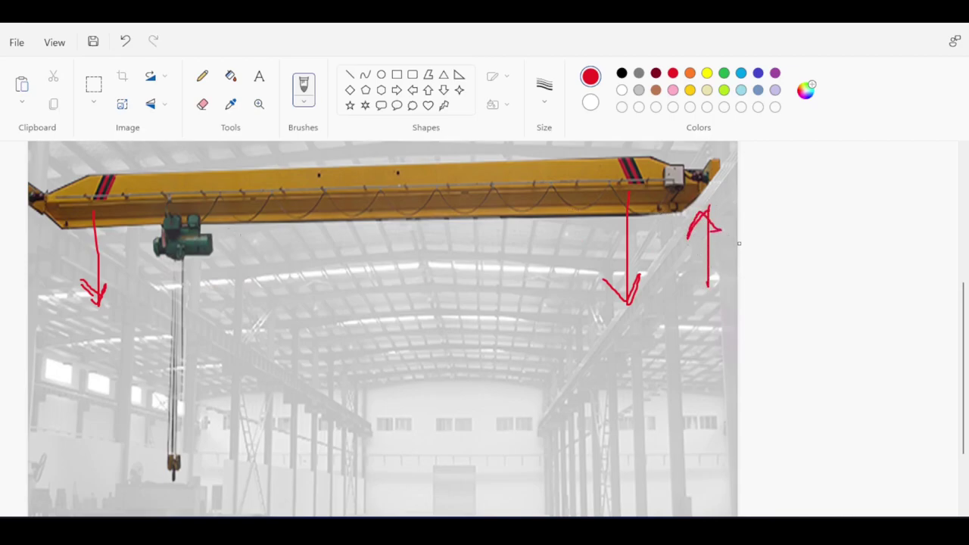
mouse_move(238, 223)
mouse_down()
mouse_move(151, 353)
mouse_move(236, 186)
mouse_up()
key(ctrl+z)
key(ctrl+z)
key(ctrl+z)
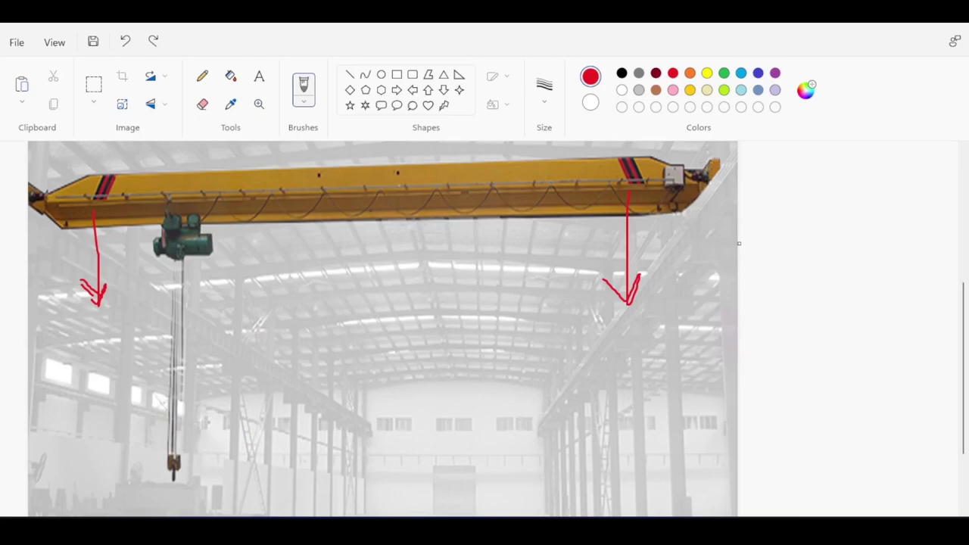
Undo the load arrows beneath the girder's striped sections to clear the crane picture.
drag(710, 152, 708, 159)
key(ctrl+z)
key(ctrl+z)
key(ctrl+z)
key(ctrl+z)
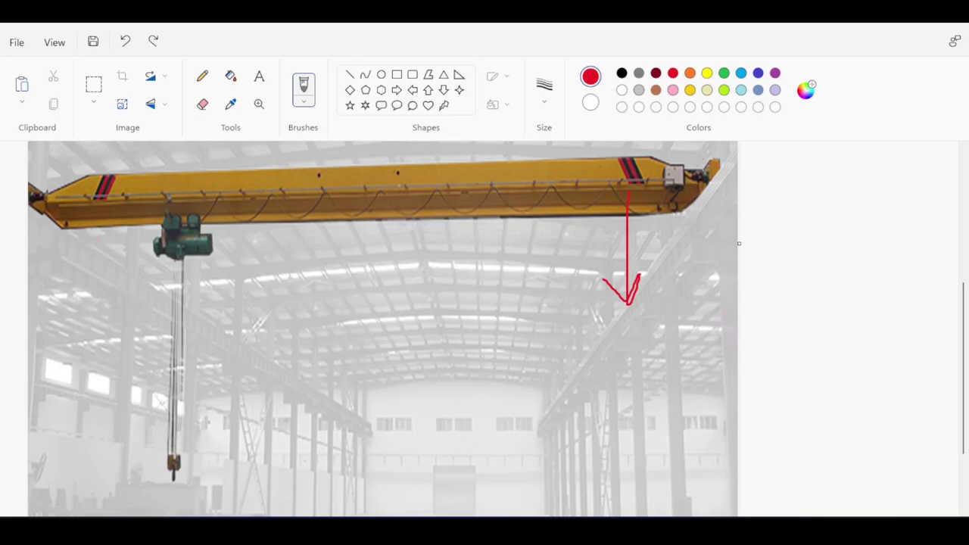
Mark wheel load arrows at the crane bridge's ends and trace the runway lines, and close the picture without saving.
drag(699, 162, 702, 238)
drag(728, 182, 542, 407)
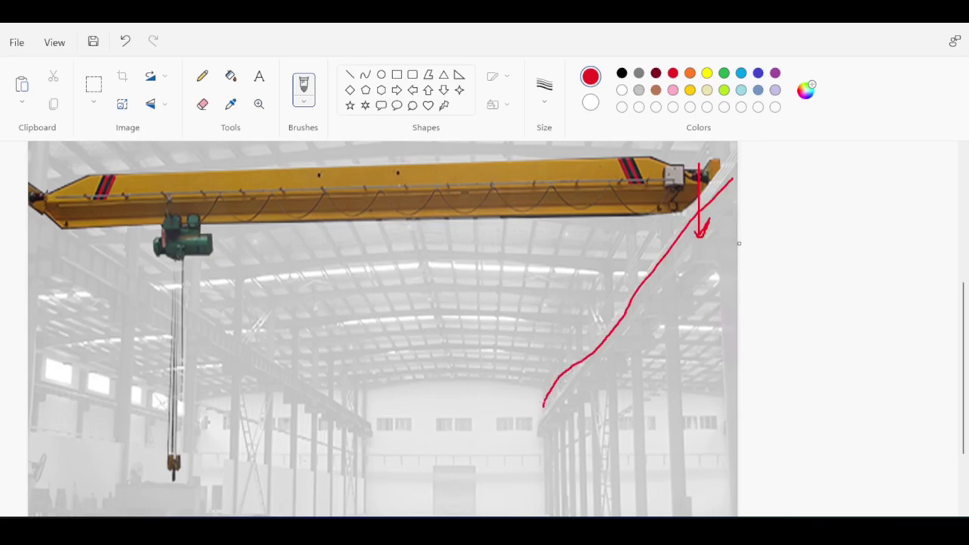
key(ctrl+z)
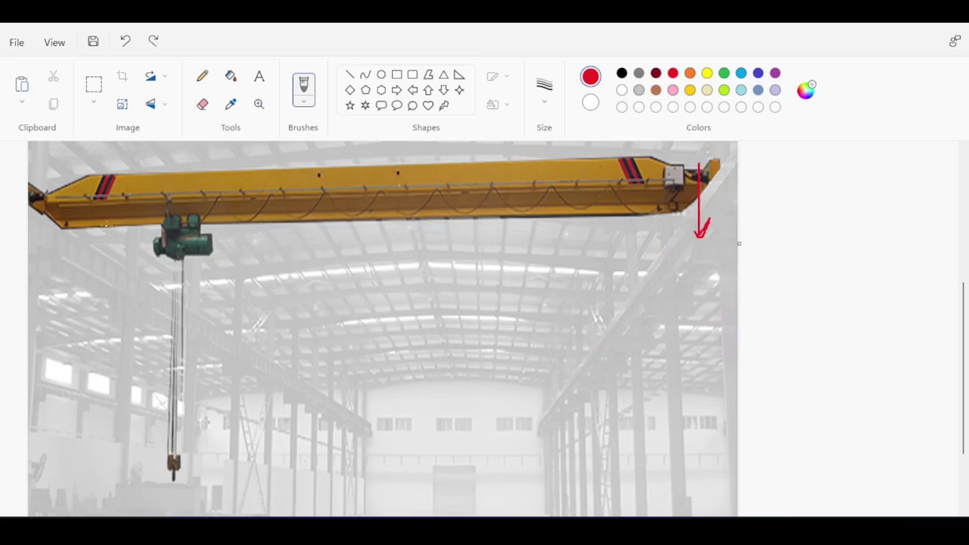
drag(47, 204, 50, 199)
mouse_move(68, 222)
mouse_down()
mouse_move(51, 310)
mouse_move(42, 294)
mouse_up()
drag(33, 201, 38, 297)
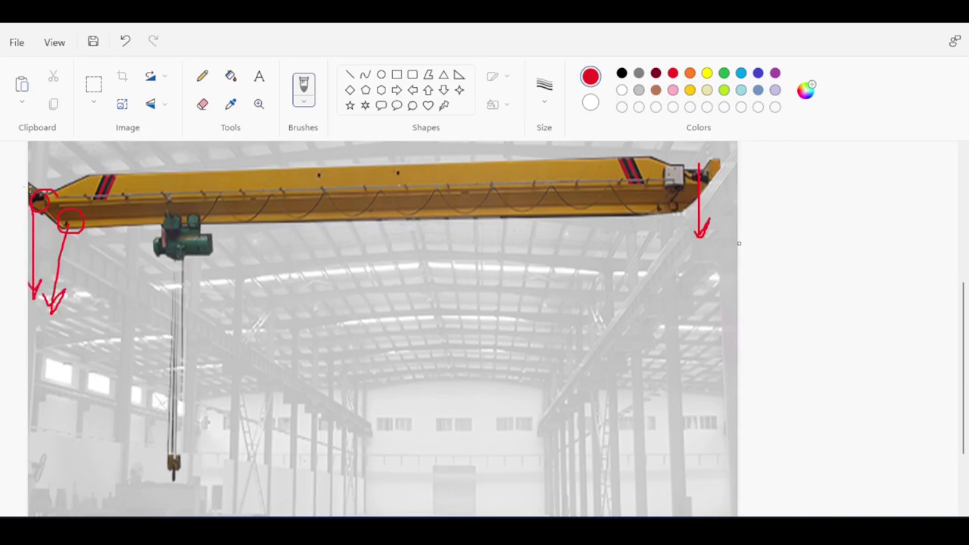
drag(82, 228, 354, 396)
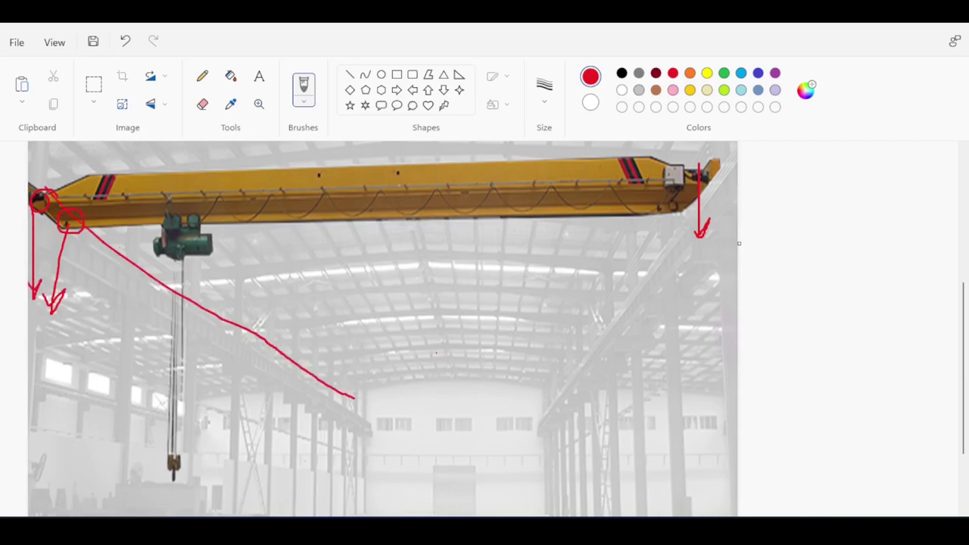
click(952, 21)
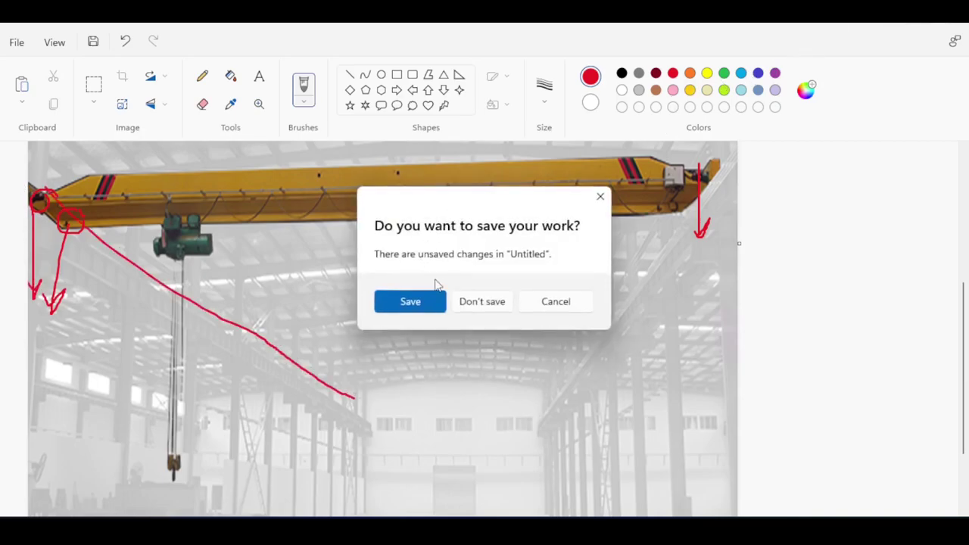
click(471, 297)
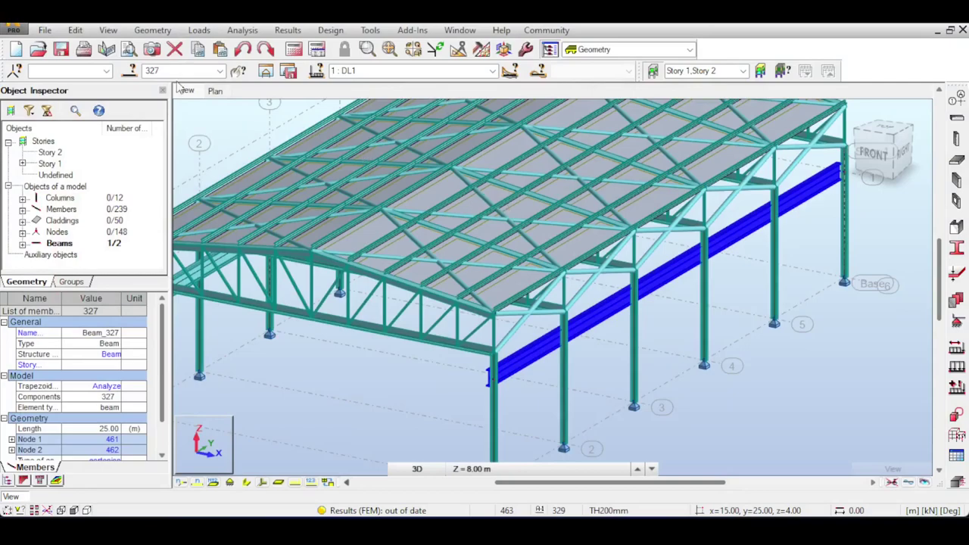
Deselect the crane beam in Robot Structural Analysis and open the Moving Loads definition from the special loads.
click(750, 366)
click(199, 29)
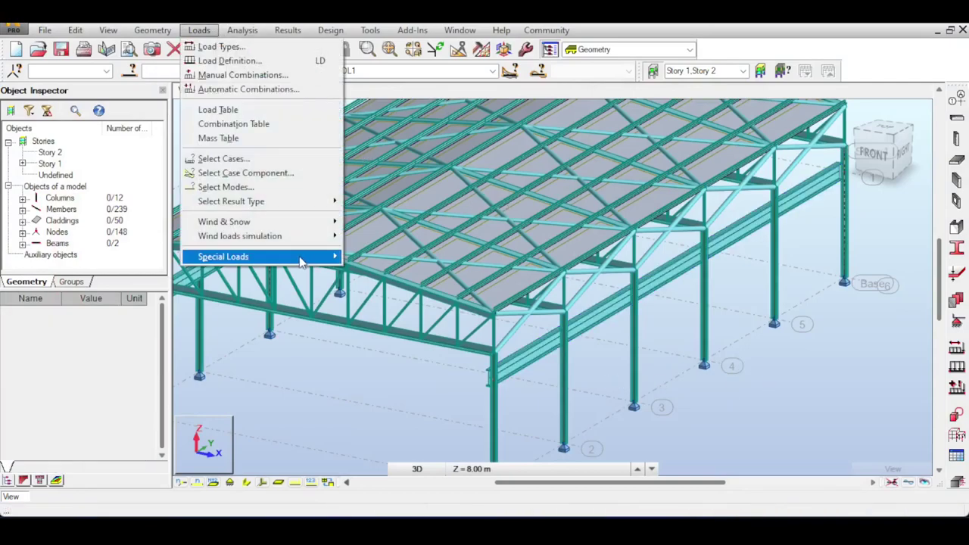
mouse_move(222, 258)
click(412, 278)
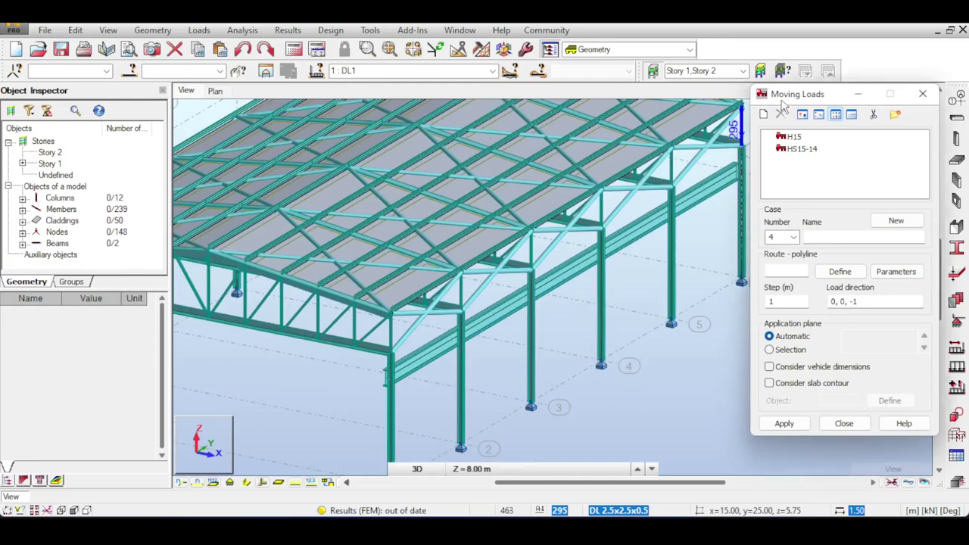
drag(843, 94, 837, 92)
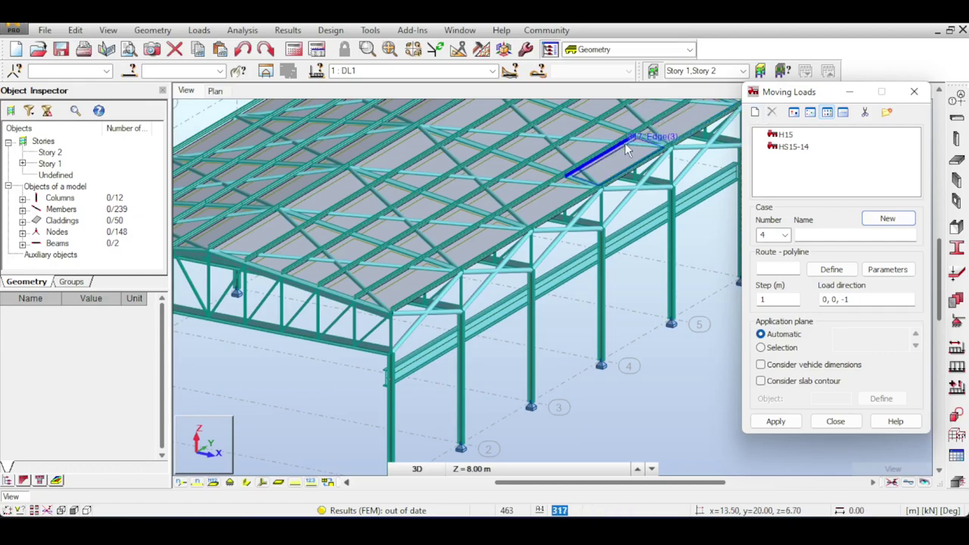
middle_drag(666, 190, 612, 175)
scroll(640, 187, down, 1)
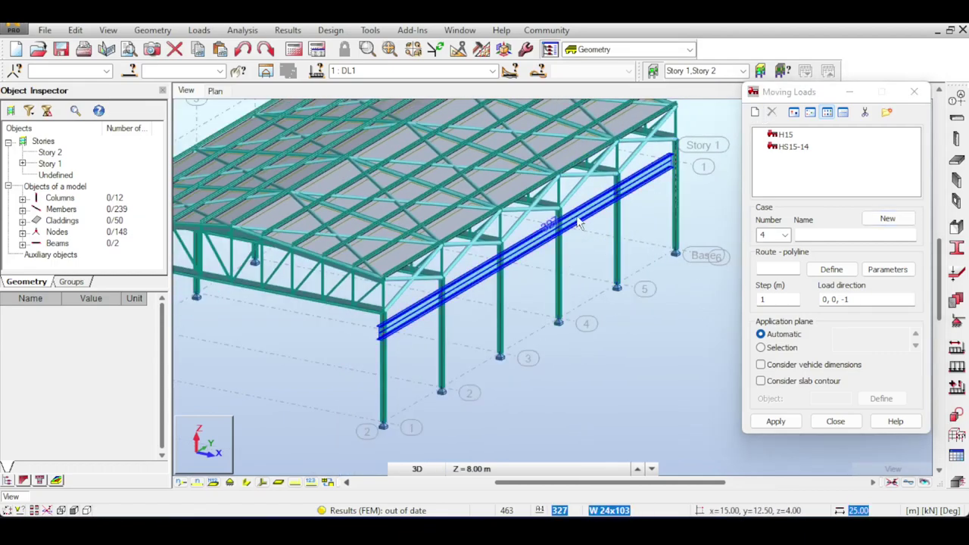
Create a new moving load vehicle named Crane Load.
click(754, 112)
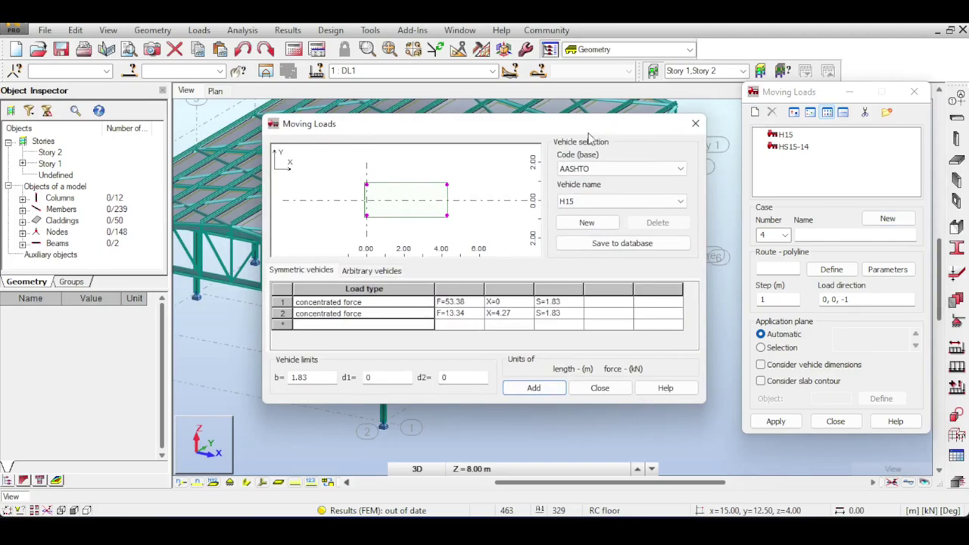
click(629, 151)
click(627, 156)
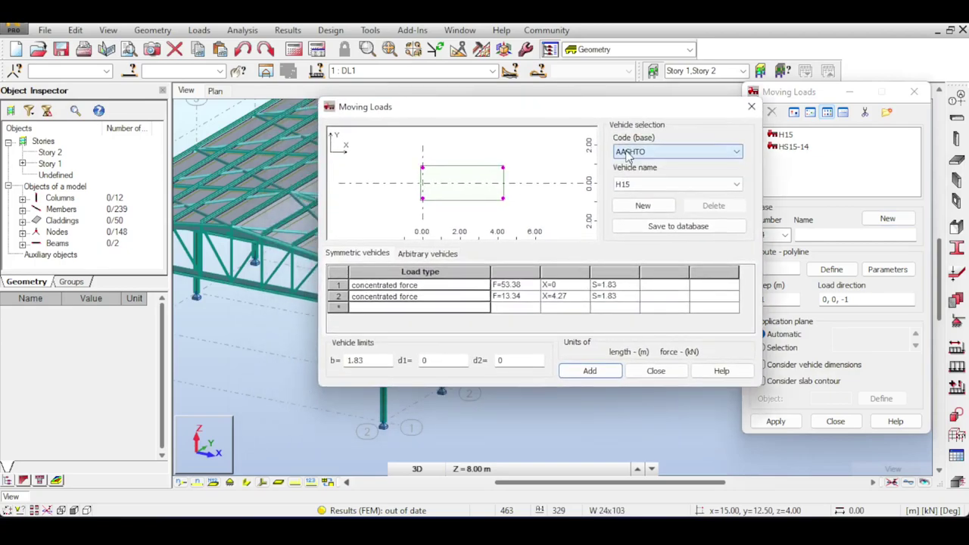
click(643, 206)
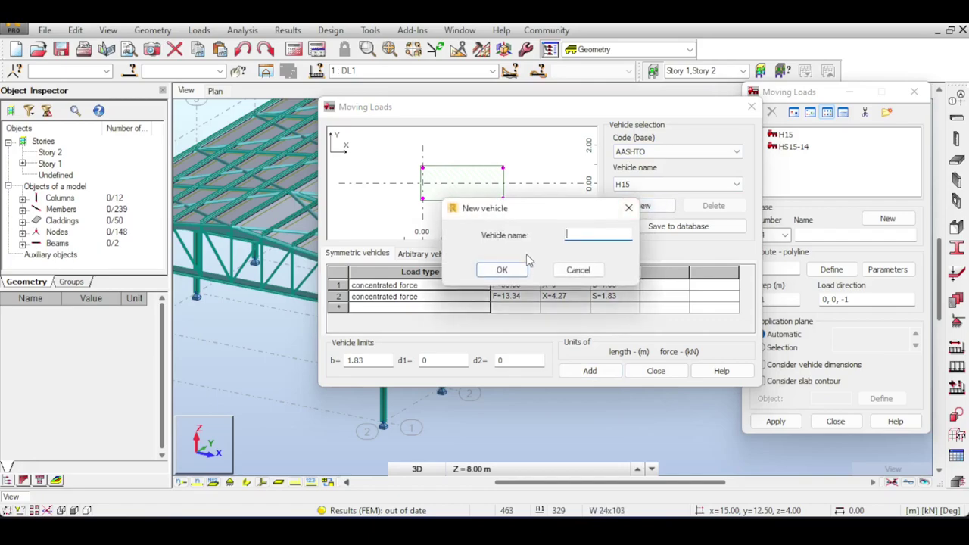
text(Crane Load)
key(Return)
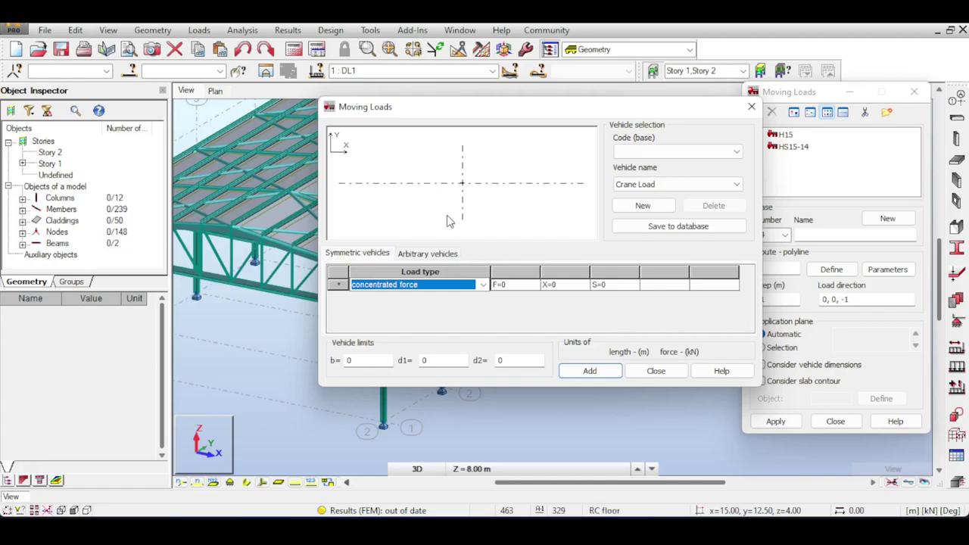
Add a concentrated force to the Crane Load vehicle at X = -0.5 m.
click(509, 286)
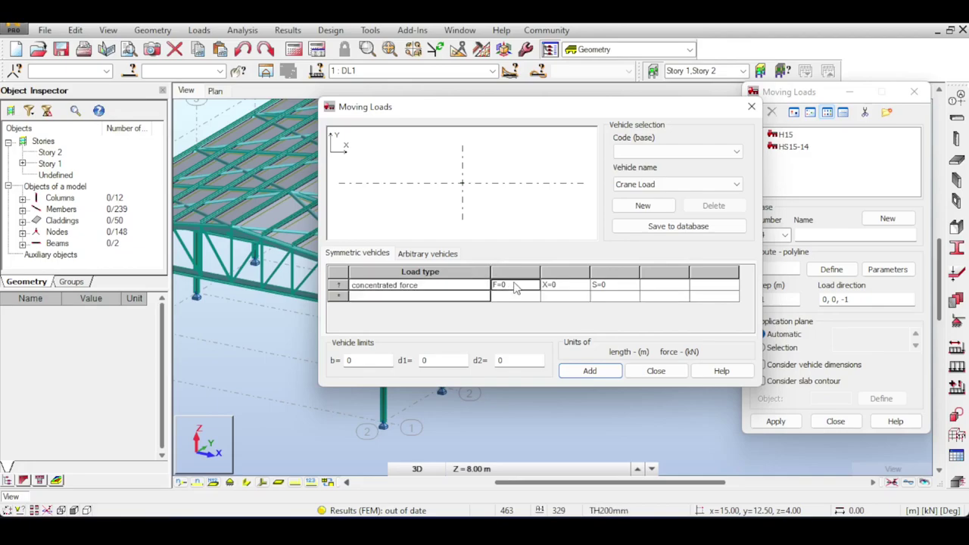
click(551, 286)
text(-)
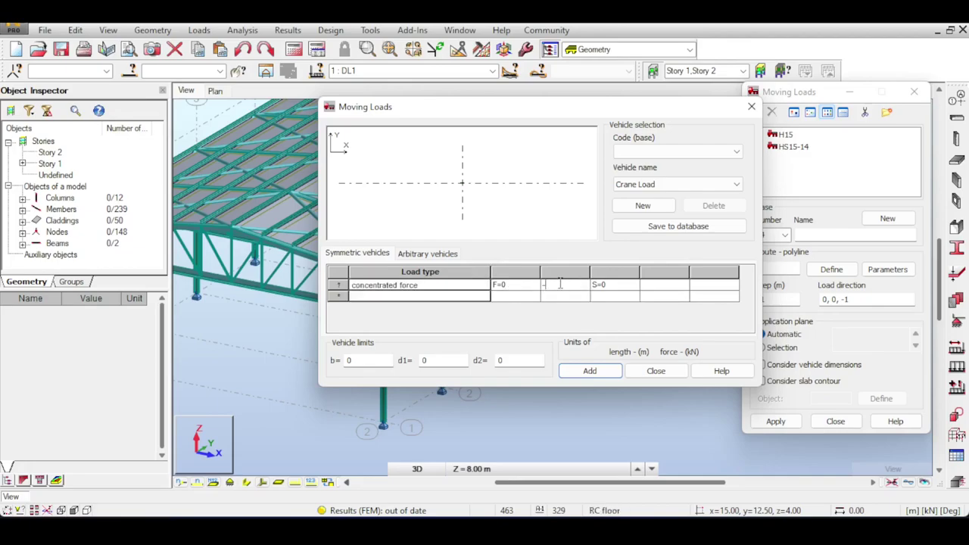
text(0.5)
key(Return)
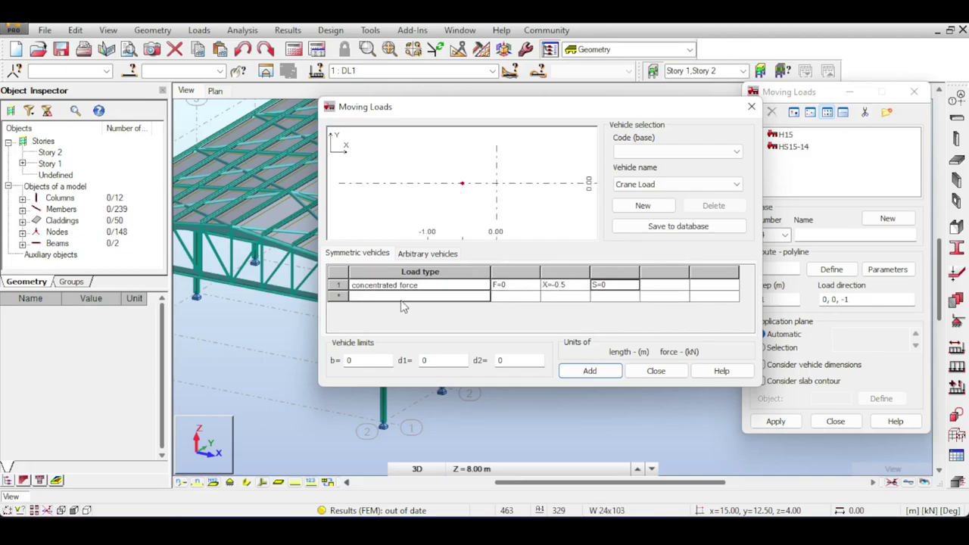
Add a second concentrated force to the Crane Load vehicle at X = 0.5 m.
click(341, 296)
click(463, 297)
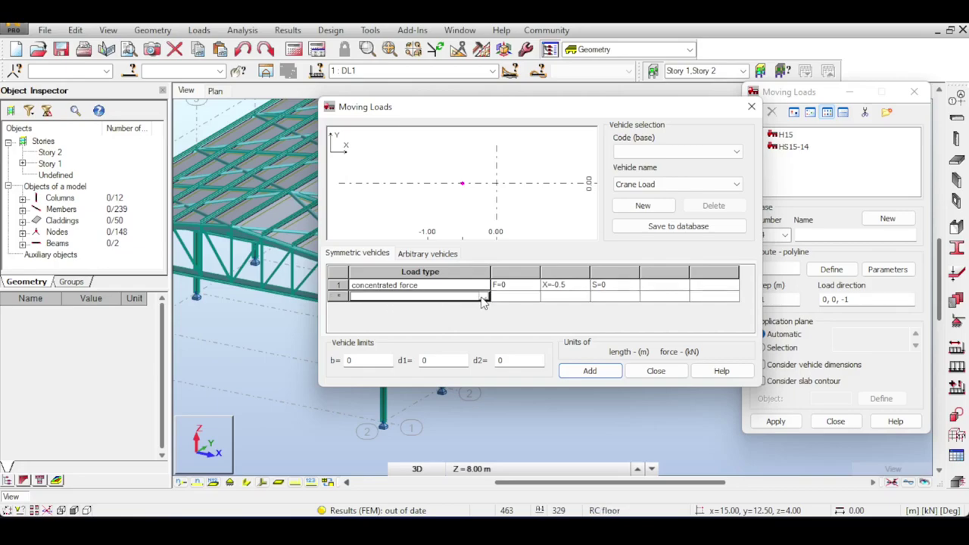
click(483, 296)
click(441, 310)
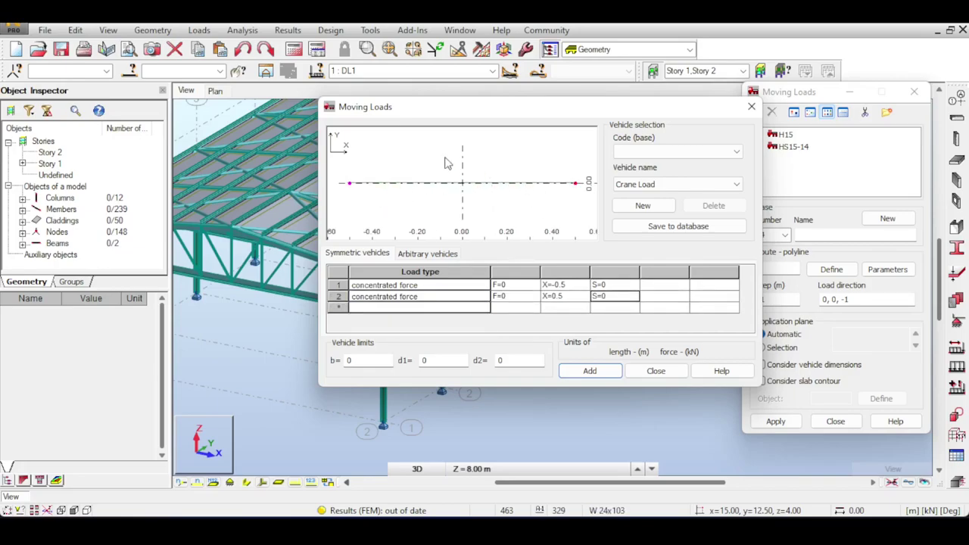
Set both concentrated forces of the Crane Load vehicle to 50 kN and add the vehicle to the vehicle list.
click(512, 286)
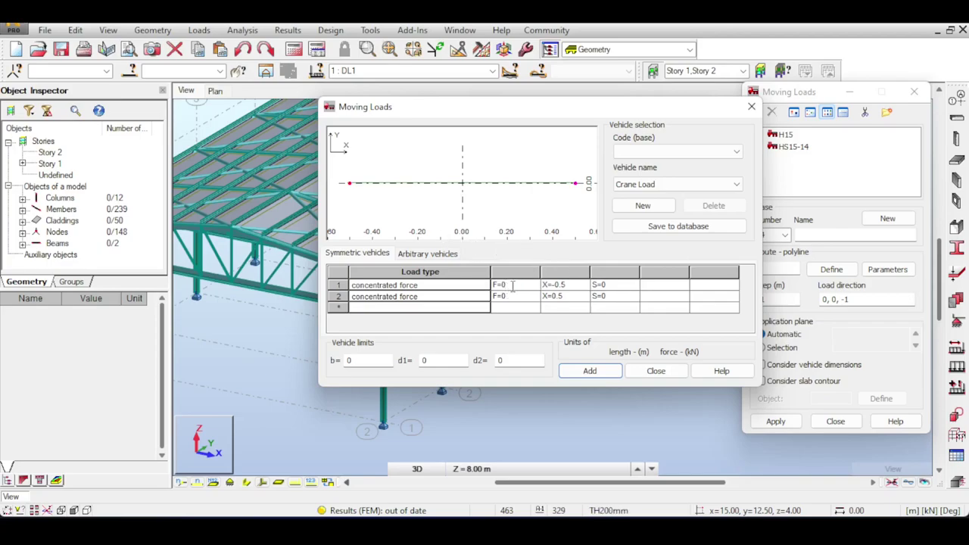
double_click(513, 286)
click(508, 296)
text(F=50)
key(Tab)
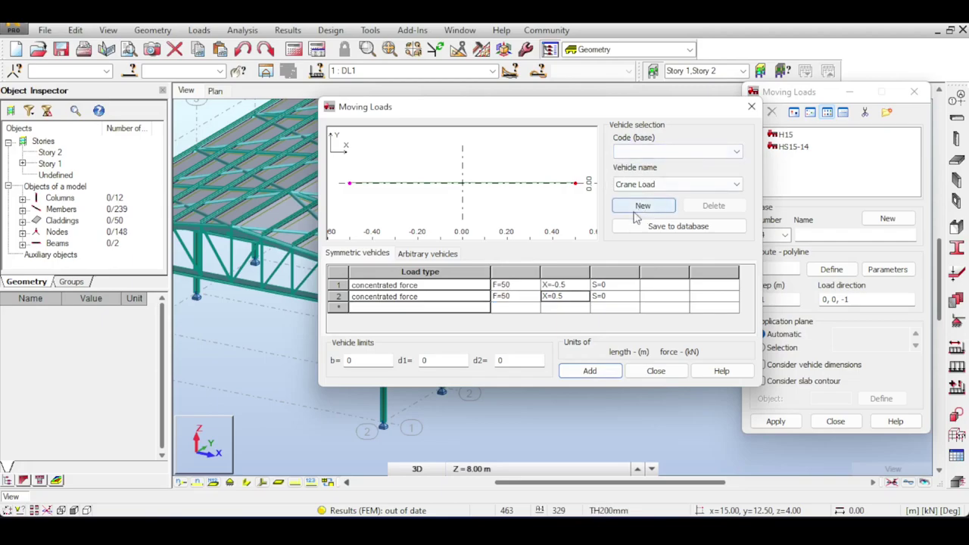
click(590, 371)
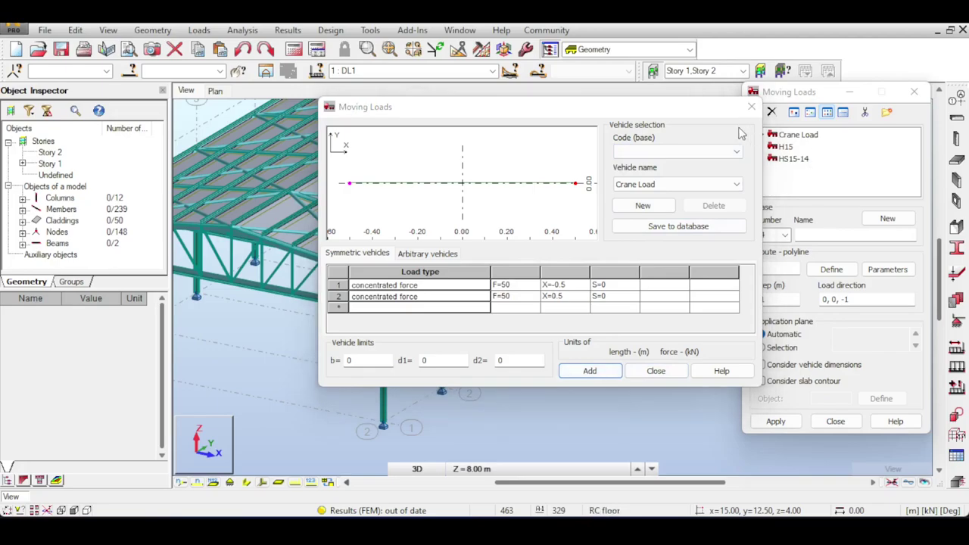
click(751, 107)
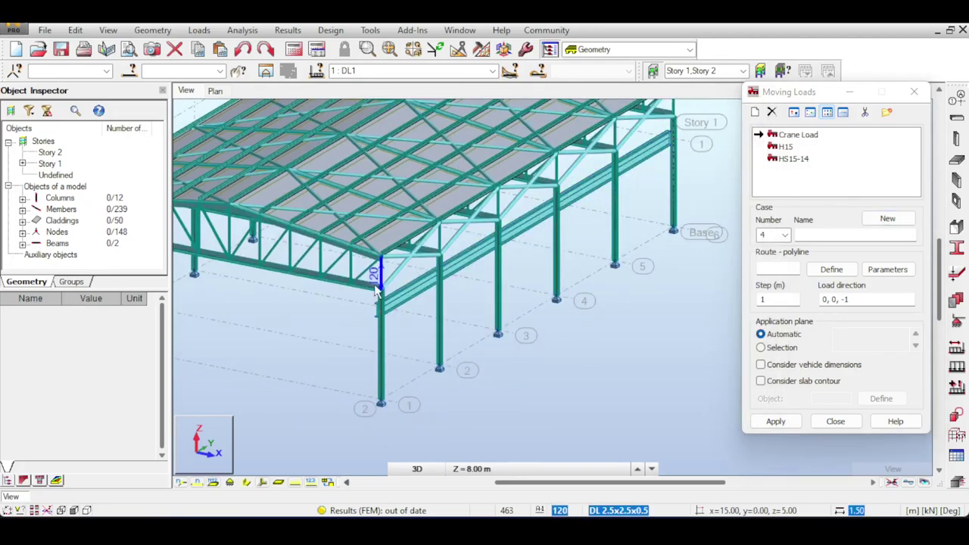
Name moving load case 4 CraneLC.
middle_drag(248, 266, 378, 243)
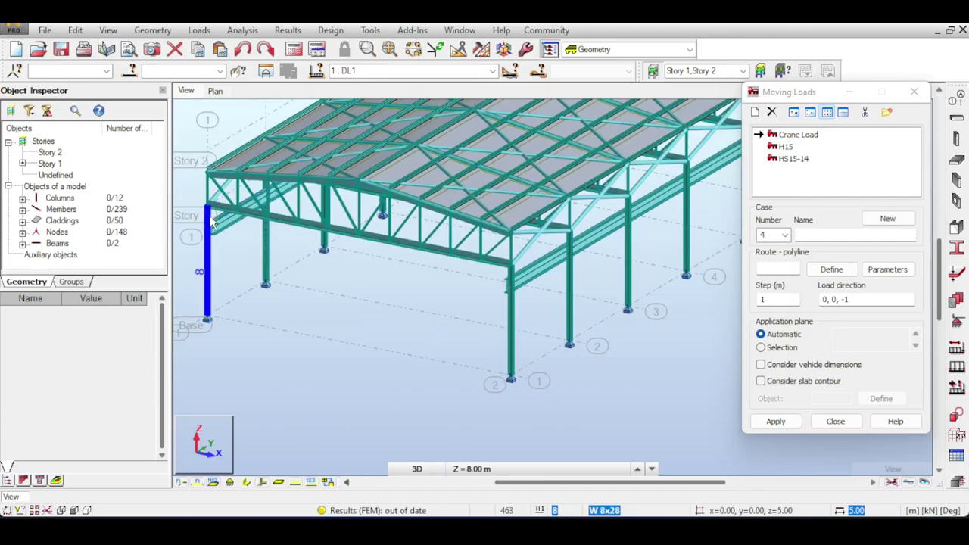
middle_drag(539, 265, 447, 257)
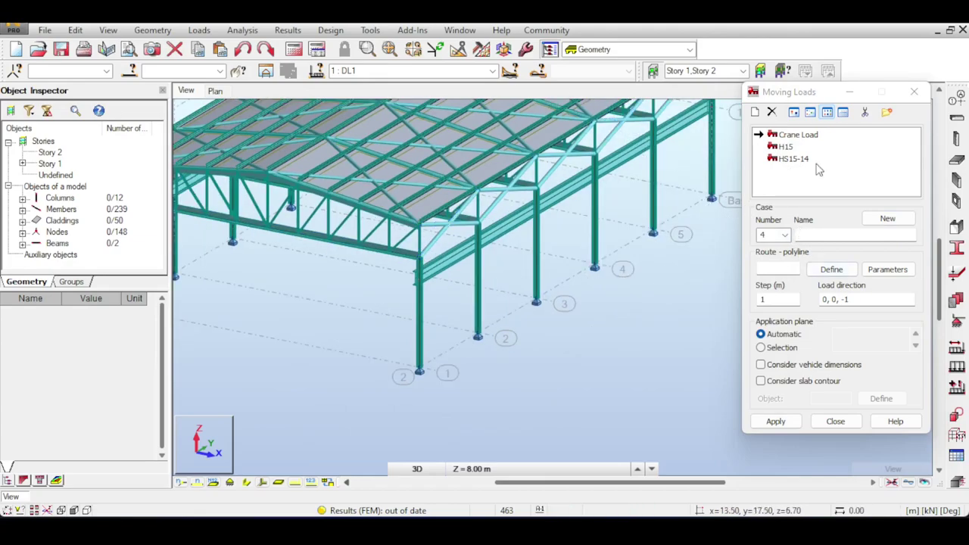
click(492, 70)
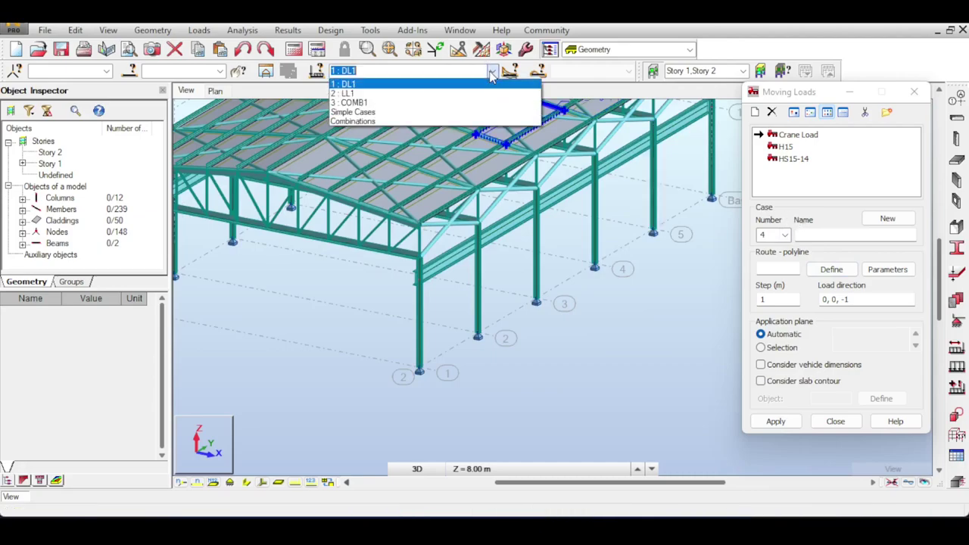
click(493, 72)
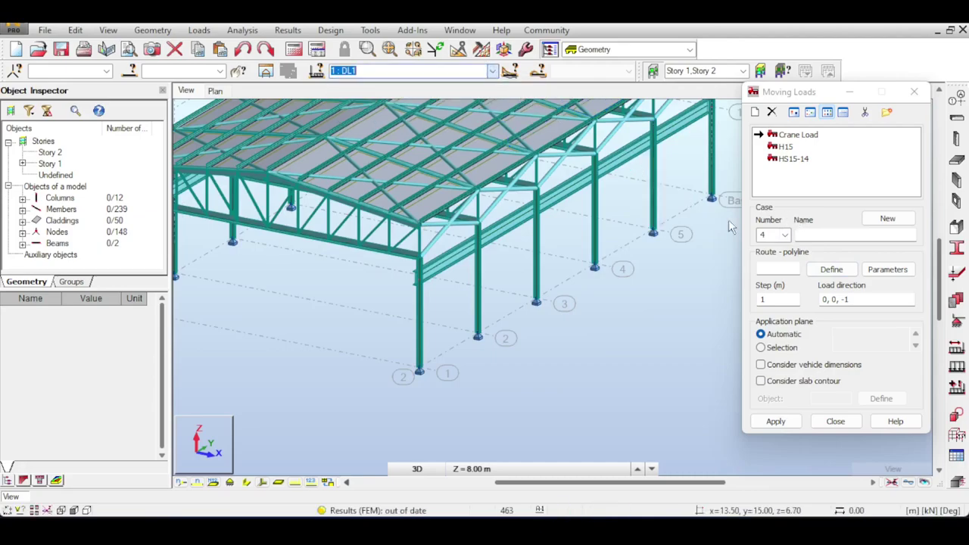
click(820, 234)
text(CraneLD)
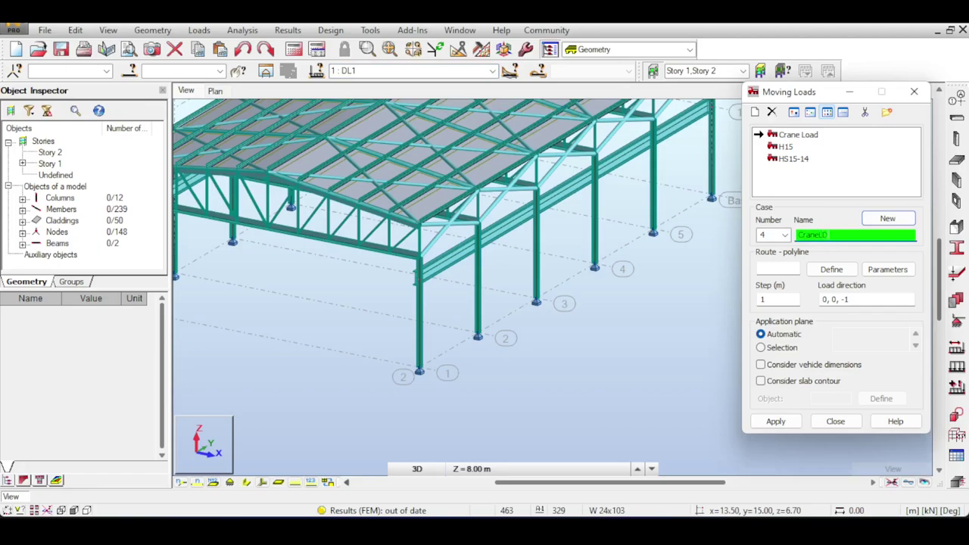
Define the moving load route as a single line running the full length of the crane runway beam between its end columns.
click(832, 269)
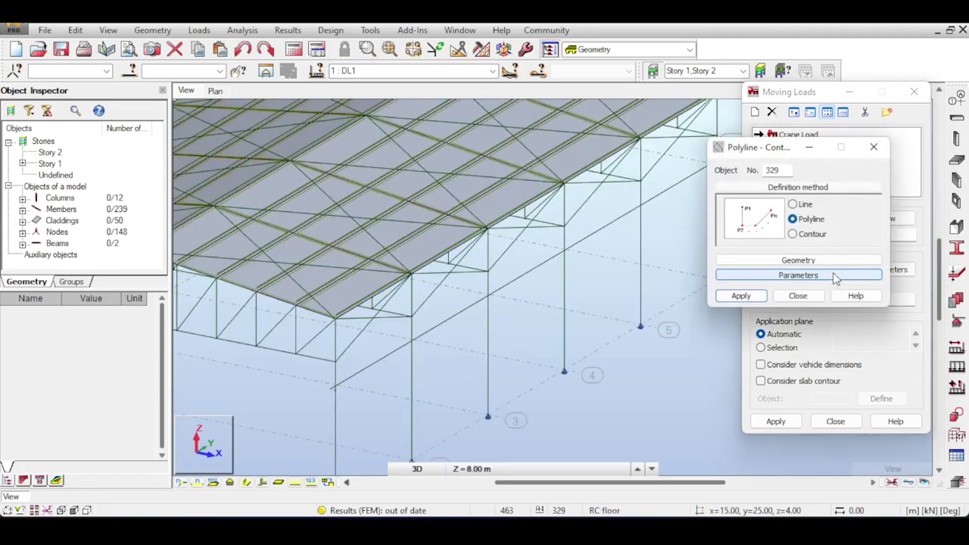
click(792, 204)
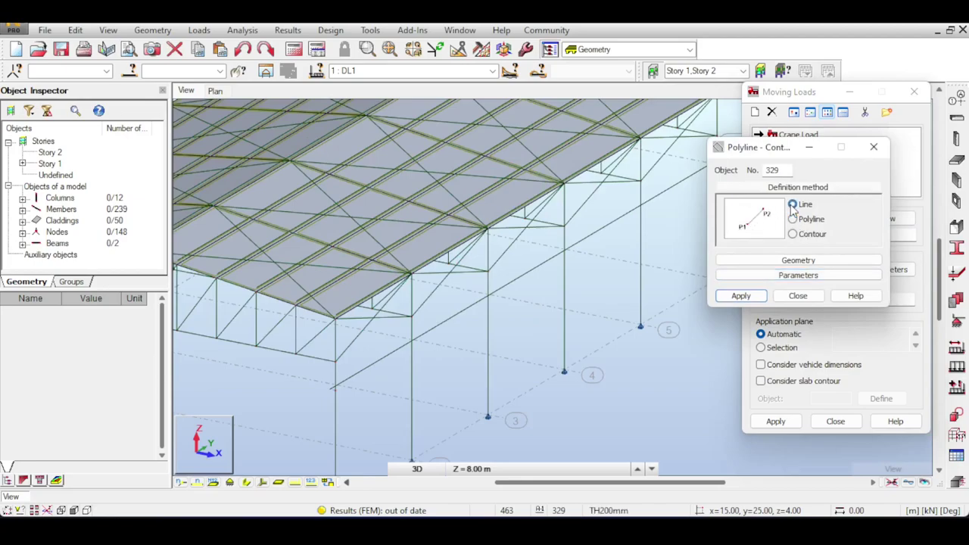
middle_drag(504, 259, 482, 210)
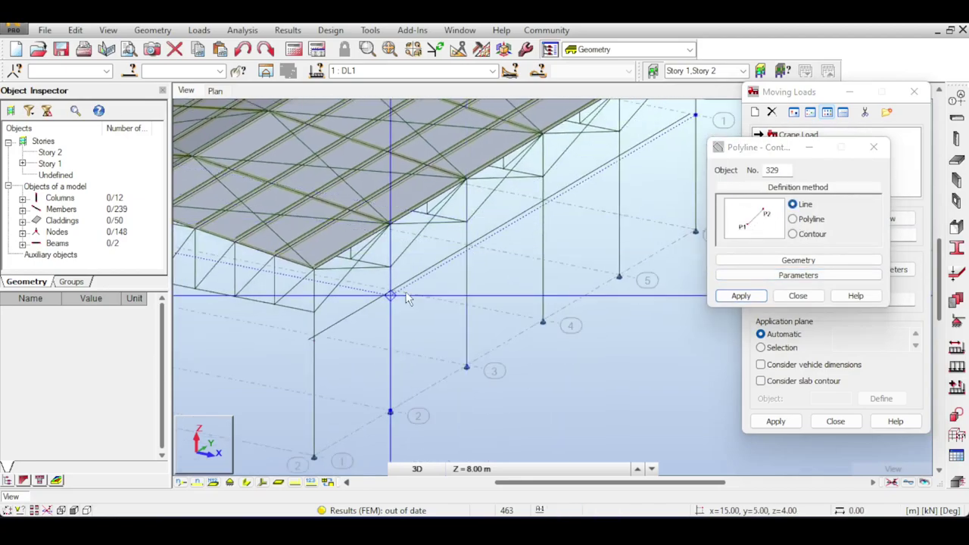
click(315, 341)
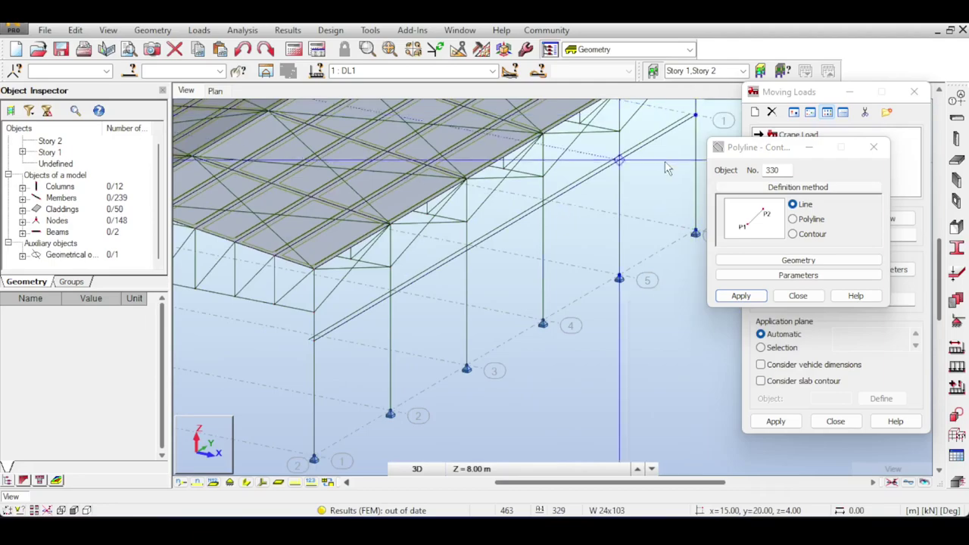
click(795, 296)
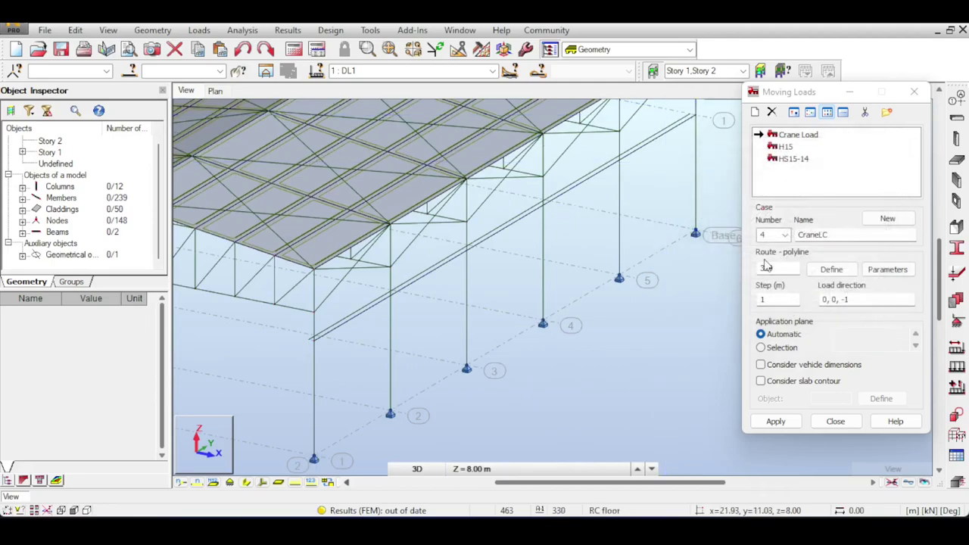
Review the Crane Load vehicle, then apply the CraneLC case with a 1 m step and load direction 0, 0, -1.
click(770, 301)
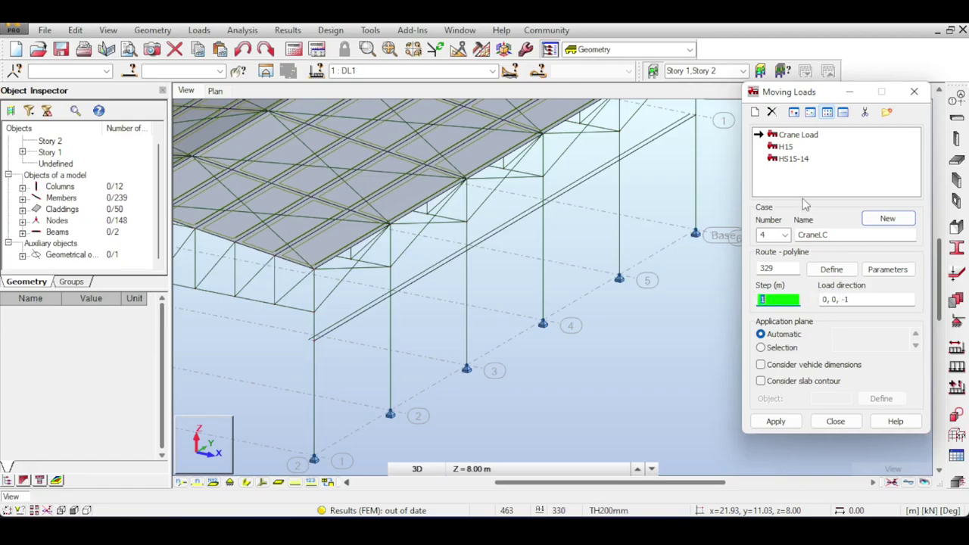
double_click(808, 136)
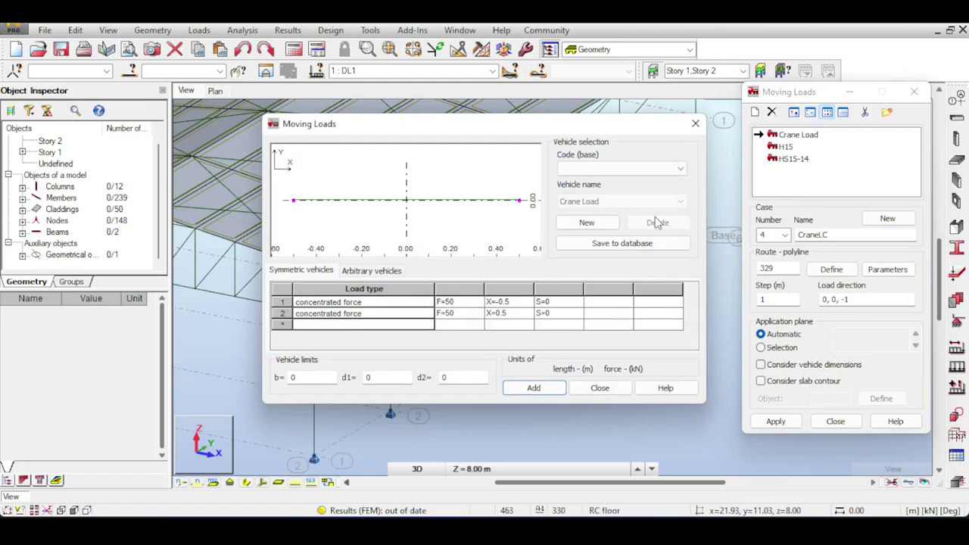
click(695, 123)
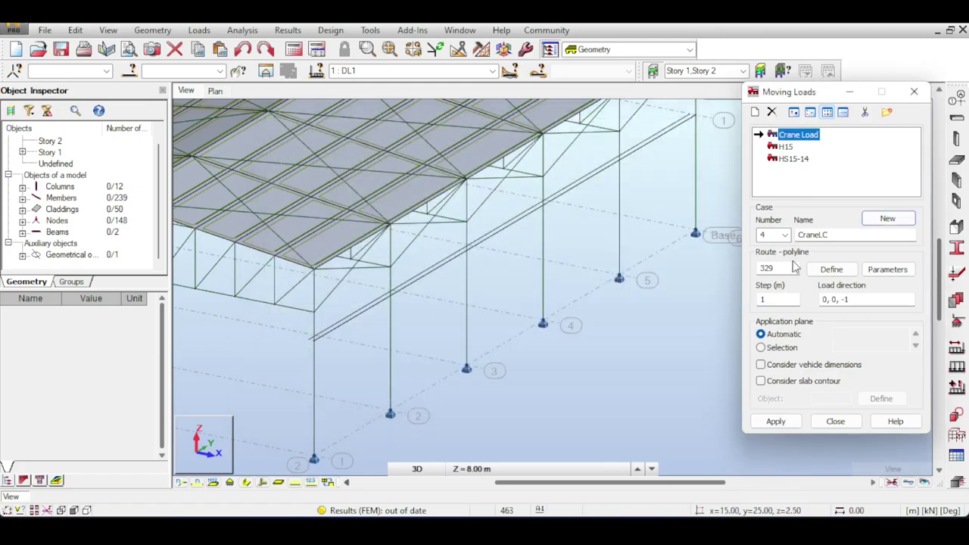
click(824, 299)
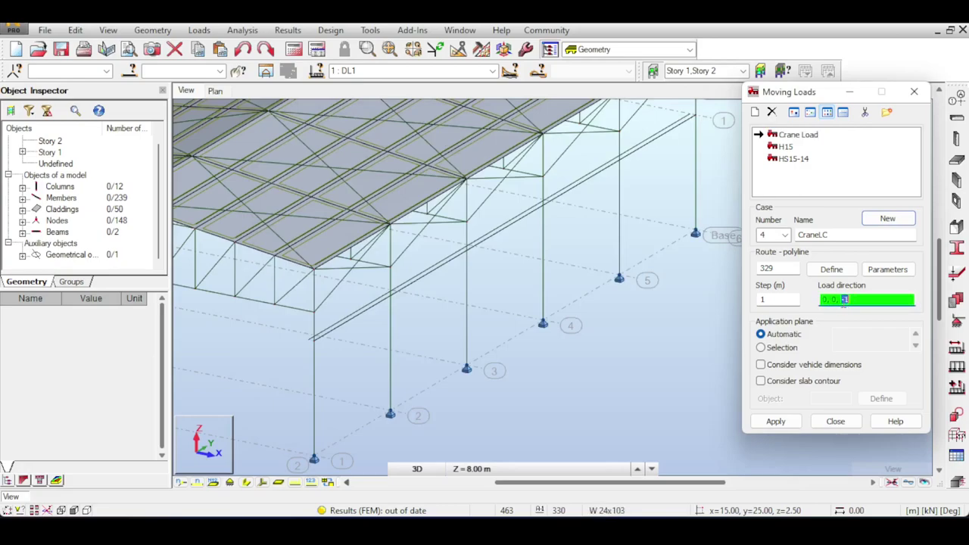
click(777, 424)
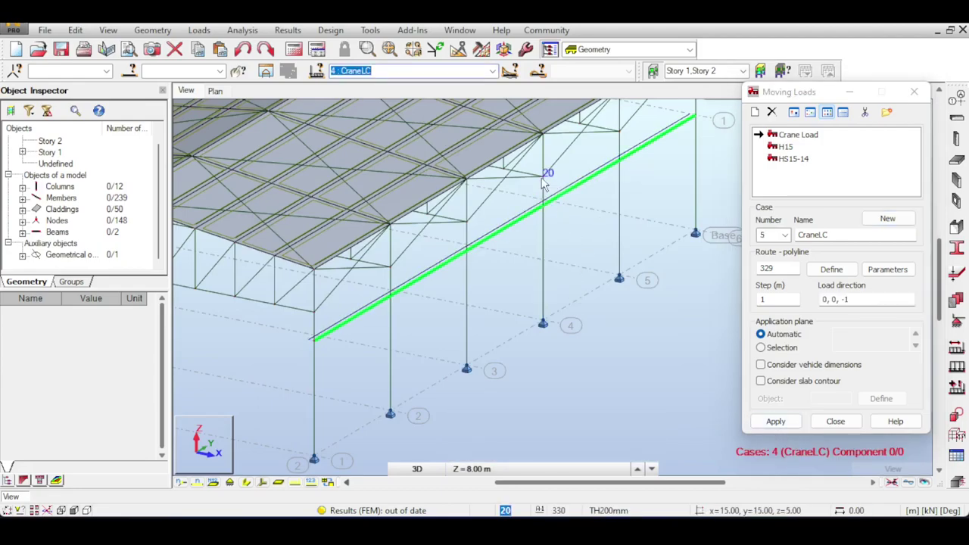
Turn on the display of moving loads in the view without generating the calculation model again, and inspect the wheel forces on the runway.
right_click(578, 268)
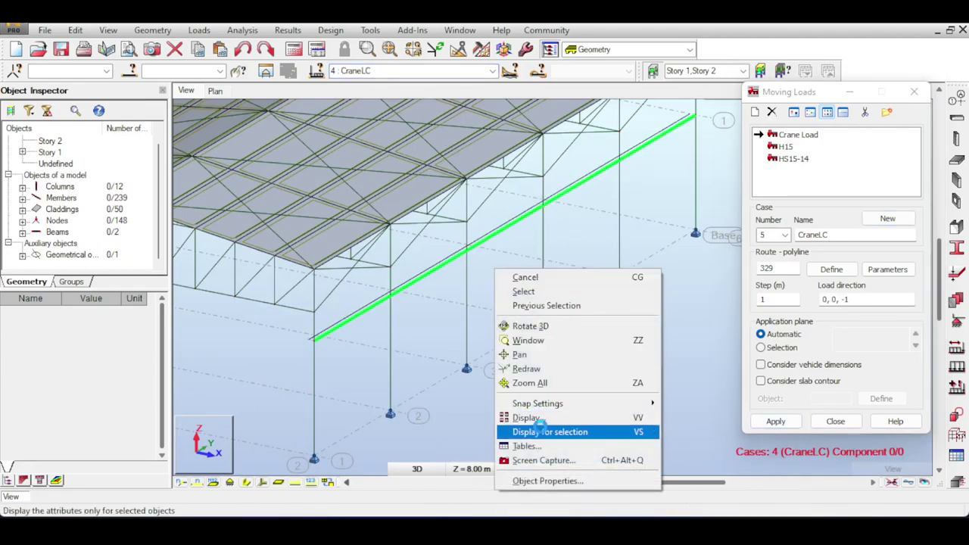
click(528, 417)
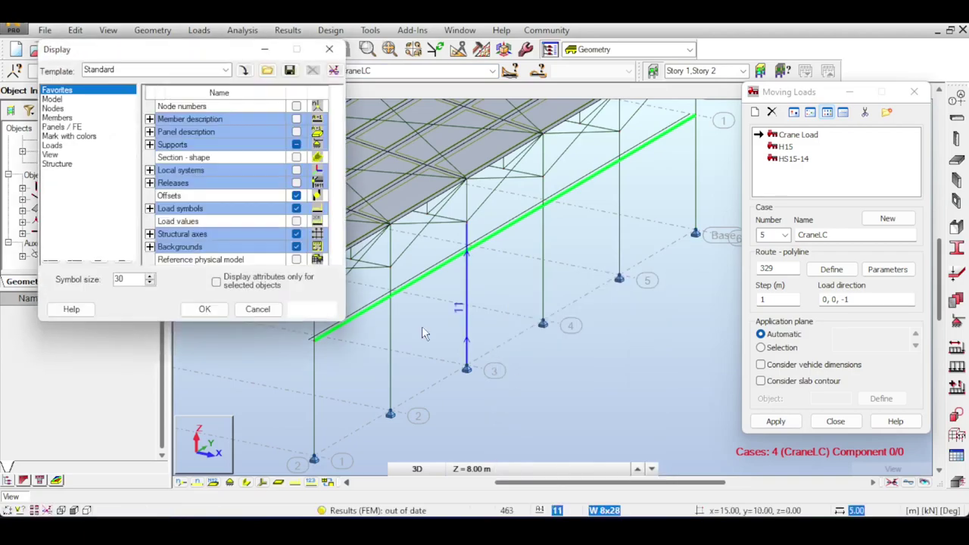
click(53, 145)
click(296, 144)
click(312, 309)
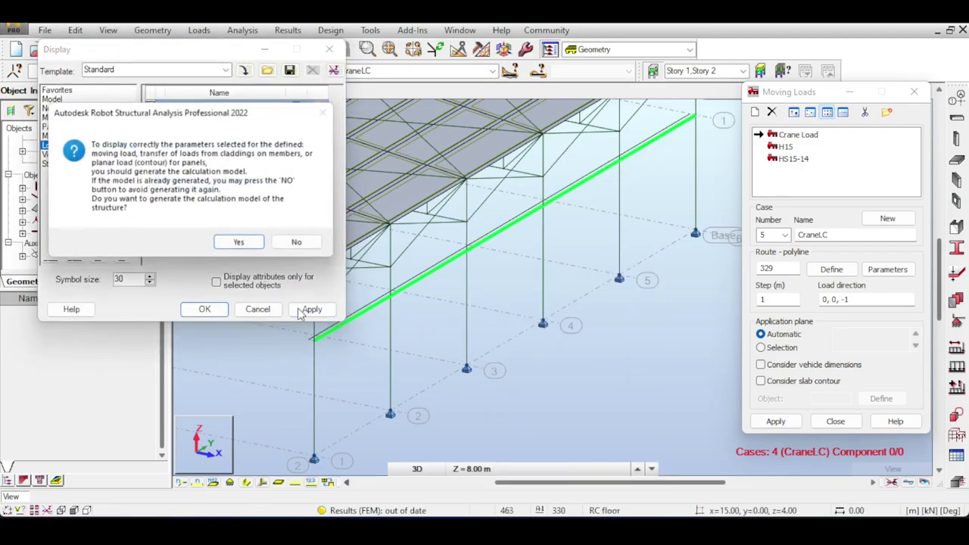
click(305, 244)
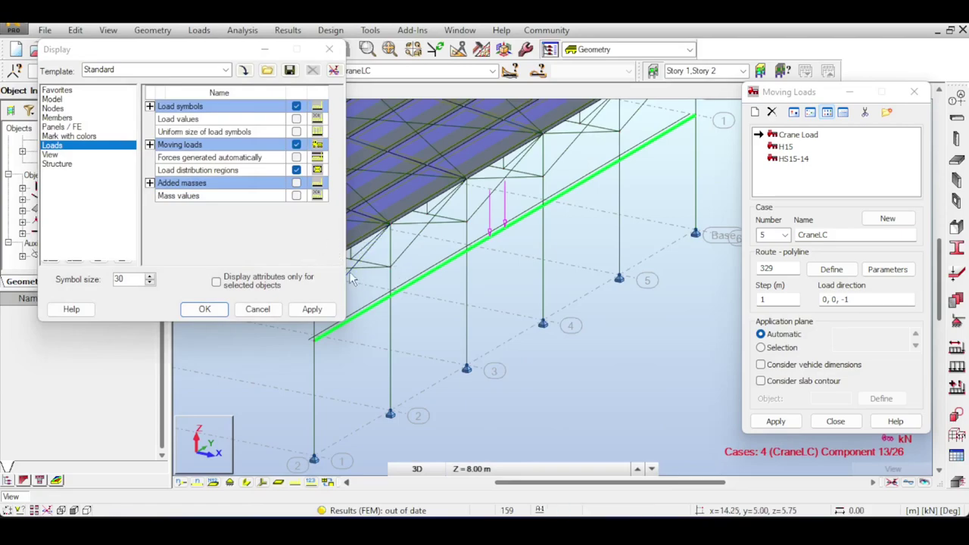
middle_drag(511, 215, 520, 215)
scroll(521, 218, up, 3)
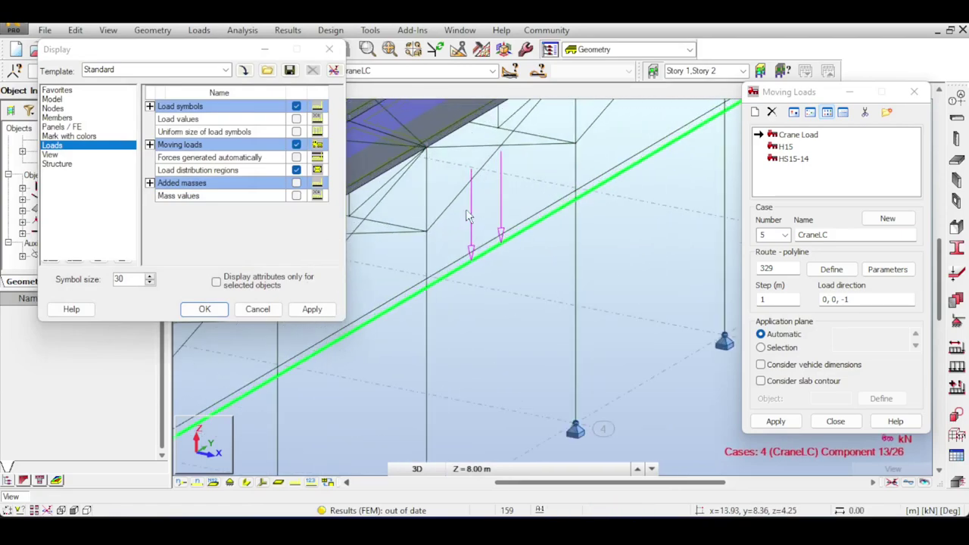
scroll(477, 205, down, 2)
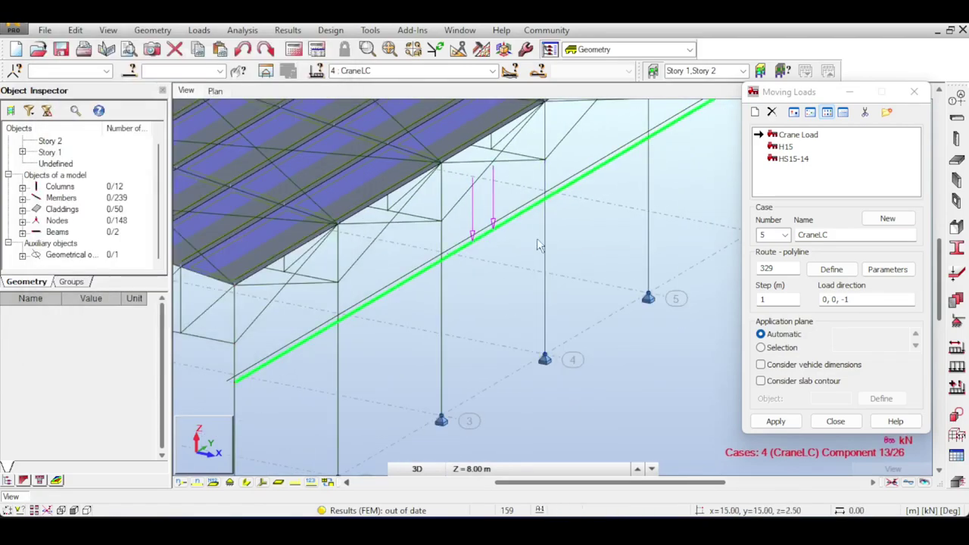
Run the structural analysis and display the My moment diagram for the CraneLC case.
scroll(534, 238, down, 2)
click(295, 50)
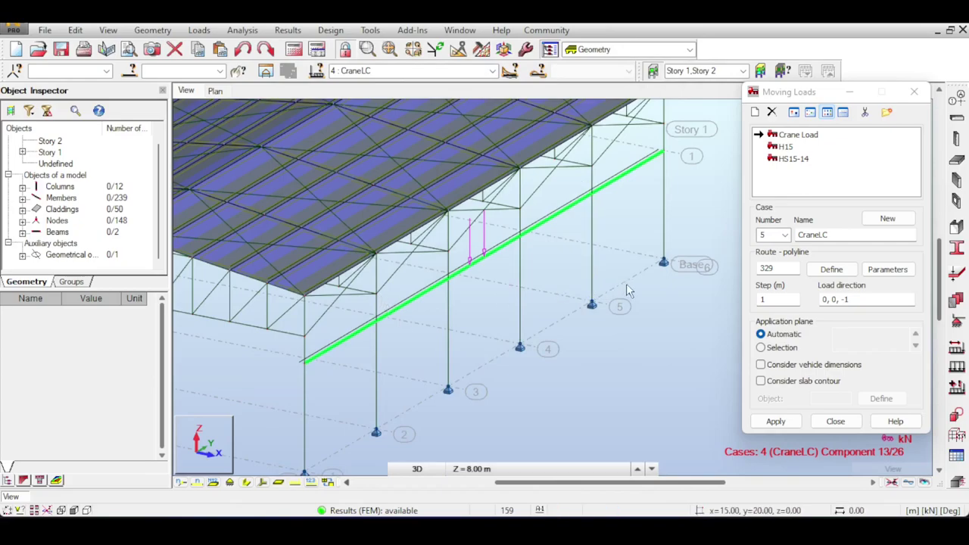
click(288, 29)
click(327, 81)
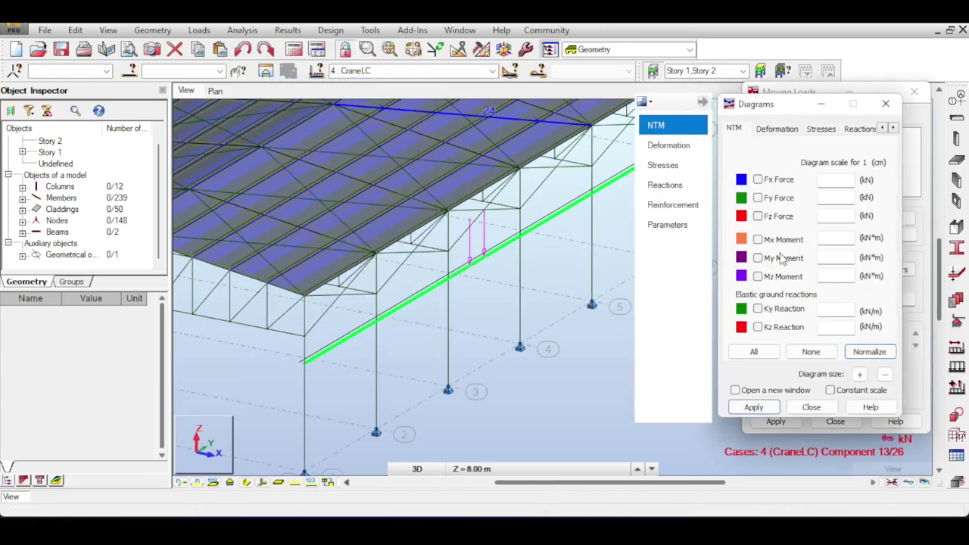
click(765, 257)
click(754, 408)
scroll(549, 241, up, 2)
scroll(553, 239, down, 1)
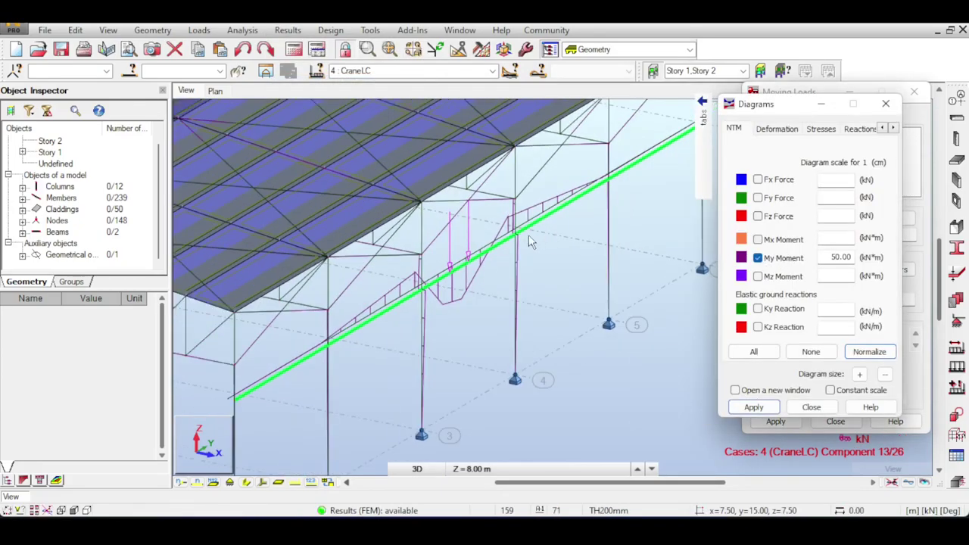
click(811, 407)
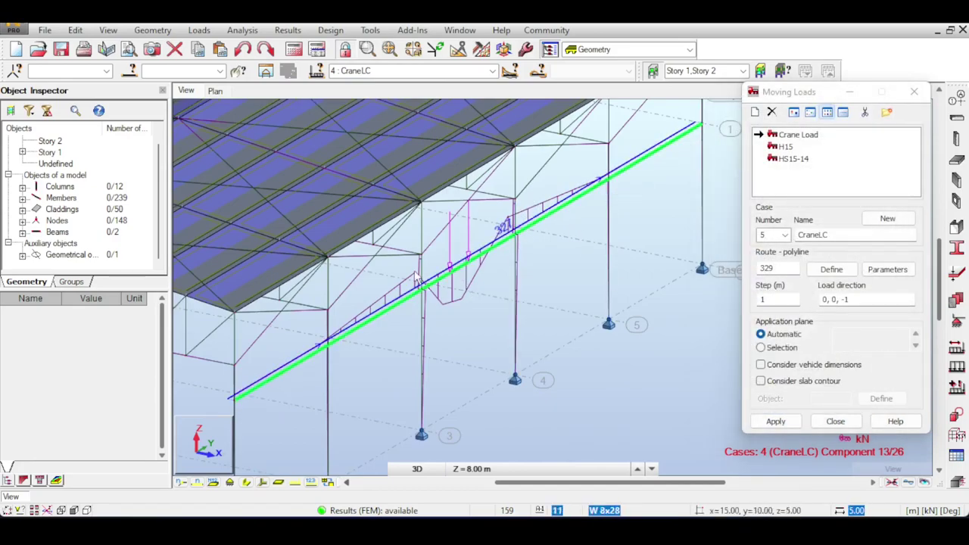
Examine the My moment diagram along the crane runway beam and its supporting columns.
middle_drag(288, 315, 346, 252)
scroll(537, 200, down, 2)
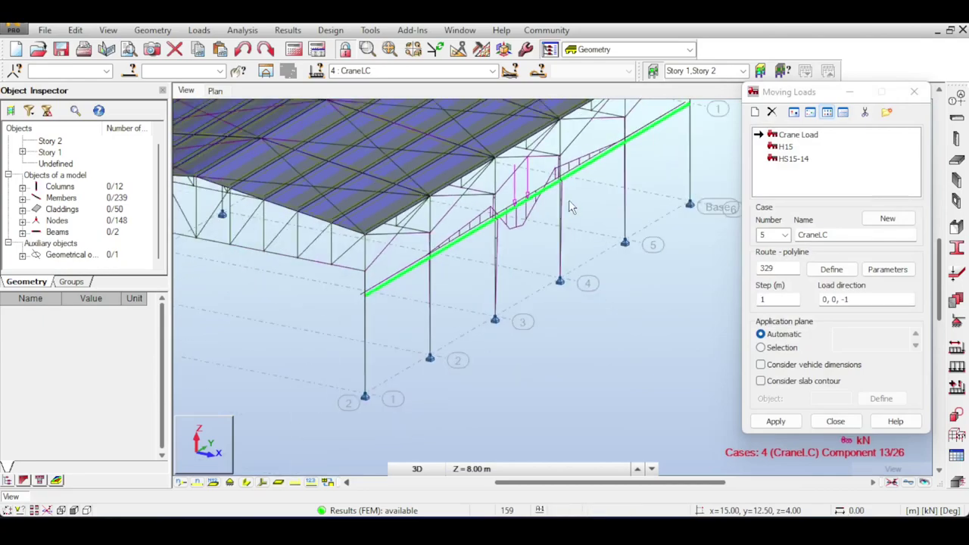
middle_drag(553, 201, 498, 218)
scroll(498, 220, up, 2)
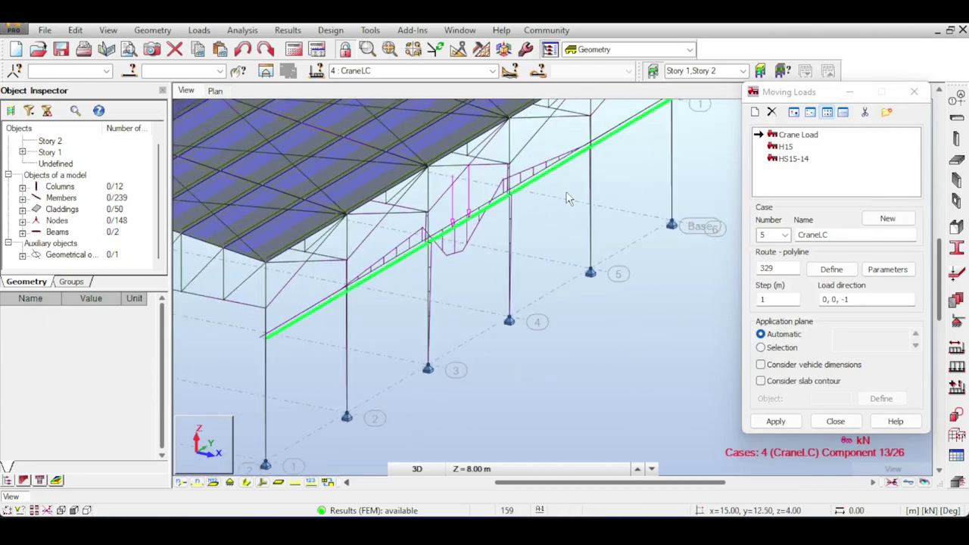
scroll(512, 261, up, 1)
middle_drag(524, 248, 542, 268)
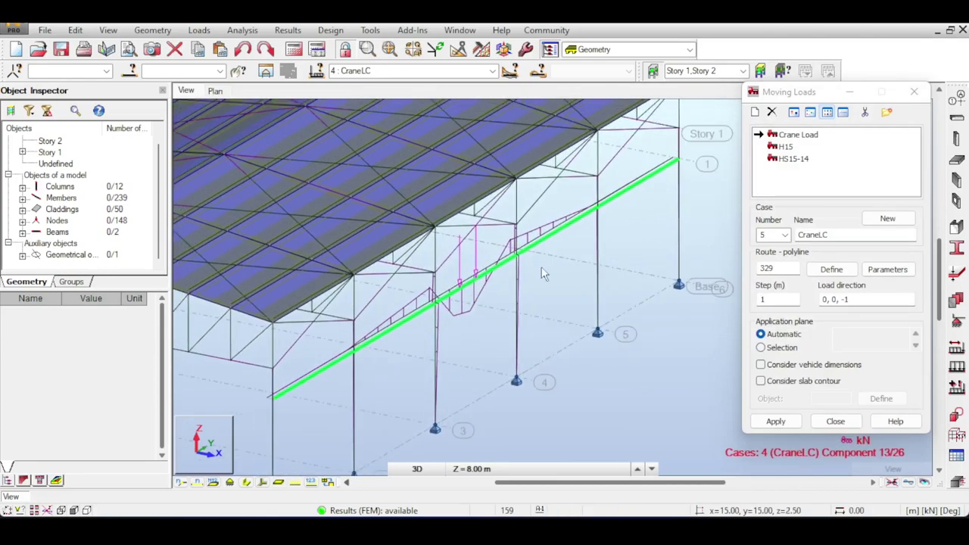
scroll(493, 259, down, 1)
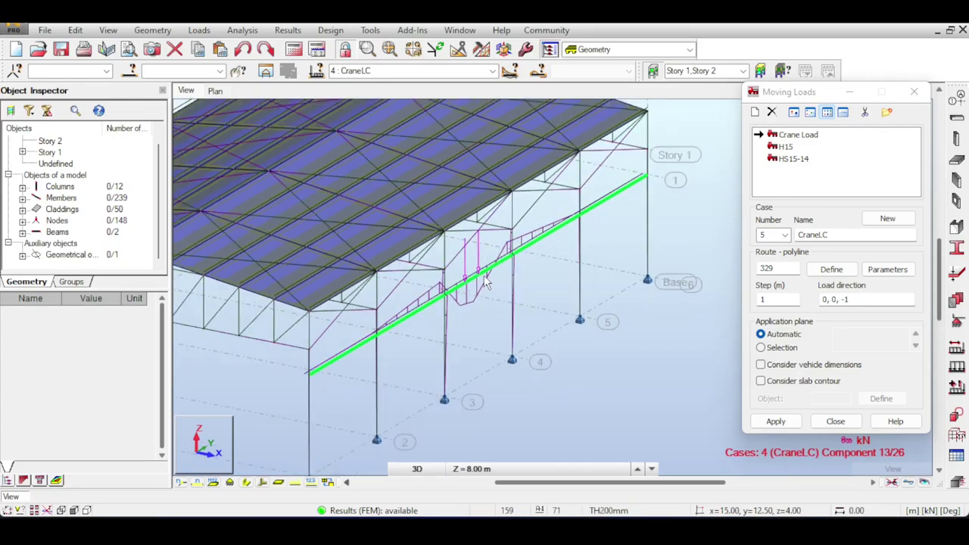
Switch the CraneLC case to component 17, with the load positioned at 16 m along the route.
click(512, 74)
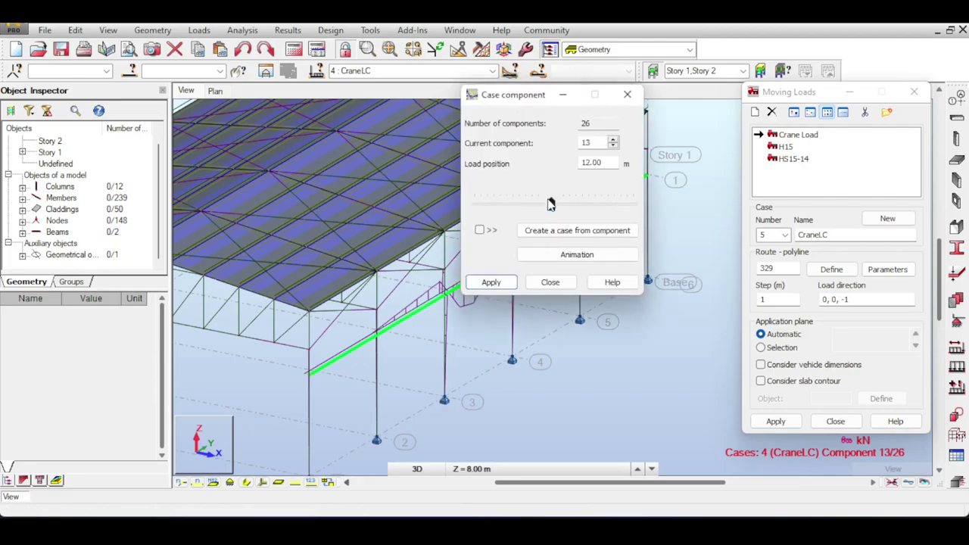
drag(550, 204, 574, 205)
drag(524, 99, 627, 123)
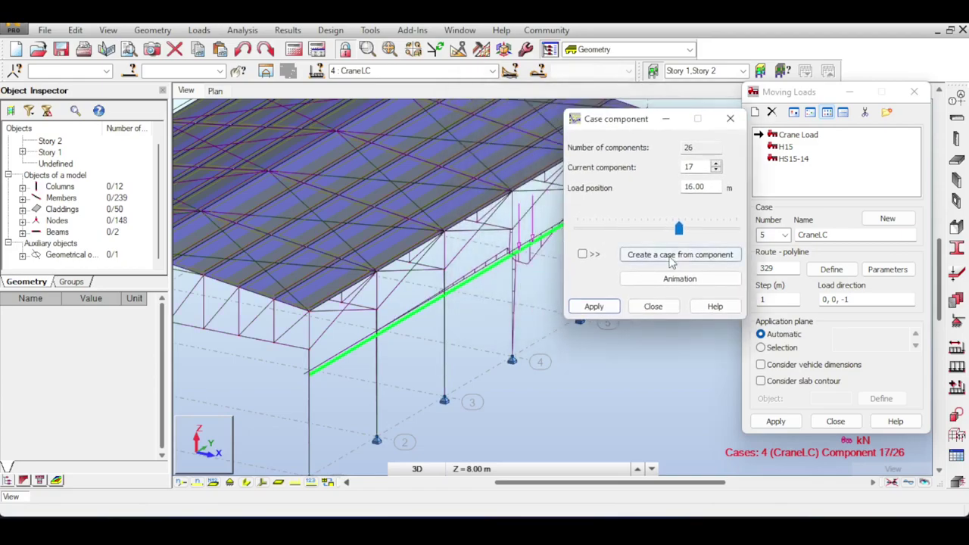
Set the CraneLC case to component 1, then play the moving load animation for components 1 to 26 at 3 frames per second.
drag(678, 228, 580, 228)
click(639, 280)
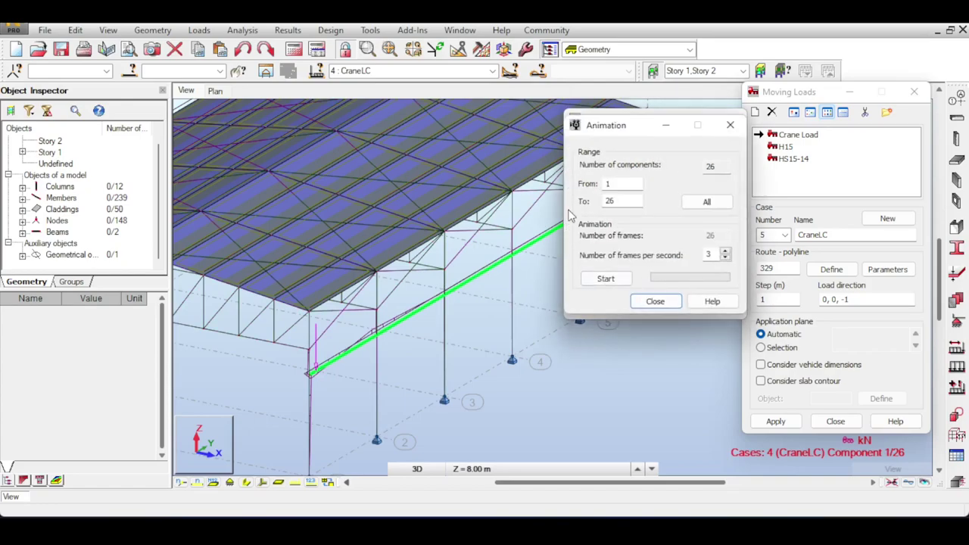
click(611, 281)
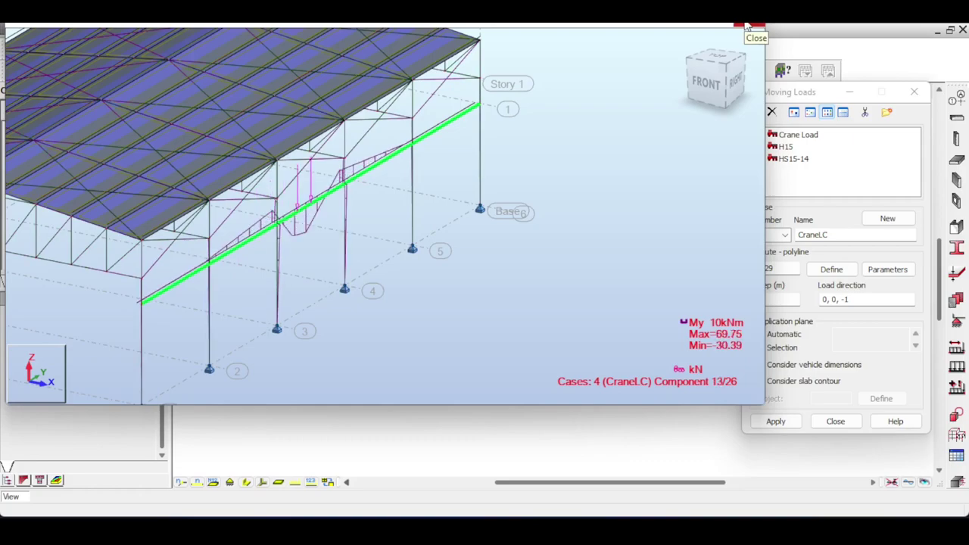
click(745, 25)
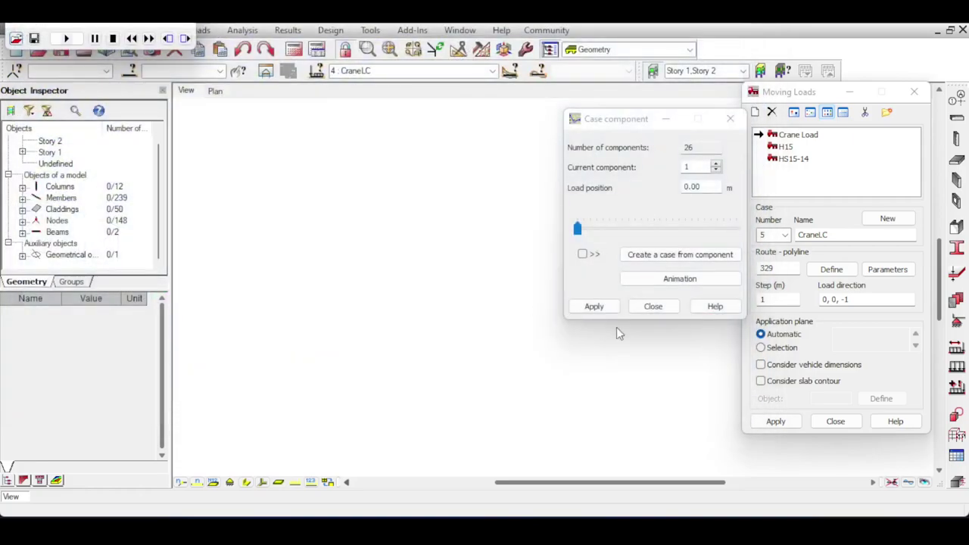
click(652, 306)
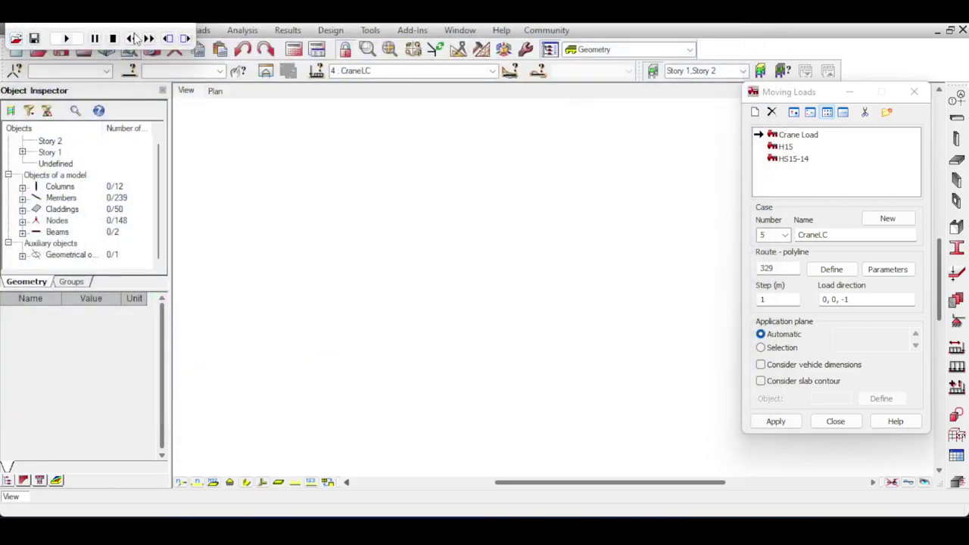
click(194, 24)
Name moving load case 5 CraneLC2, keeping the Crane Load vehicle and a 1 m step.
scroll(409, 322, down, 4)
scroll(361, 305, up, 5)
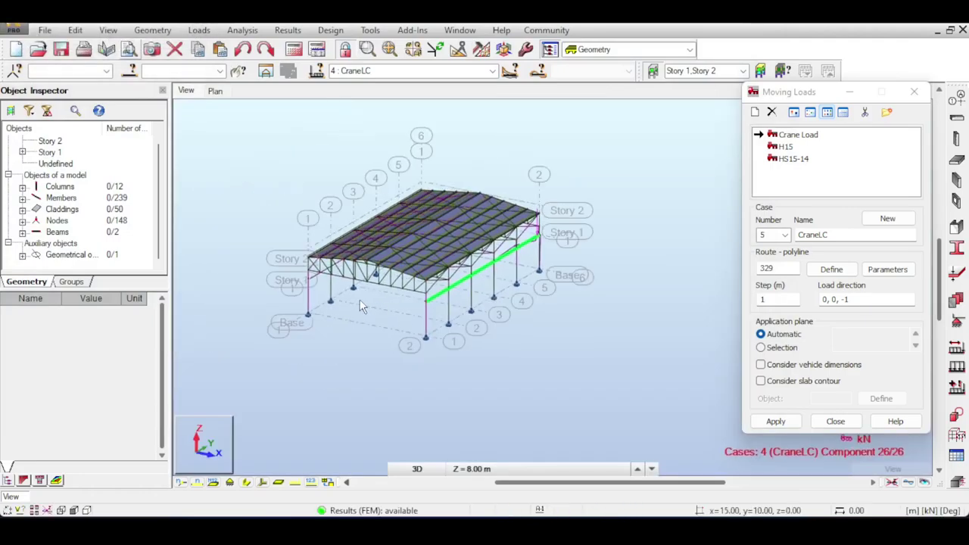
middle_drag(360, 305, 361, 291)
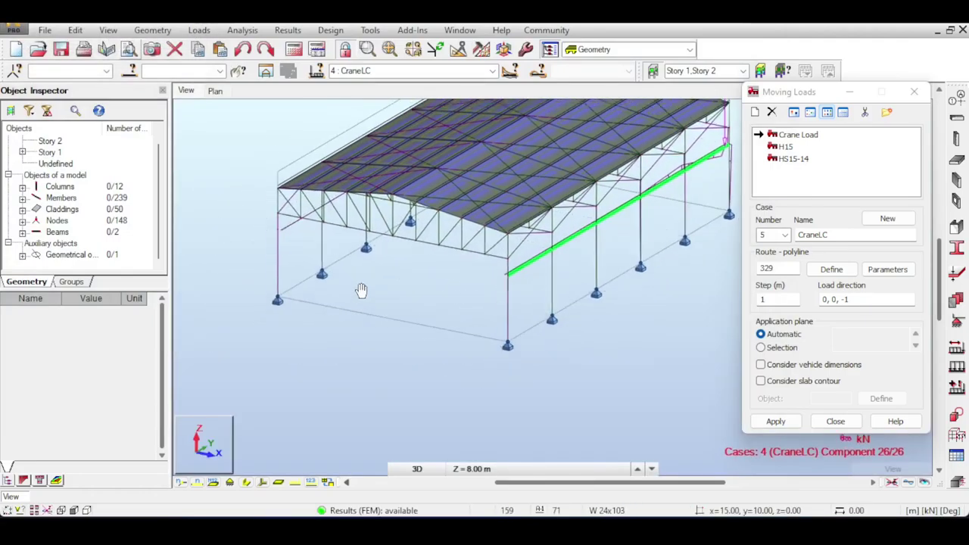
click(836, 235)
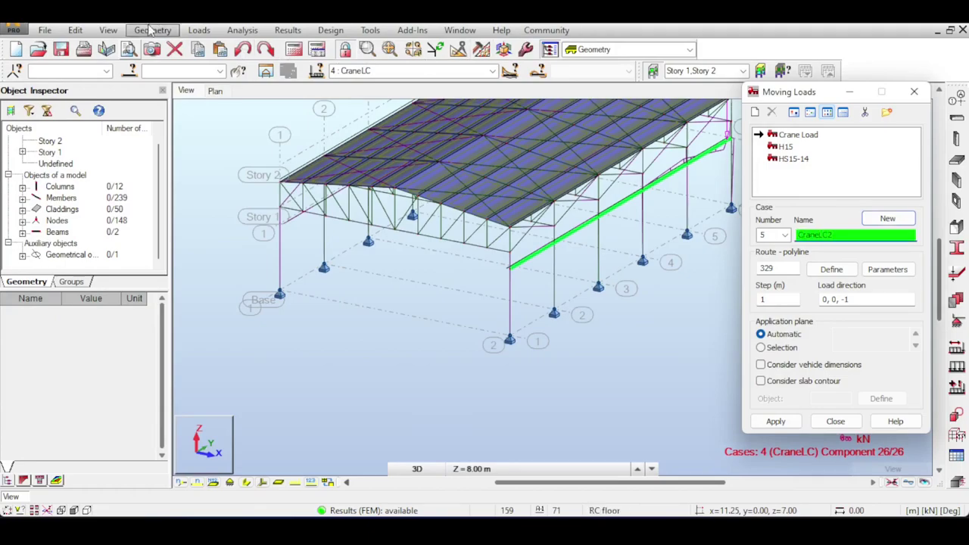
Define the CraneLC2 route as a straight line along the opposite crane runway beam at z = 4 m, ending at y = 25 m, and apply the case.
click(831, 269)
scroll(469, 212, up, 4)
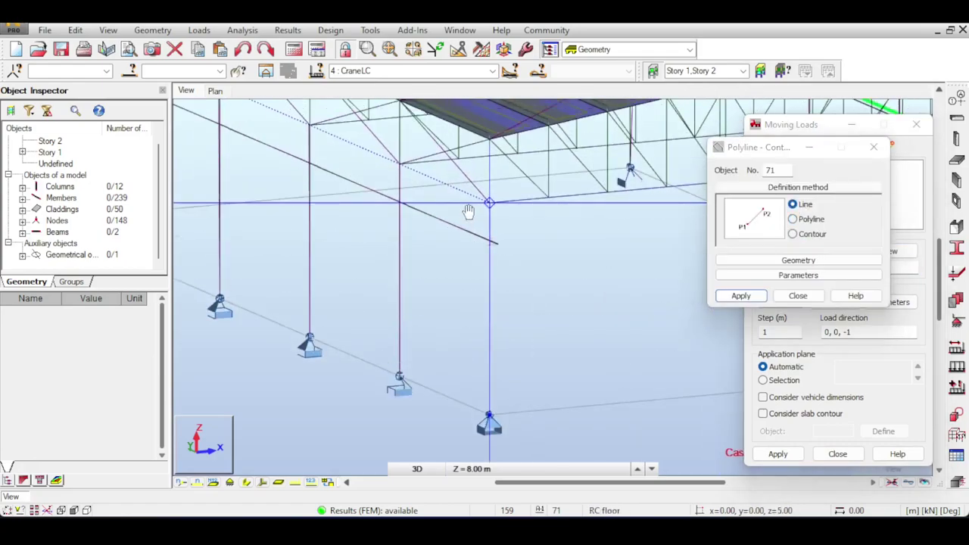
scroll(513, 245, up, 2)
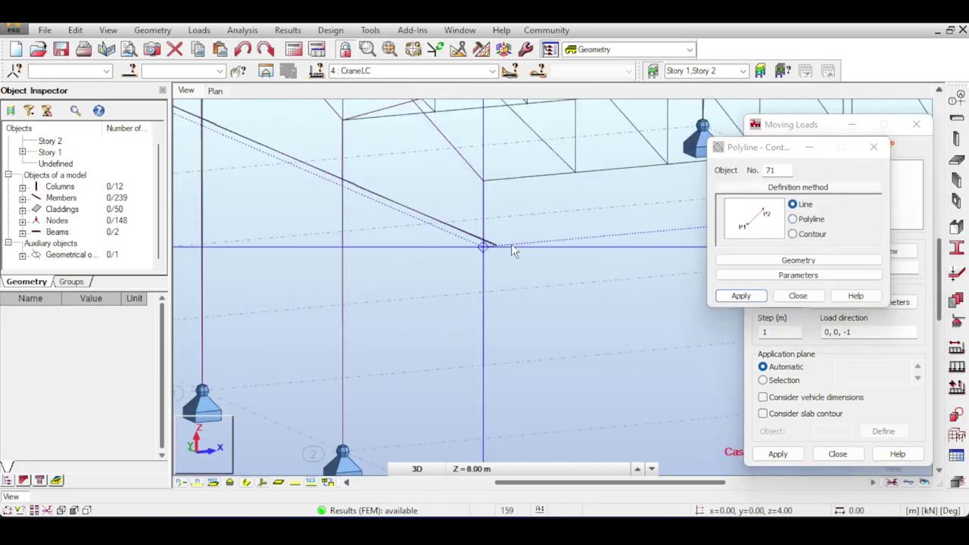
scroll(482, 257, down, 3)
scroll(365, 235, up, 2)
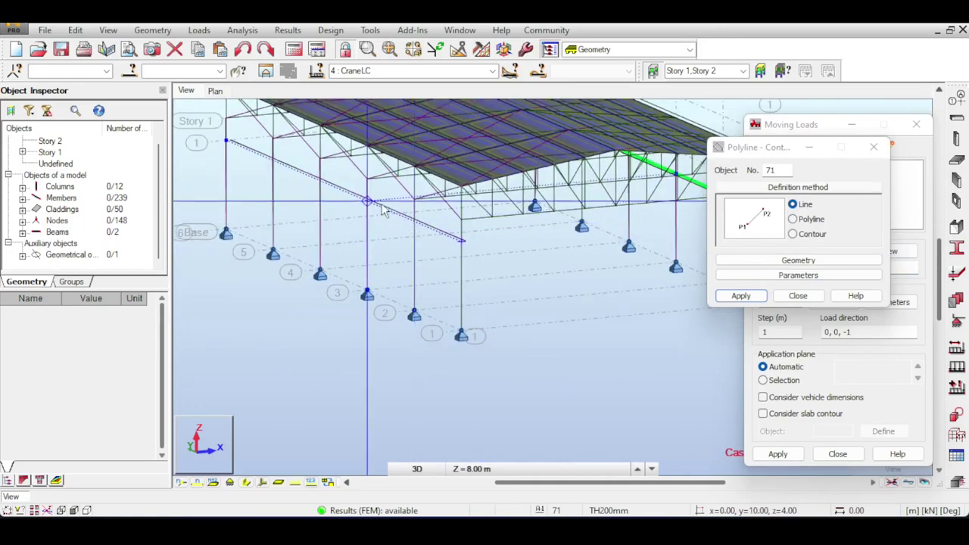
scroll(363, 228, up, 2)
click(298, 168)
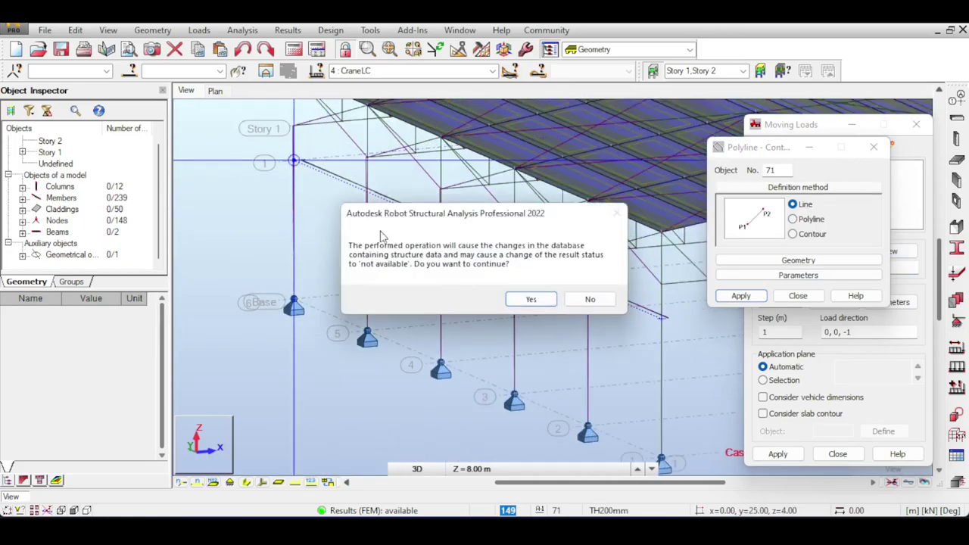
click(530, 300)
Make CraneLC2 the displayed load case and run the structural analysis.
click(439, 71)
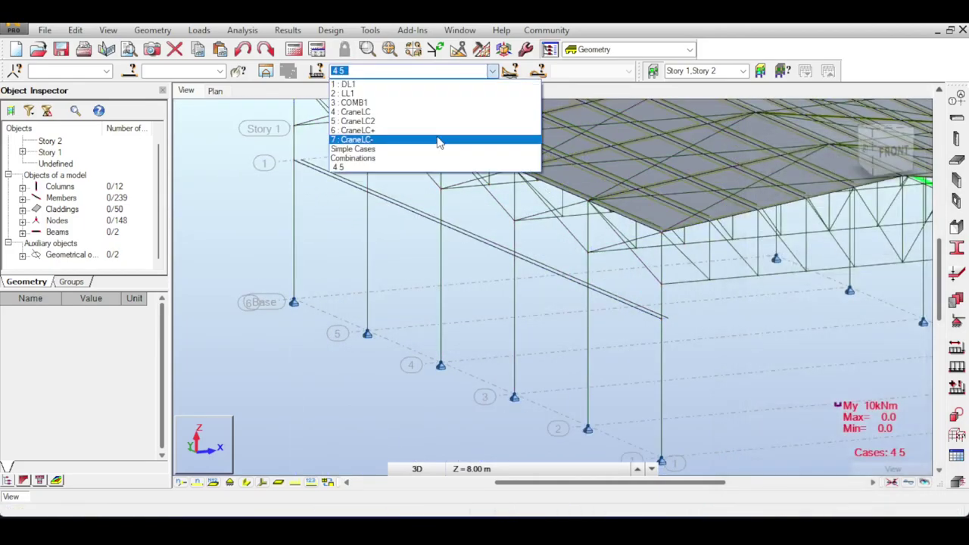
click(436, 121)
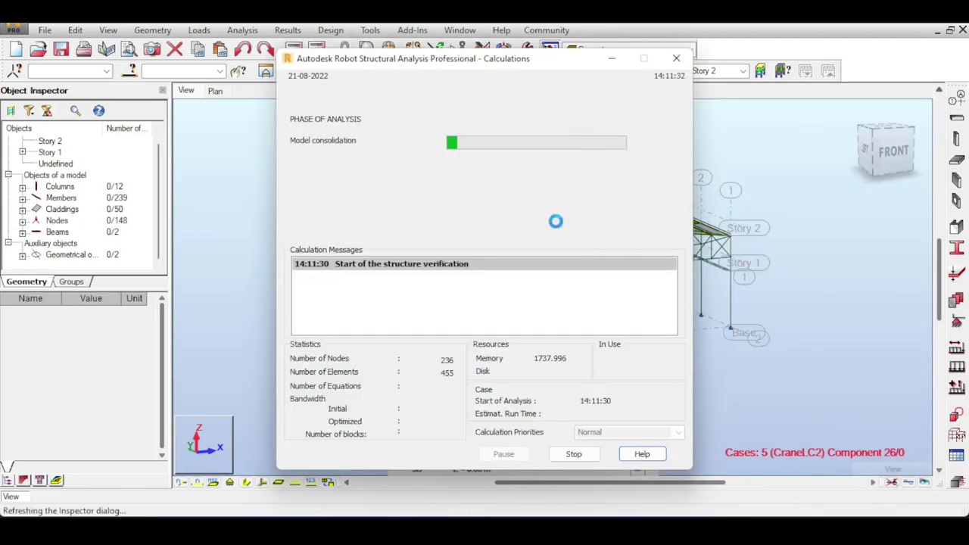
scroll(308, 220, down, 4)
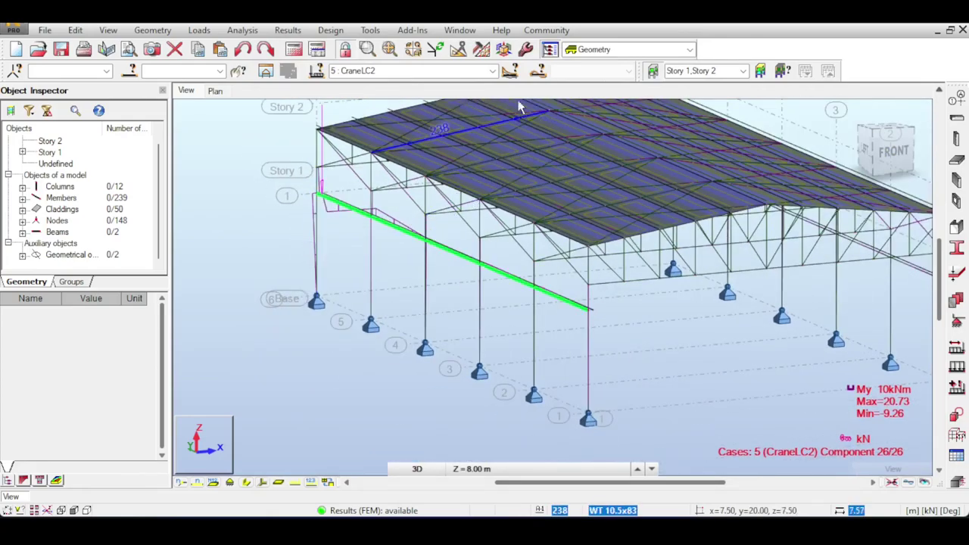
Move the CraneLC2 load through several positions along its route, including 20 m, and finish at component 26 at 25 m.
click(510, 71)
click(634, 227)
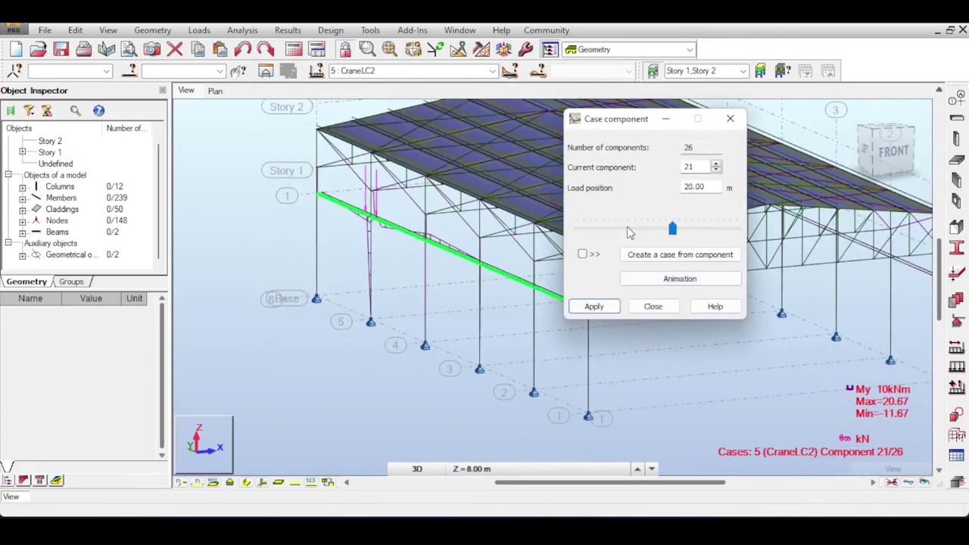
click(627, 228)
click(614, 229)
click(605, 231)
drag(626, 227, 738, 228)
Play the CraneLC2 animation for components 1 to 26 at 3 frames per second, then close the case component settings.
click(682, 280)
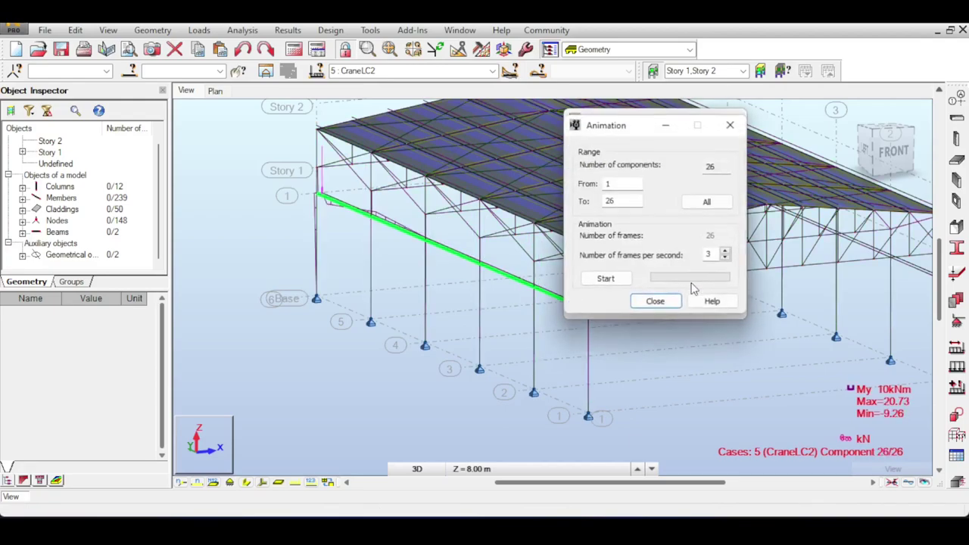
click(608, 277)
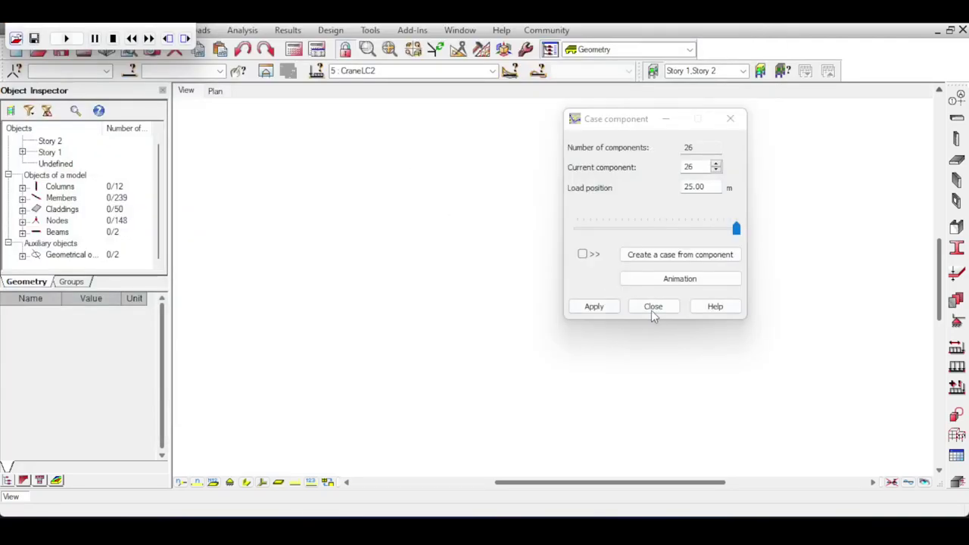
click(652, 307)
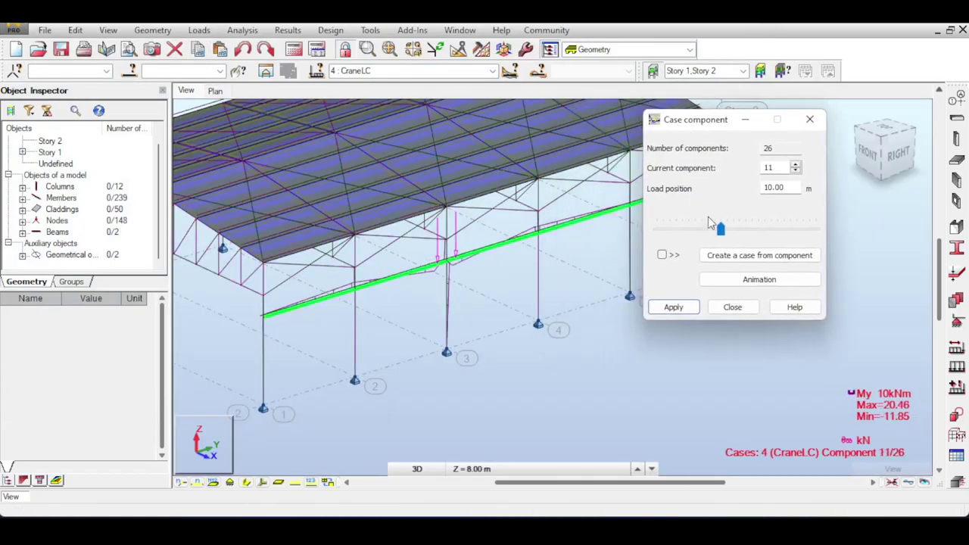
Compare the CraneLC My moments with the load at 5 m, 10 m and 15 m along the route, finishing at component 11.
mouse_move(688, 228)
mouse_down()
mouse_move(656, 228)
mouse_move(688, 229)
mouse_up()
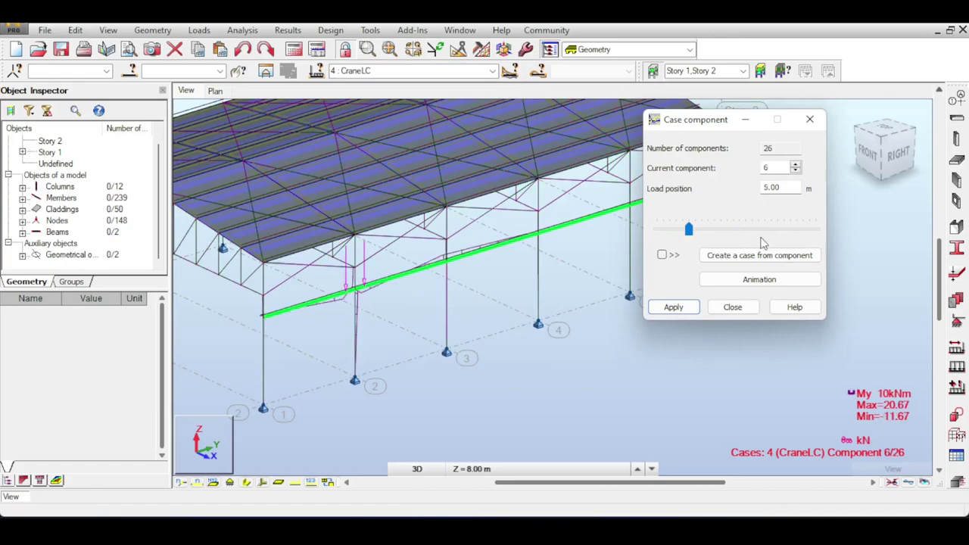
drag(770, 236, 685, 232)
click(722, 233)
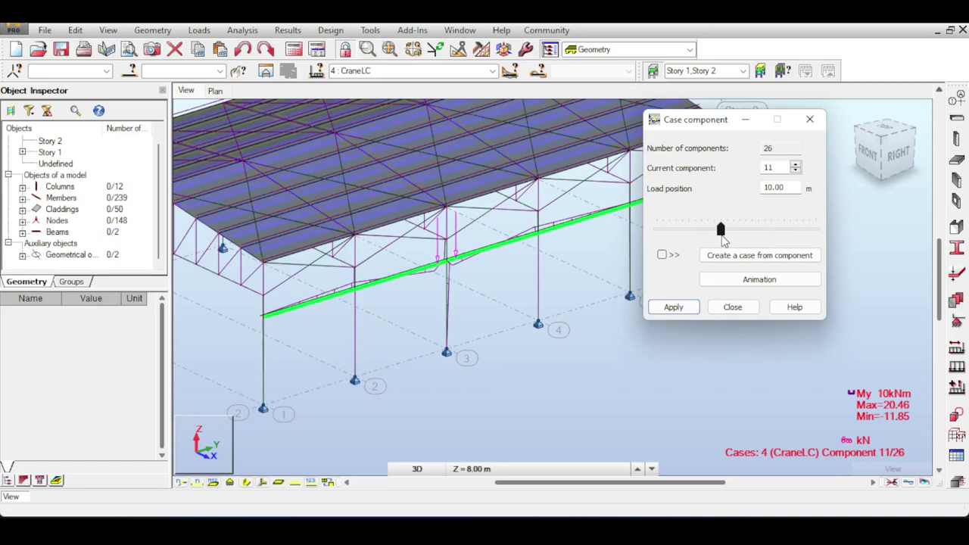
click(754, 234)
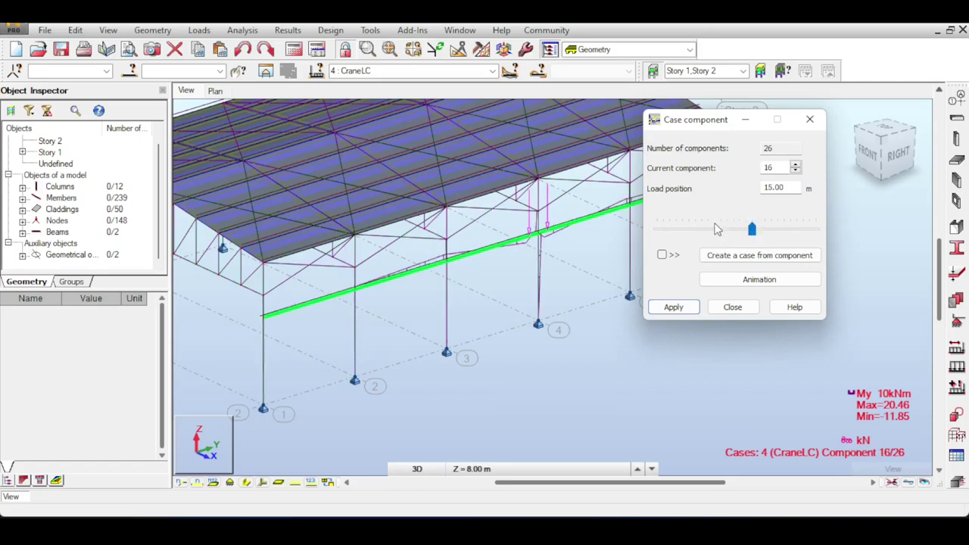
click(711, 228)
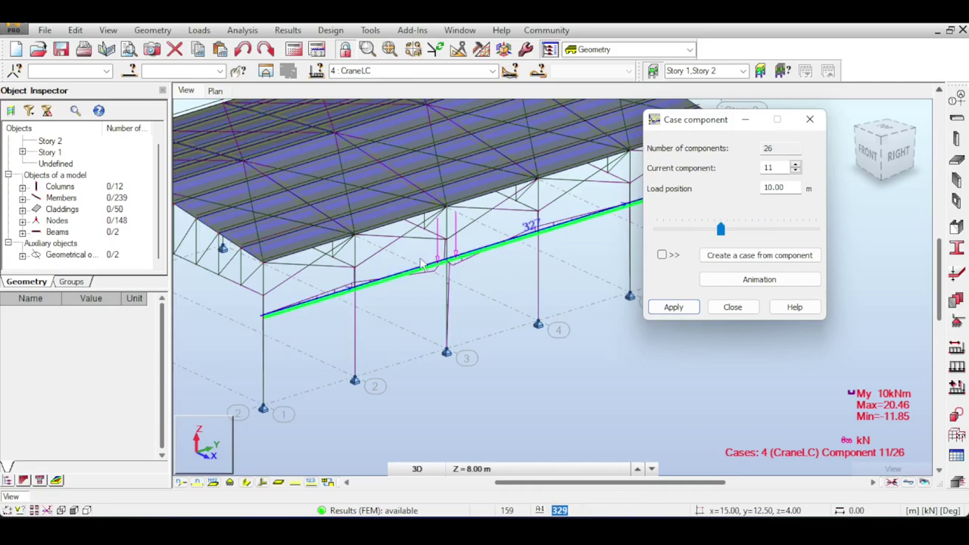
click(733, 307)
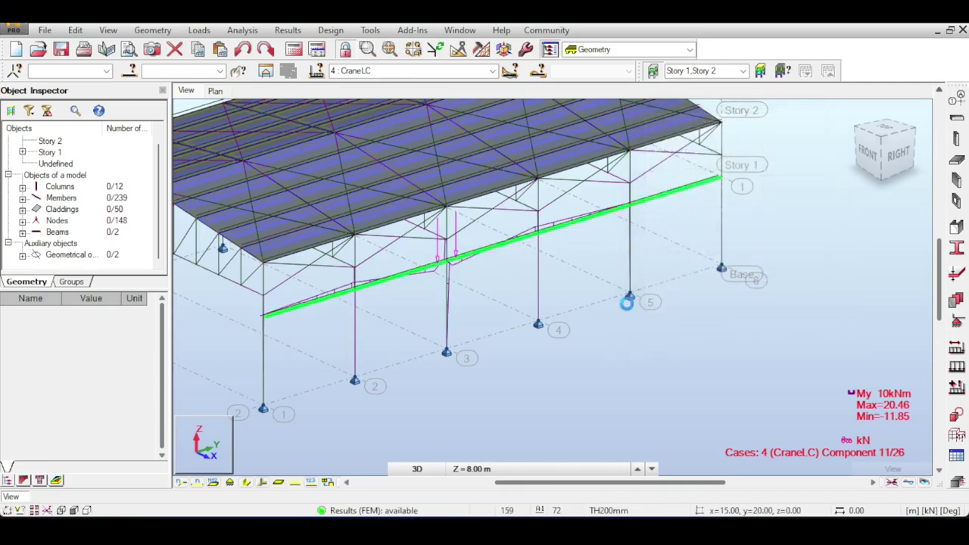
Display the CraneLC+ envelope case and examine its My moment diagram along the crane runway beam and columns.
click(492, 72)
click(423, 133)
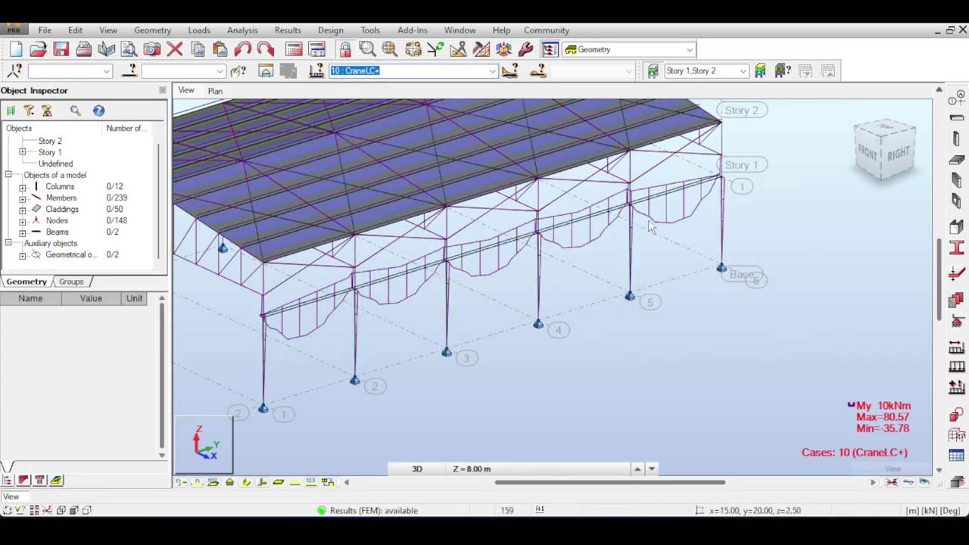
scroll(532, 237, up, 2)
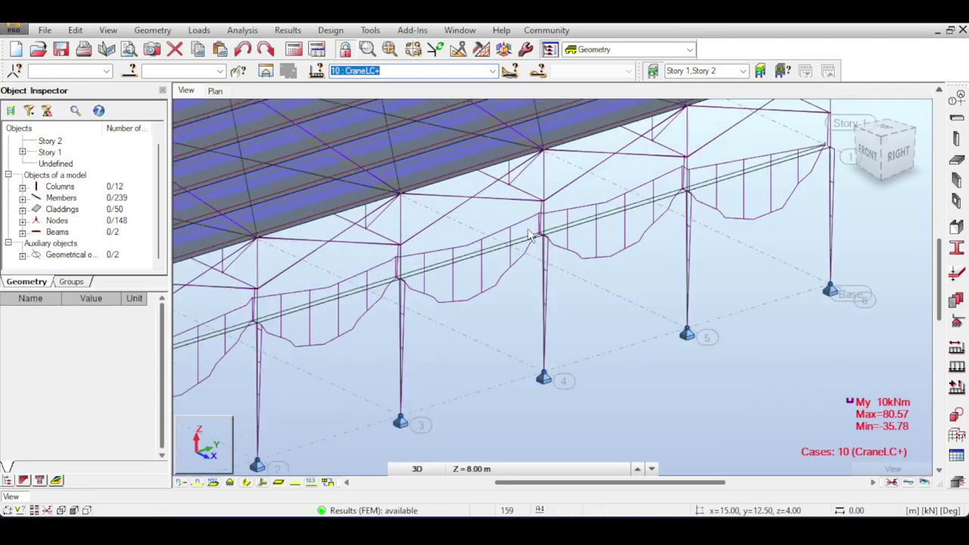
scroll(523, 237, down, 2)
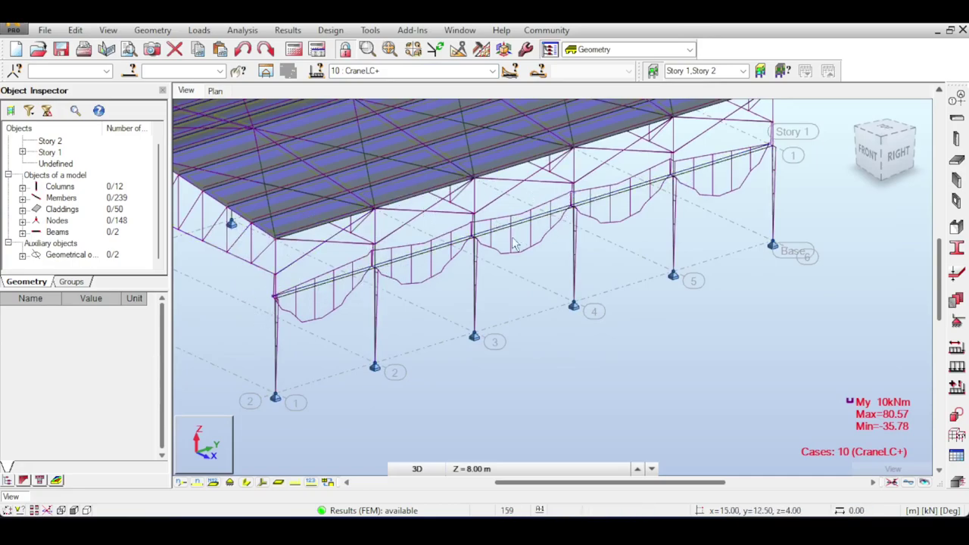
scroll(513, 243, down, 3)
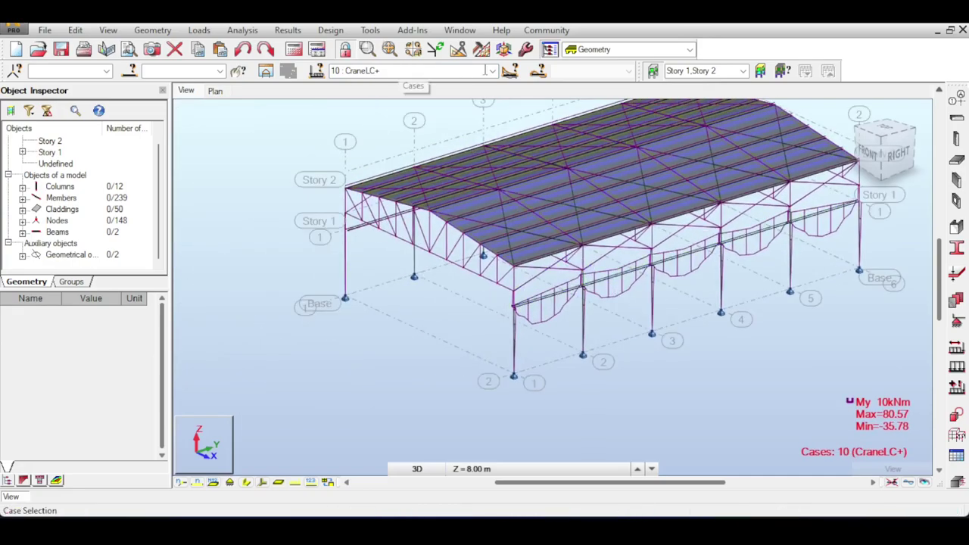
Display the CraneLC2+ envelope case and examine its My diagram along the opposite runway beam, from the front and across the whole hangar.
click(492, 70)
click(383, 137)
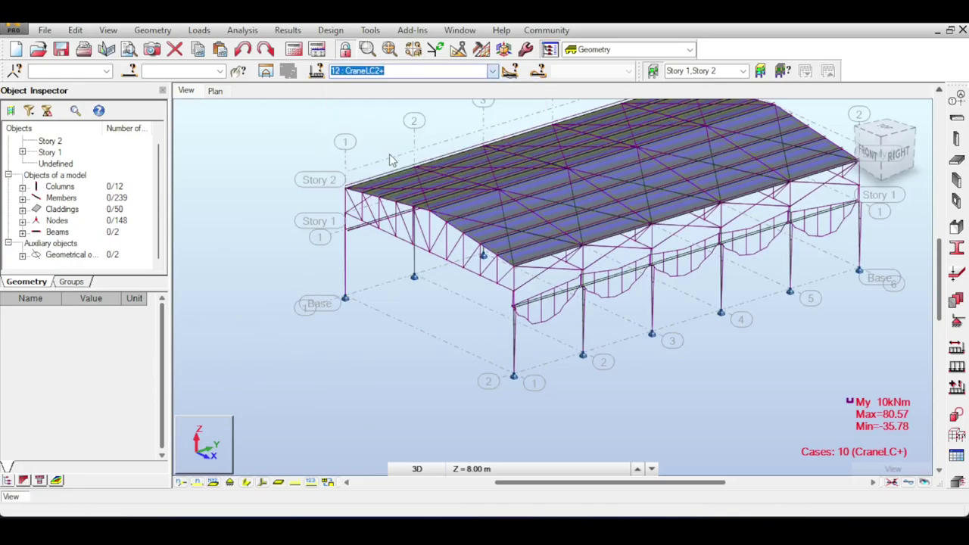
drag(862, 152, 922, 142)
scroll(523, 227, up, 4)
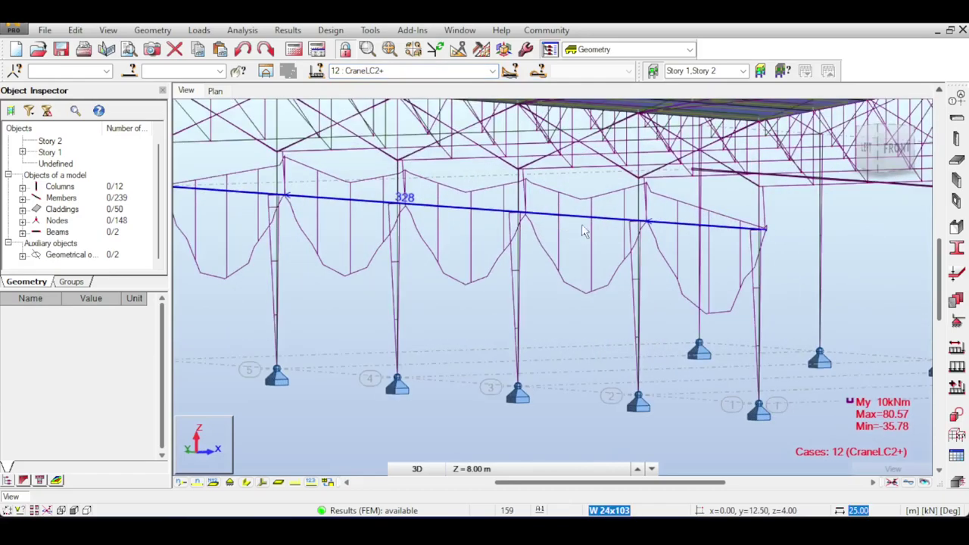
scroll(583, 227, down, 5)
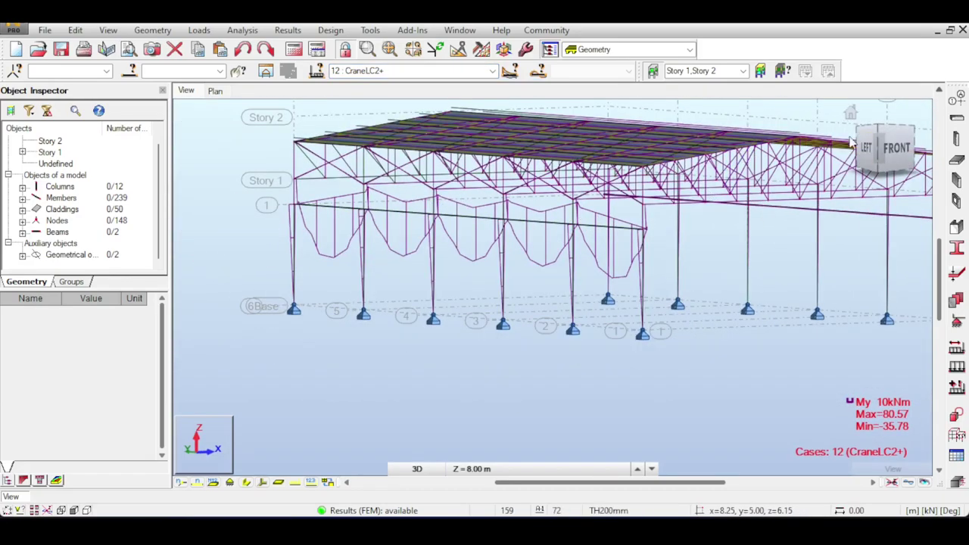
click(893, 148)
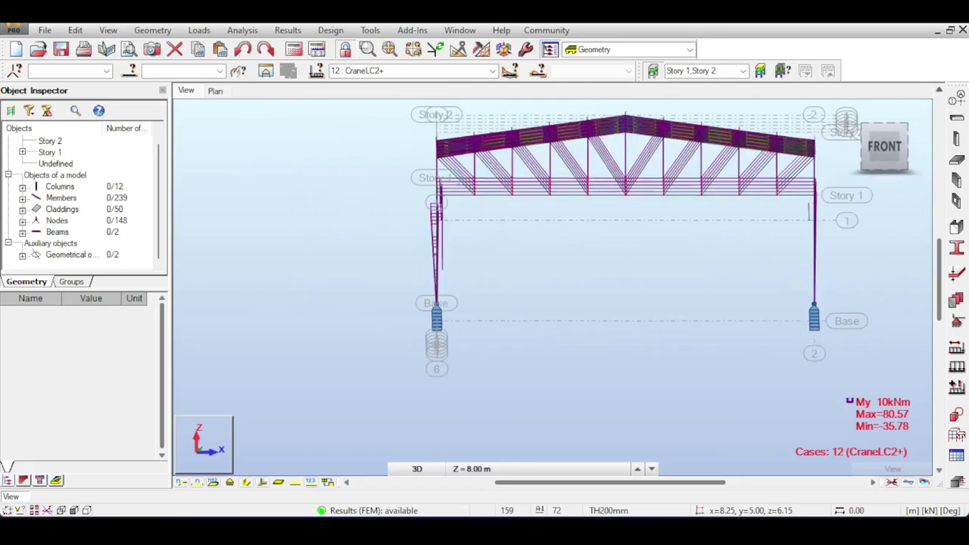
drag(885, 148, 831, 174)
middle_drag(742, 194, 585, 232)
scroll(585, 231, down, 3)
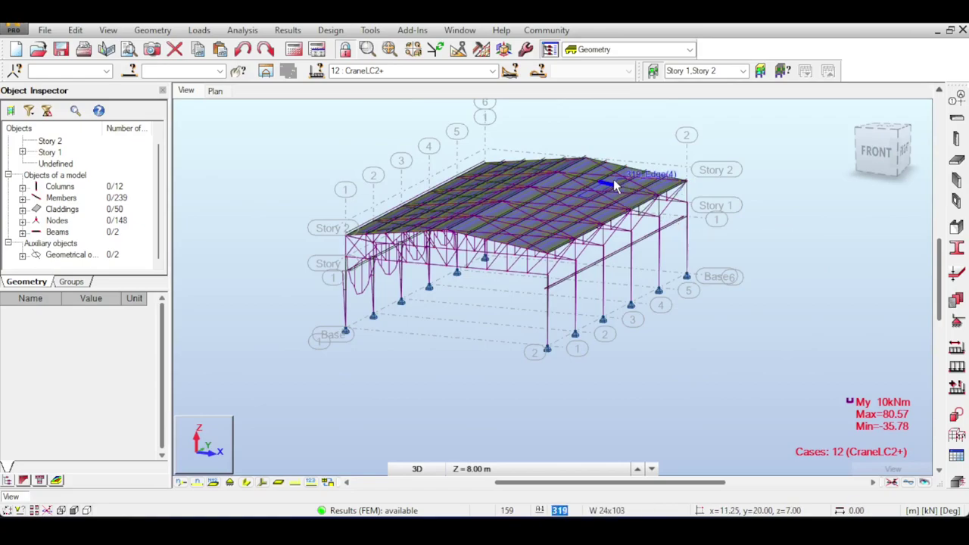
scroll(613, 179, down, 1)
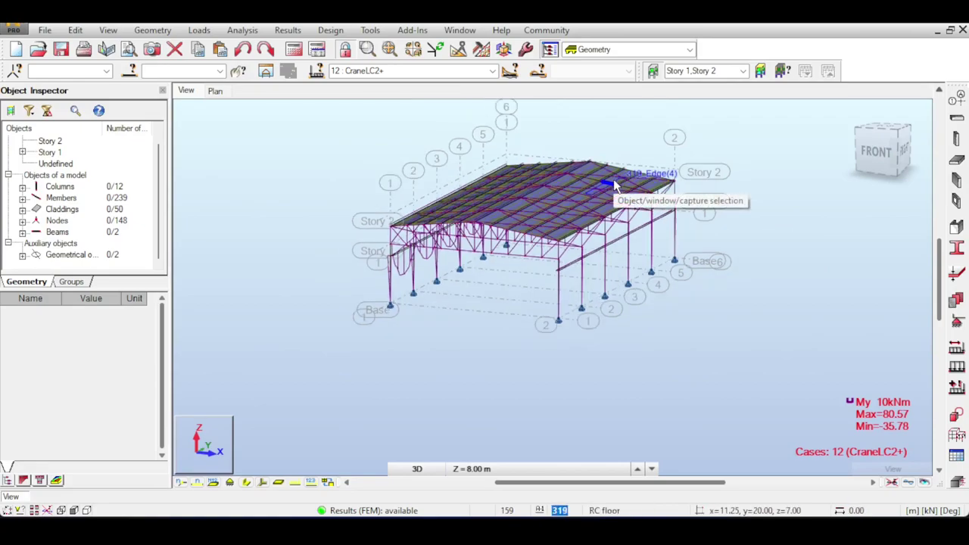